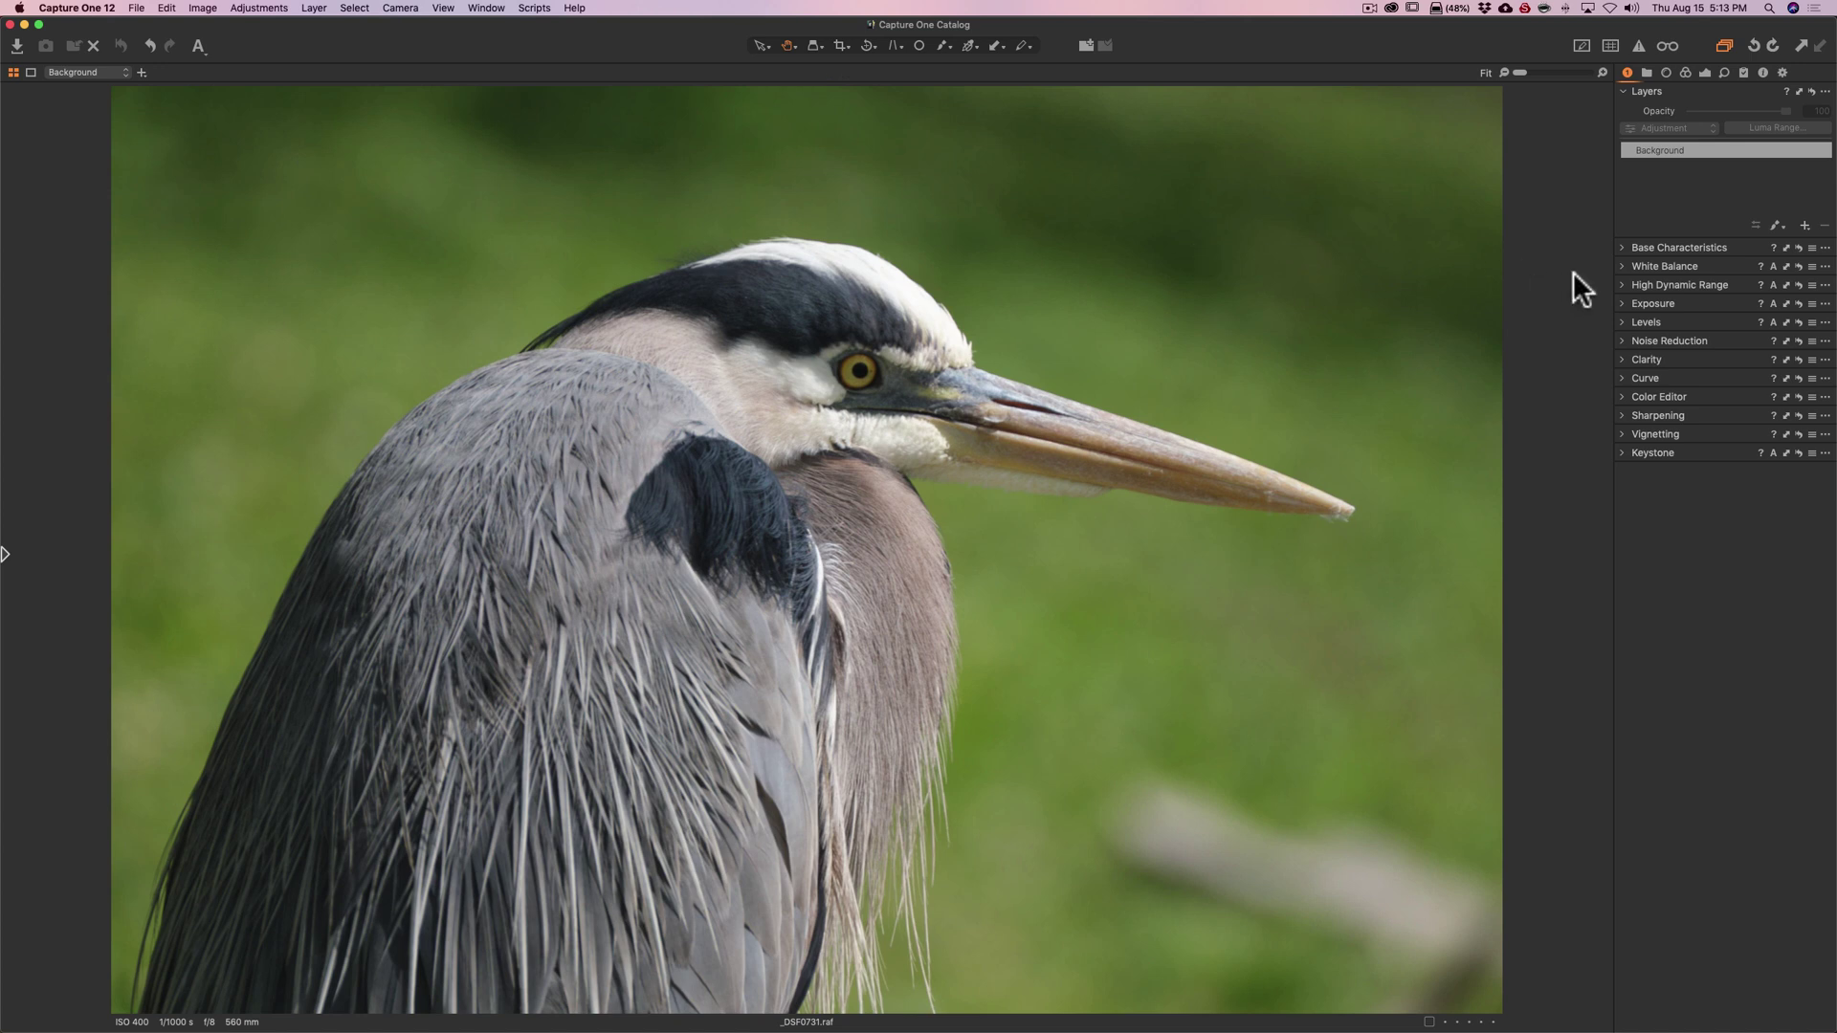
Lift High Dynamic Range Shadow to 43 and Highlight to 76, checking the head feathers at 100%.
left_click(1621, 284)
left_click_drag(1464, 249, 1557, 247)
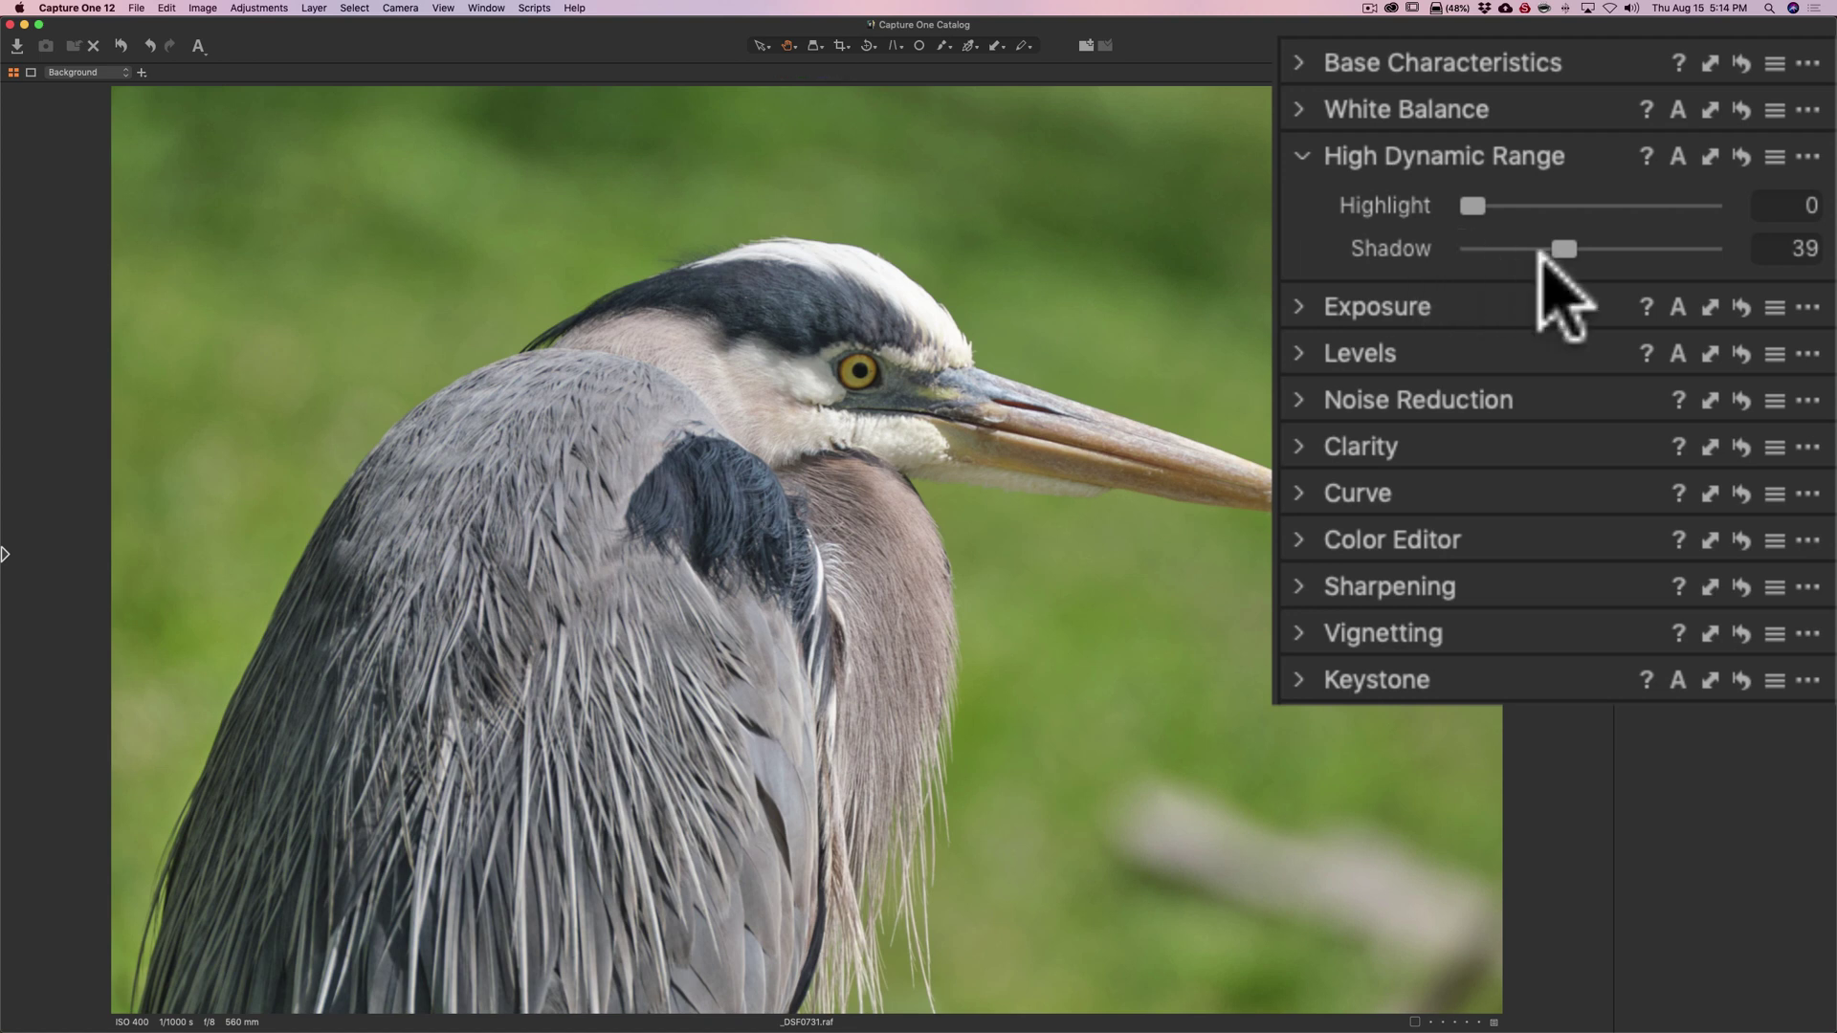
left_click_drag(1563, 250, 1566, 249)
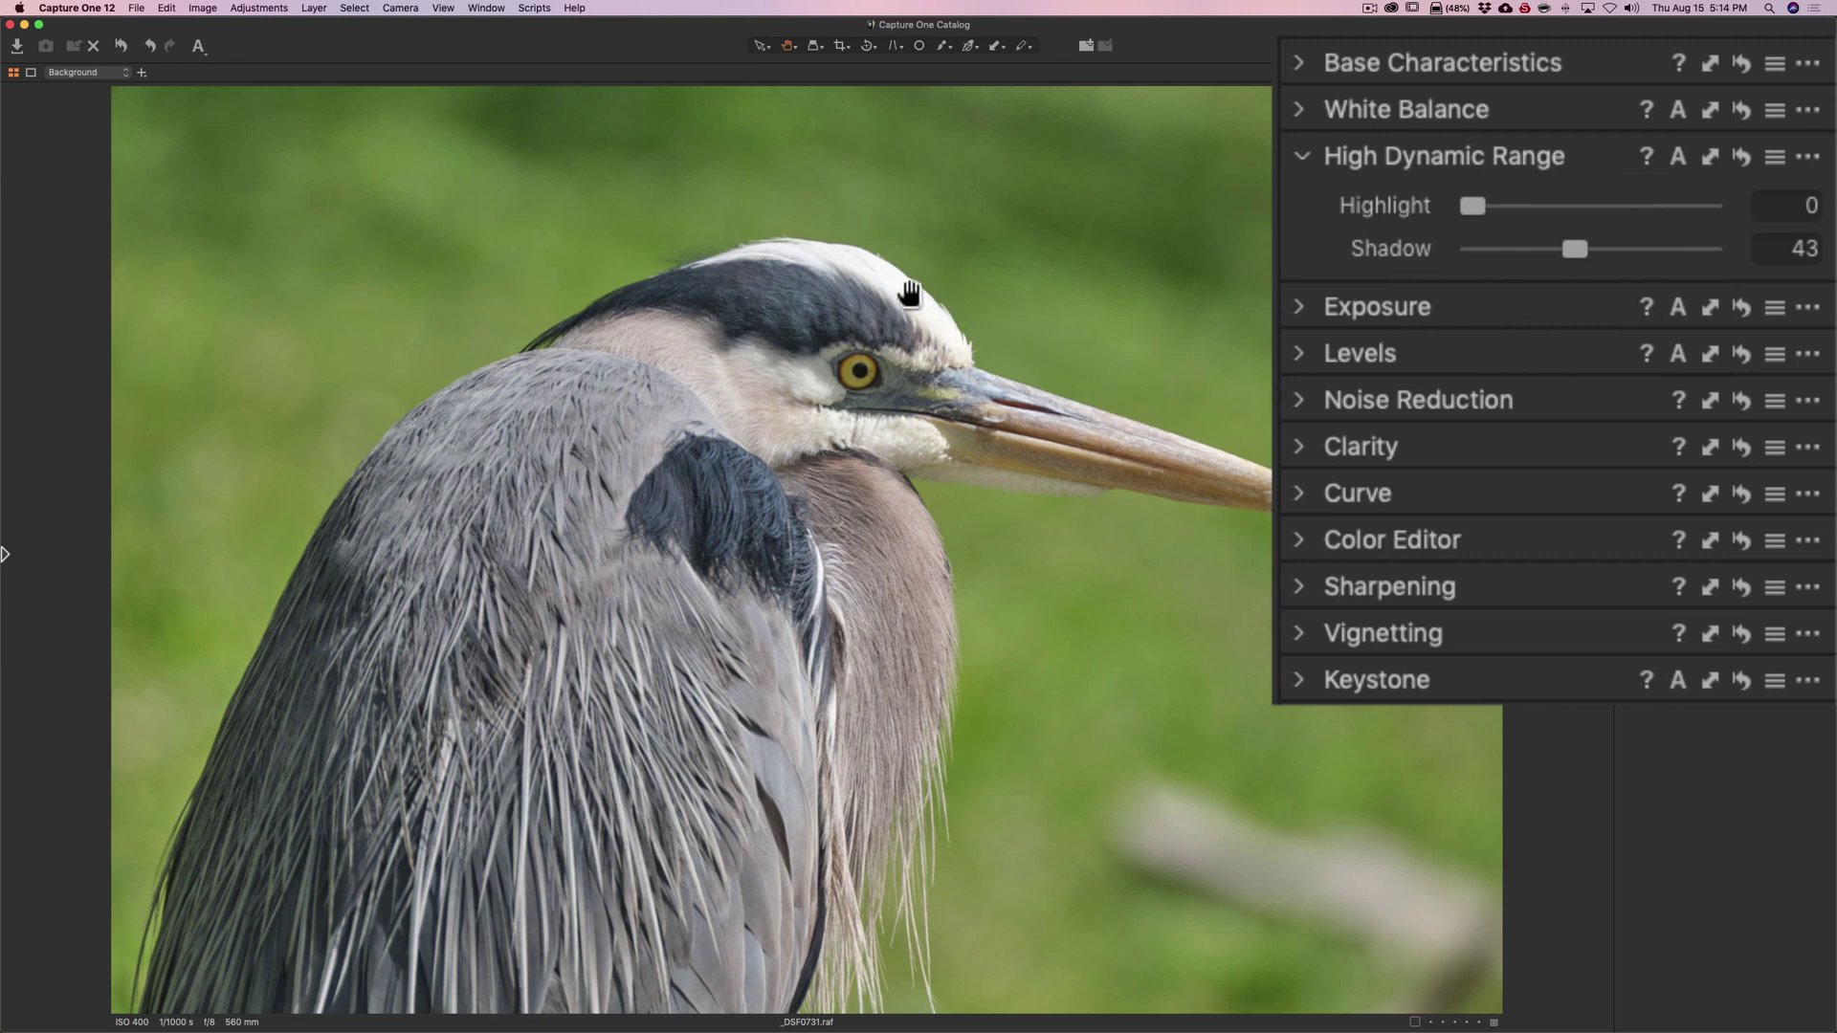
left_click(914, 298)
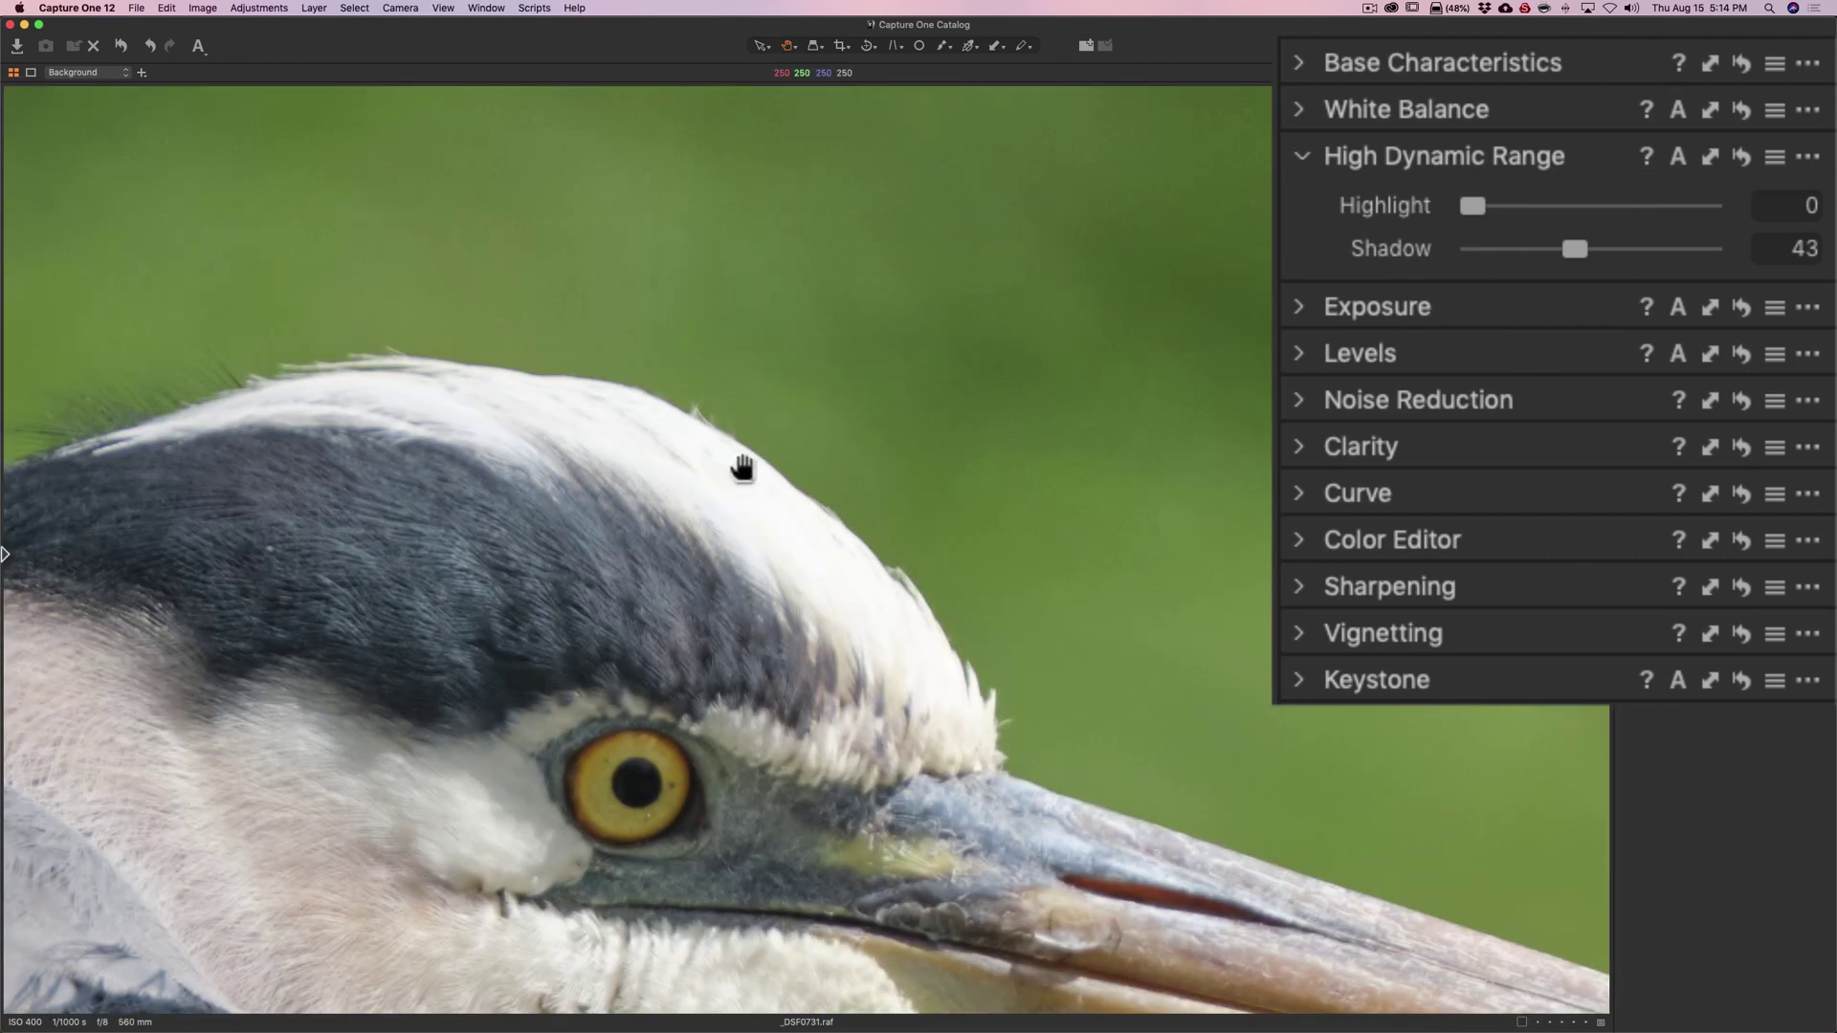
left_click_drag(1472, 207, 1642, 204)
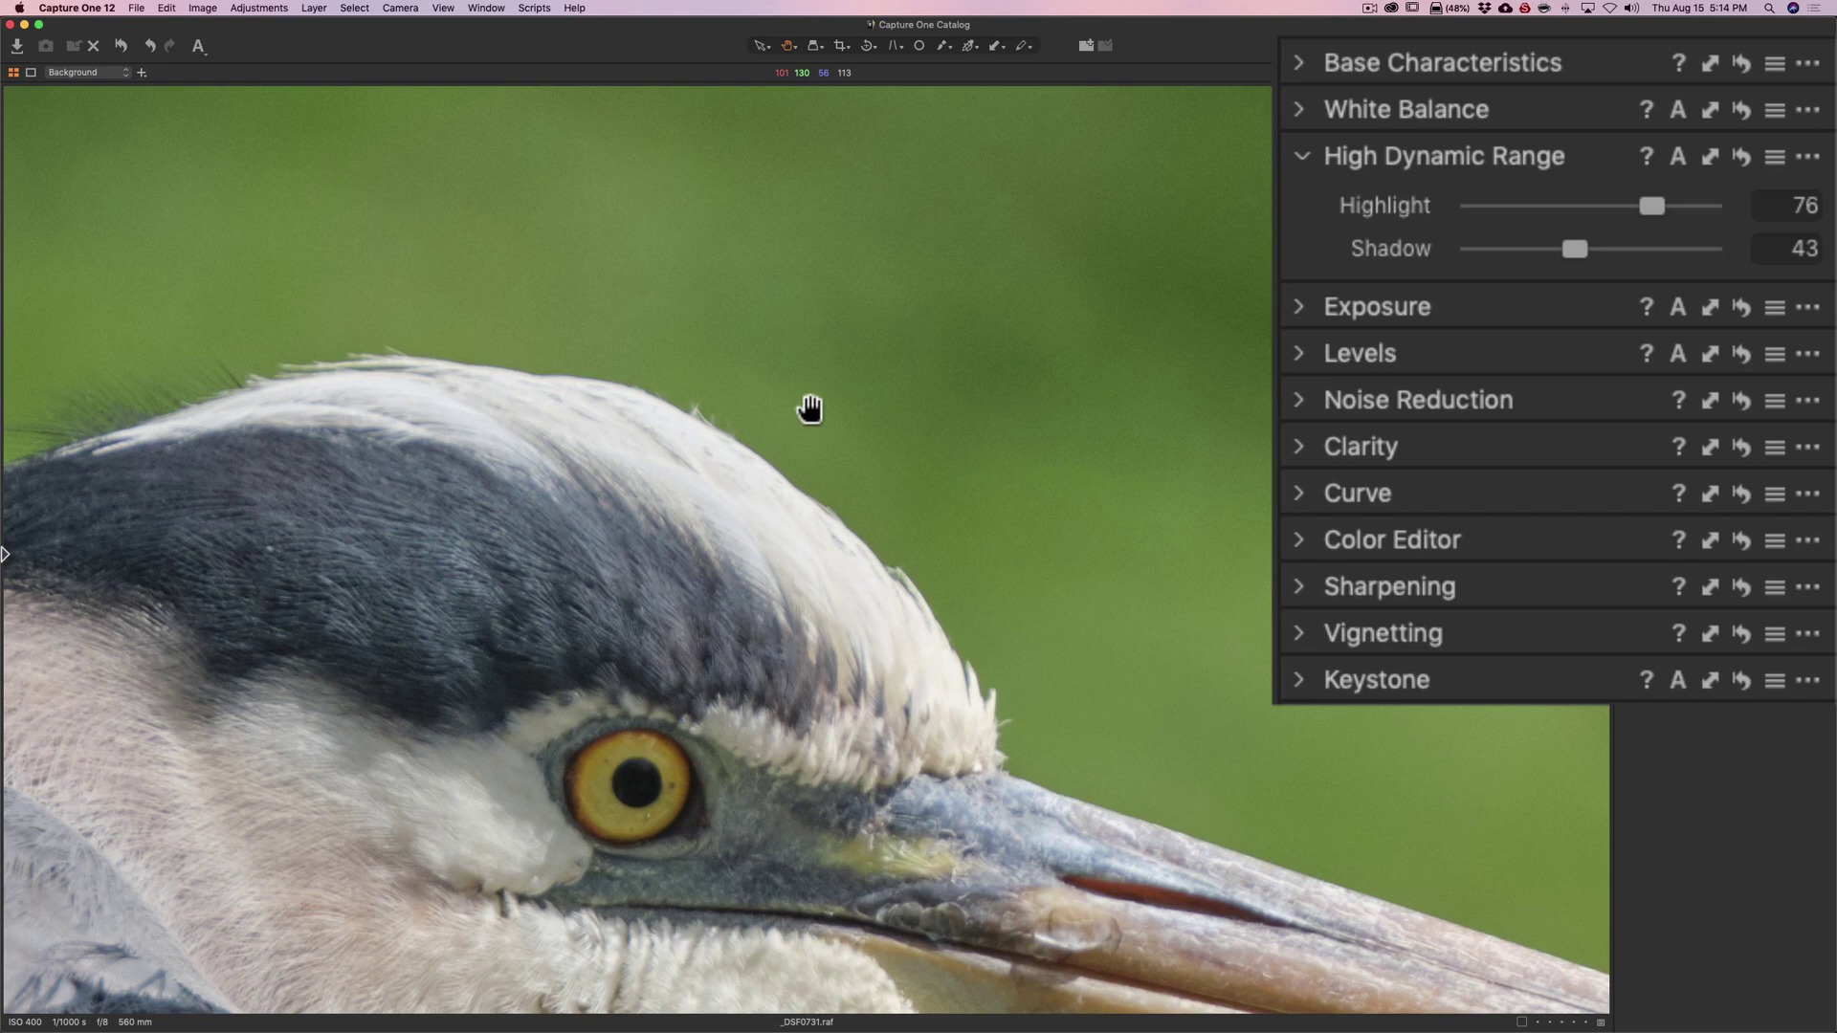
left_click(809, 409)
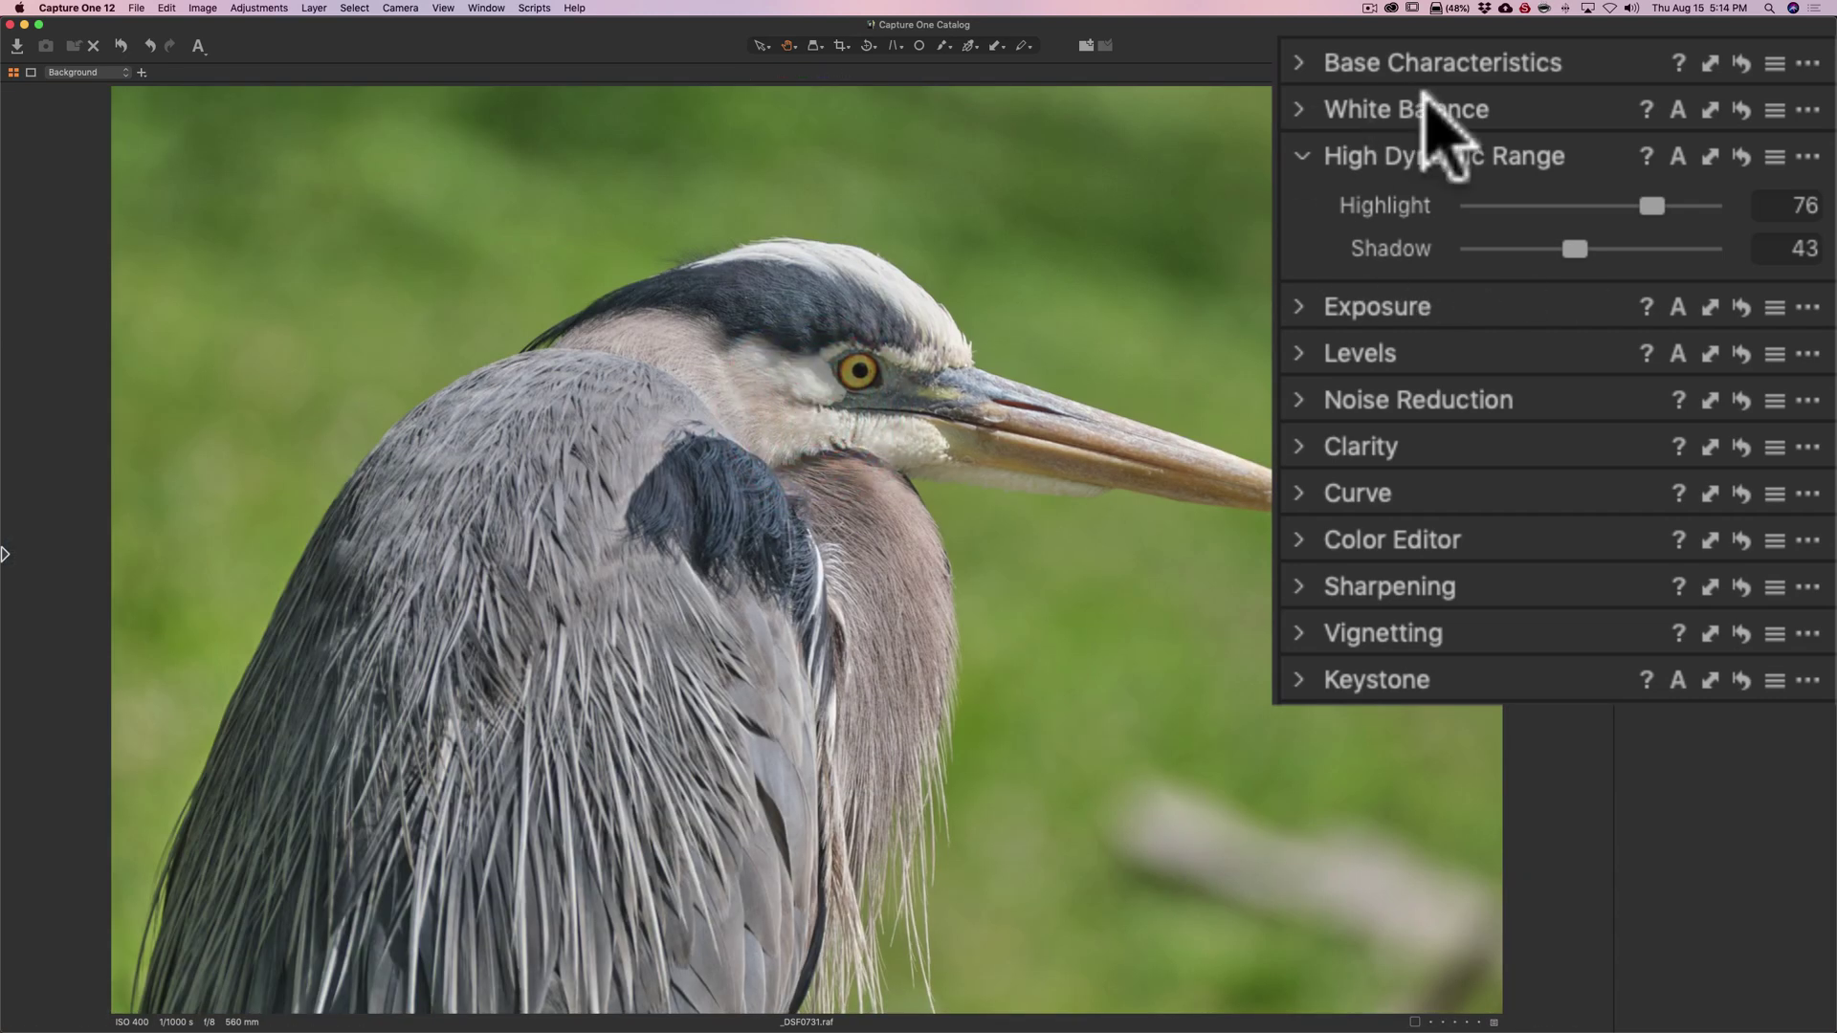
Raise Exposure Contrast to 10 and boost Saturation on the heron photo.
left_click(1299, 155)
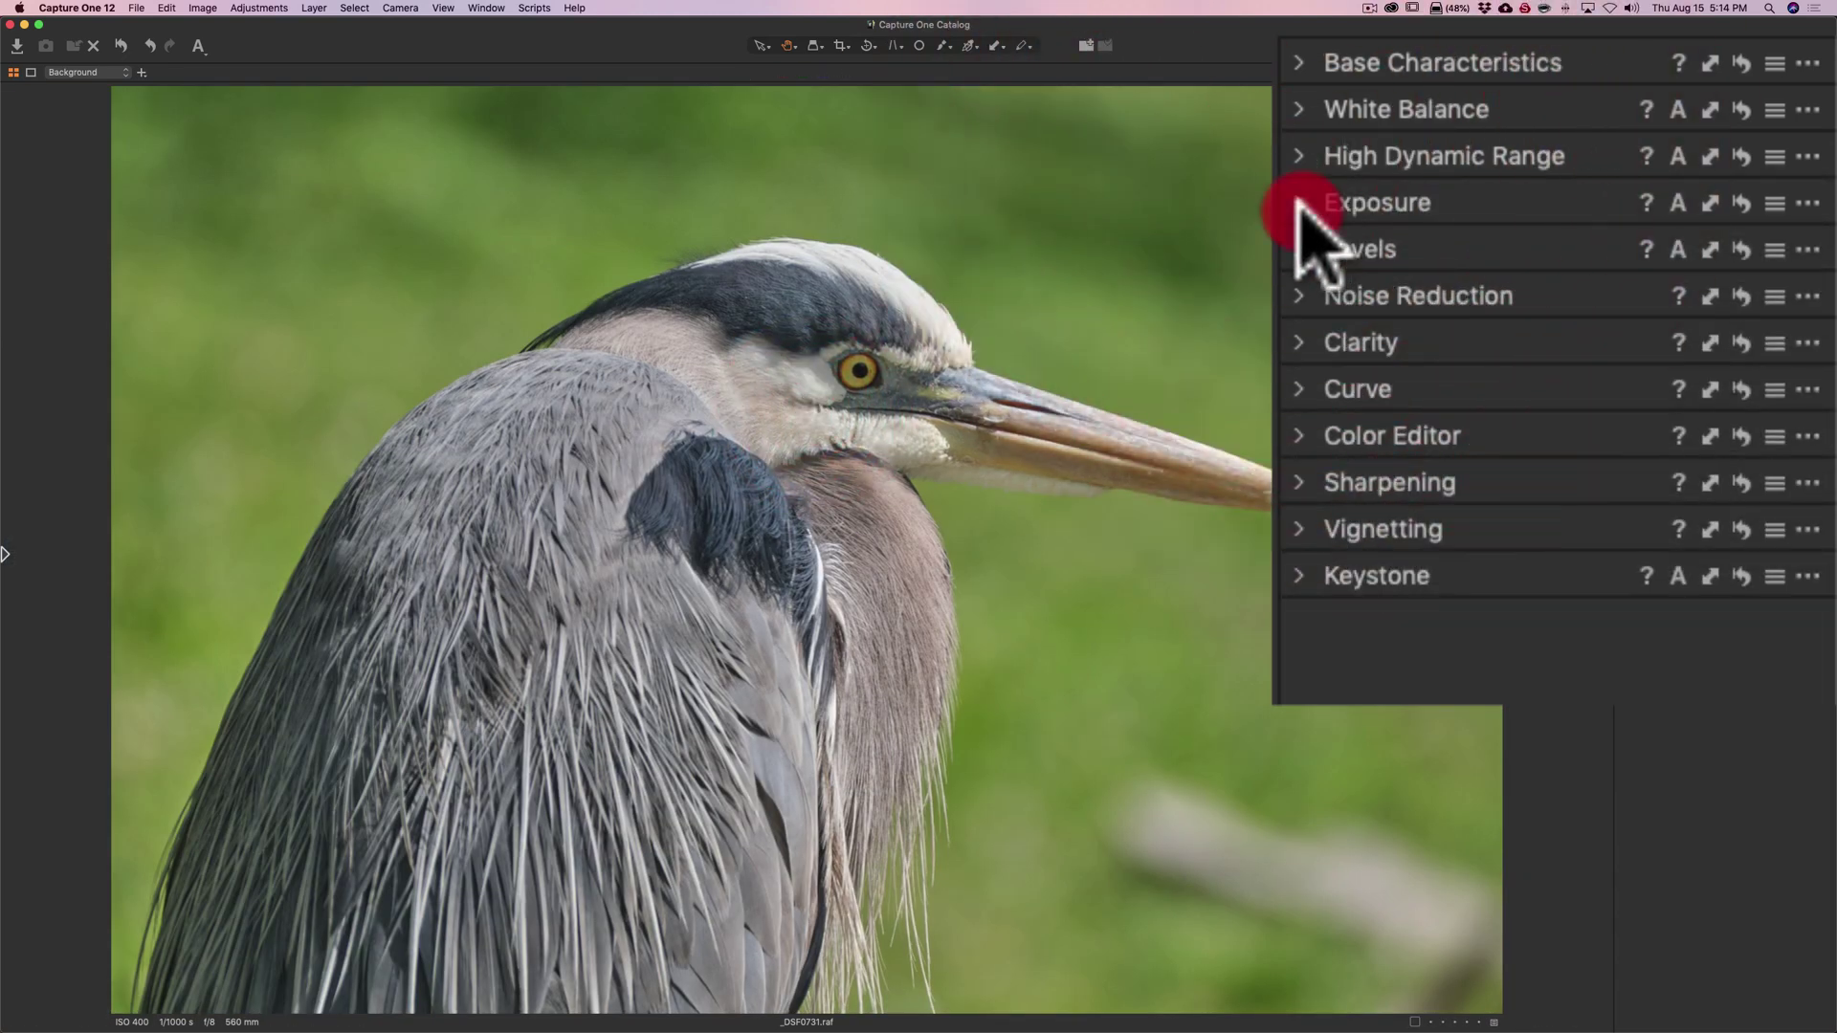
left_click(1299, 203)
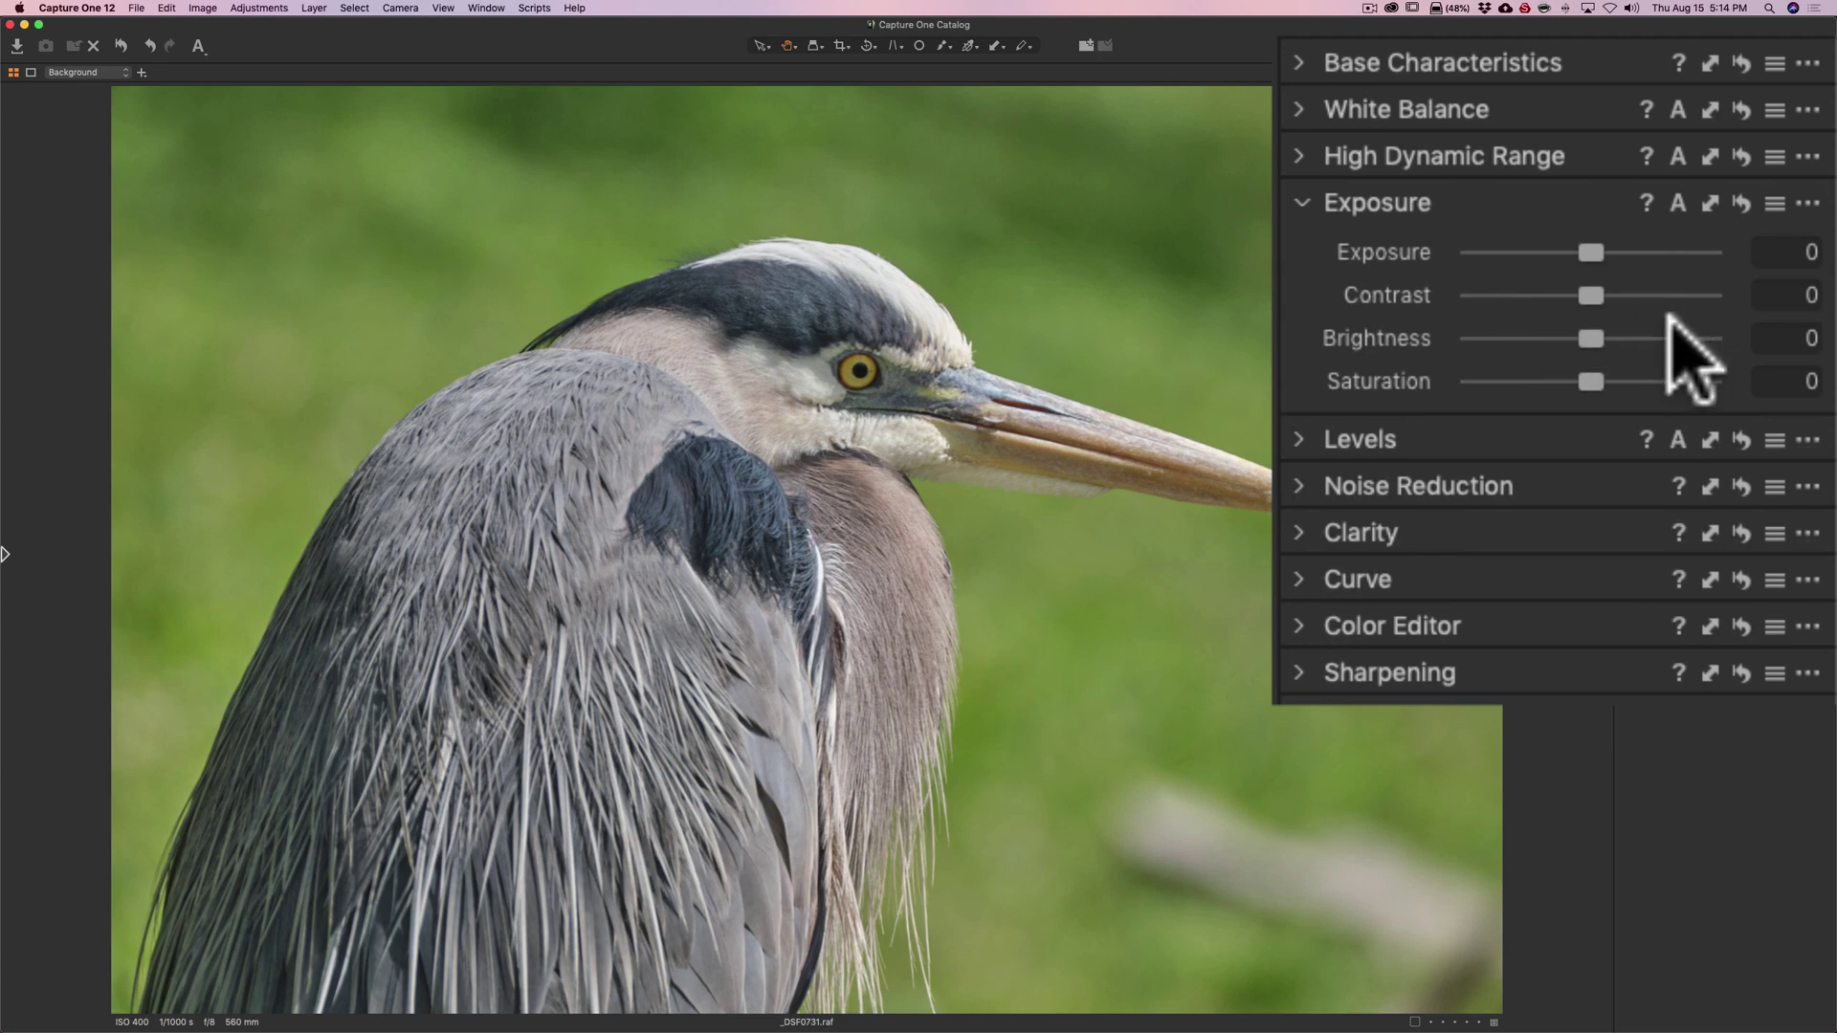
left_click(1586, 294)
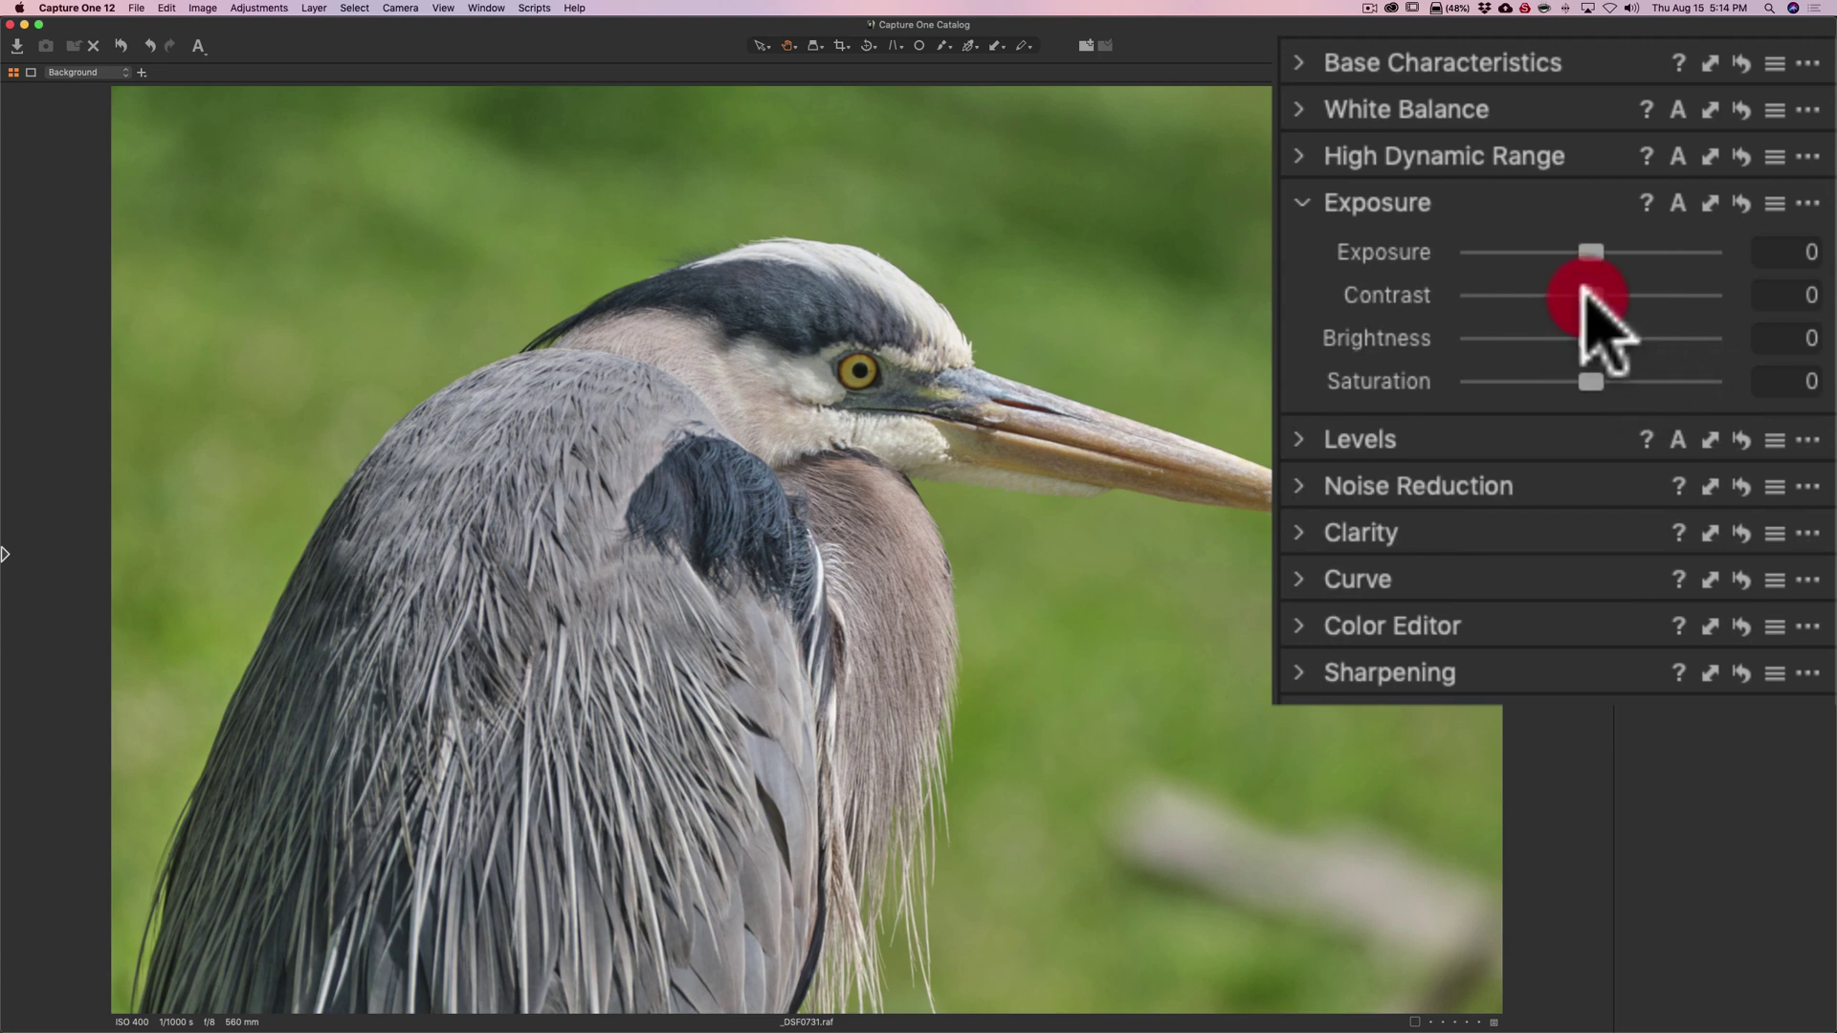
mouse_move(1585, 294)
left_mouse_down()
mouse_move(1642, 295)
mouse_move(1617, 295)
left_mouse_up()
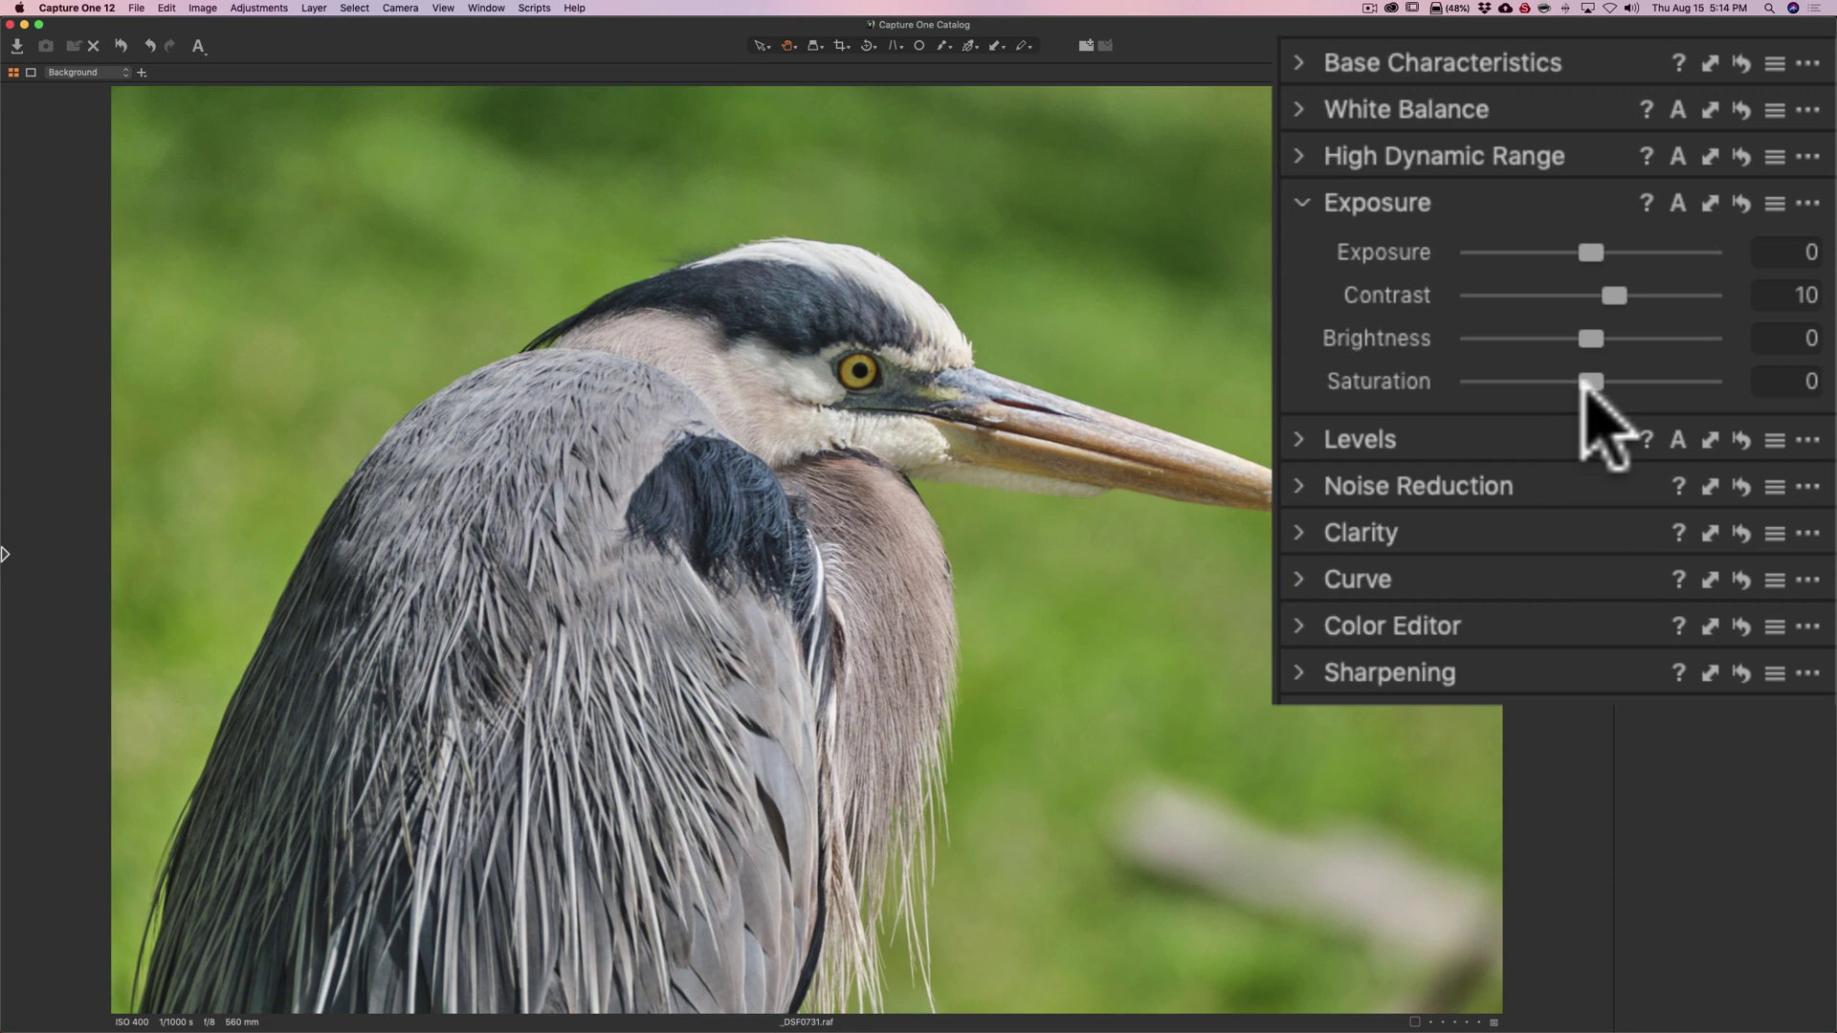
left_click_drag(1588, 382, 1630, 379)
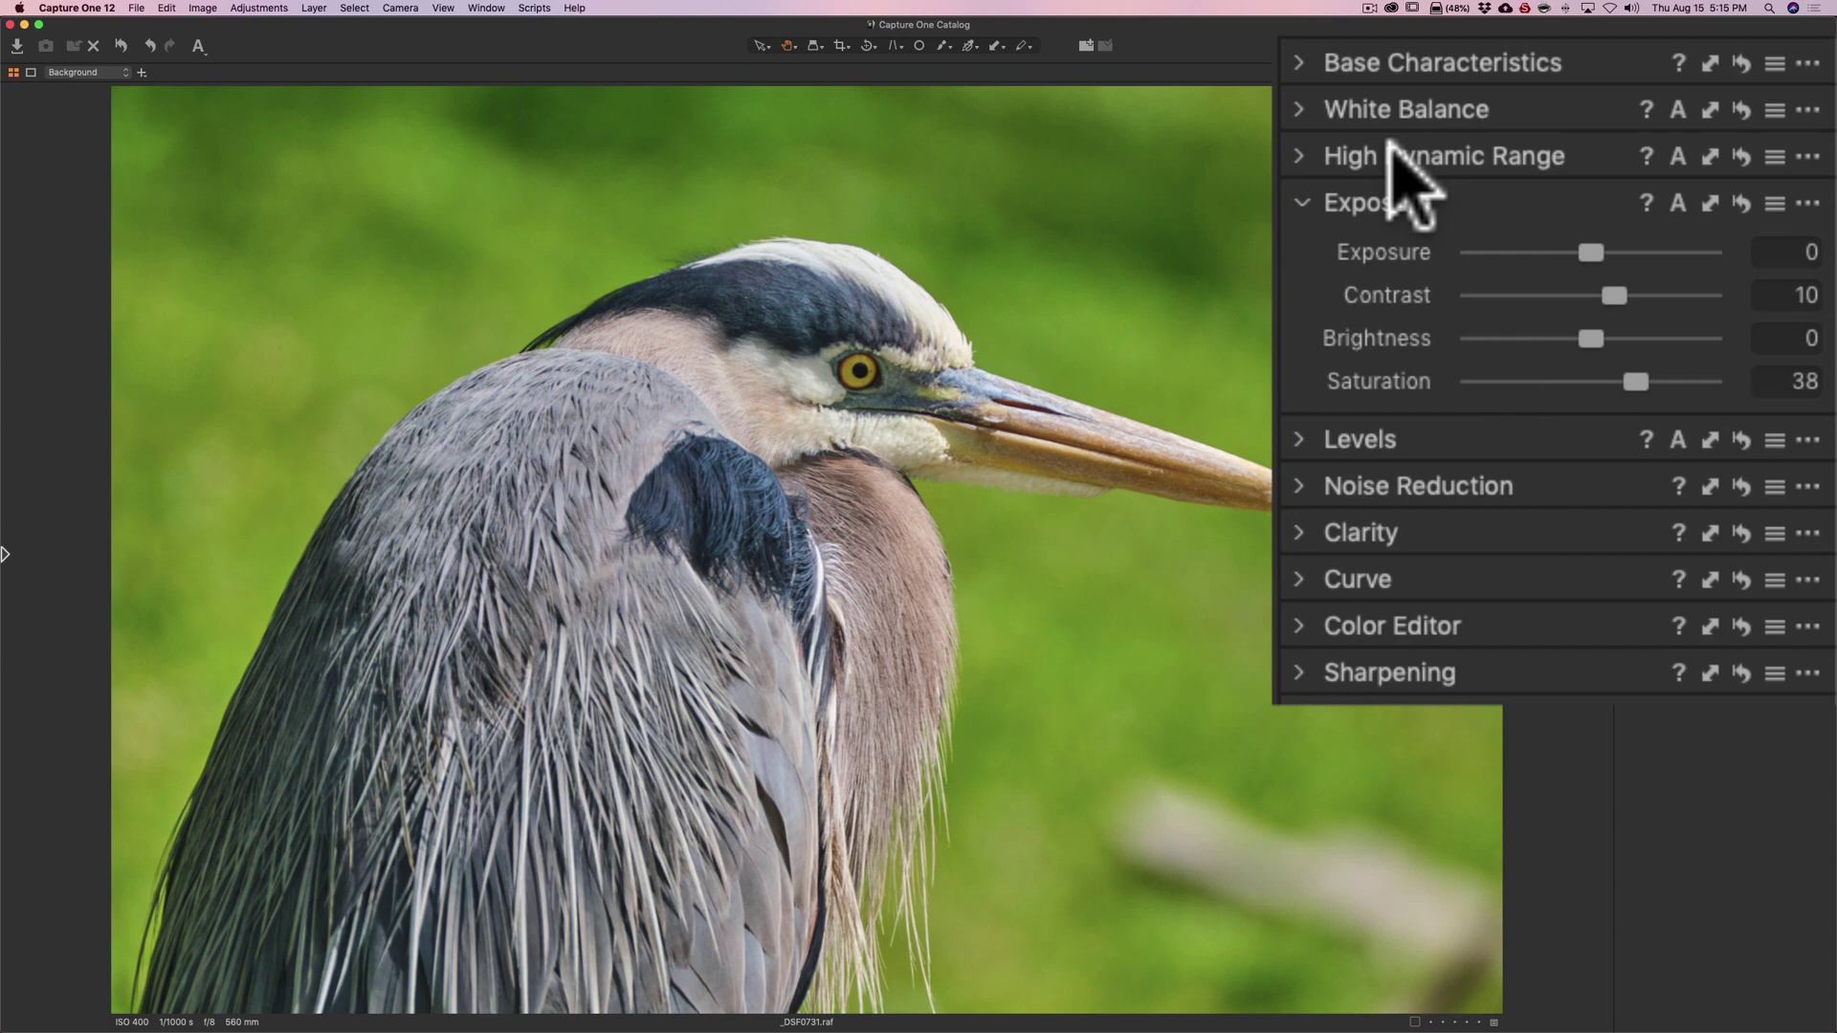
Compare against the unadjusted photo and settle Saturation back at 15.
left_click(1392, 153)
left_click(1389, 151)
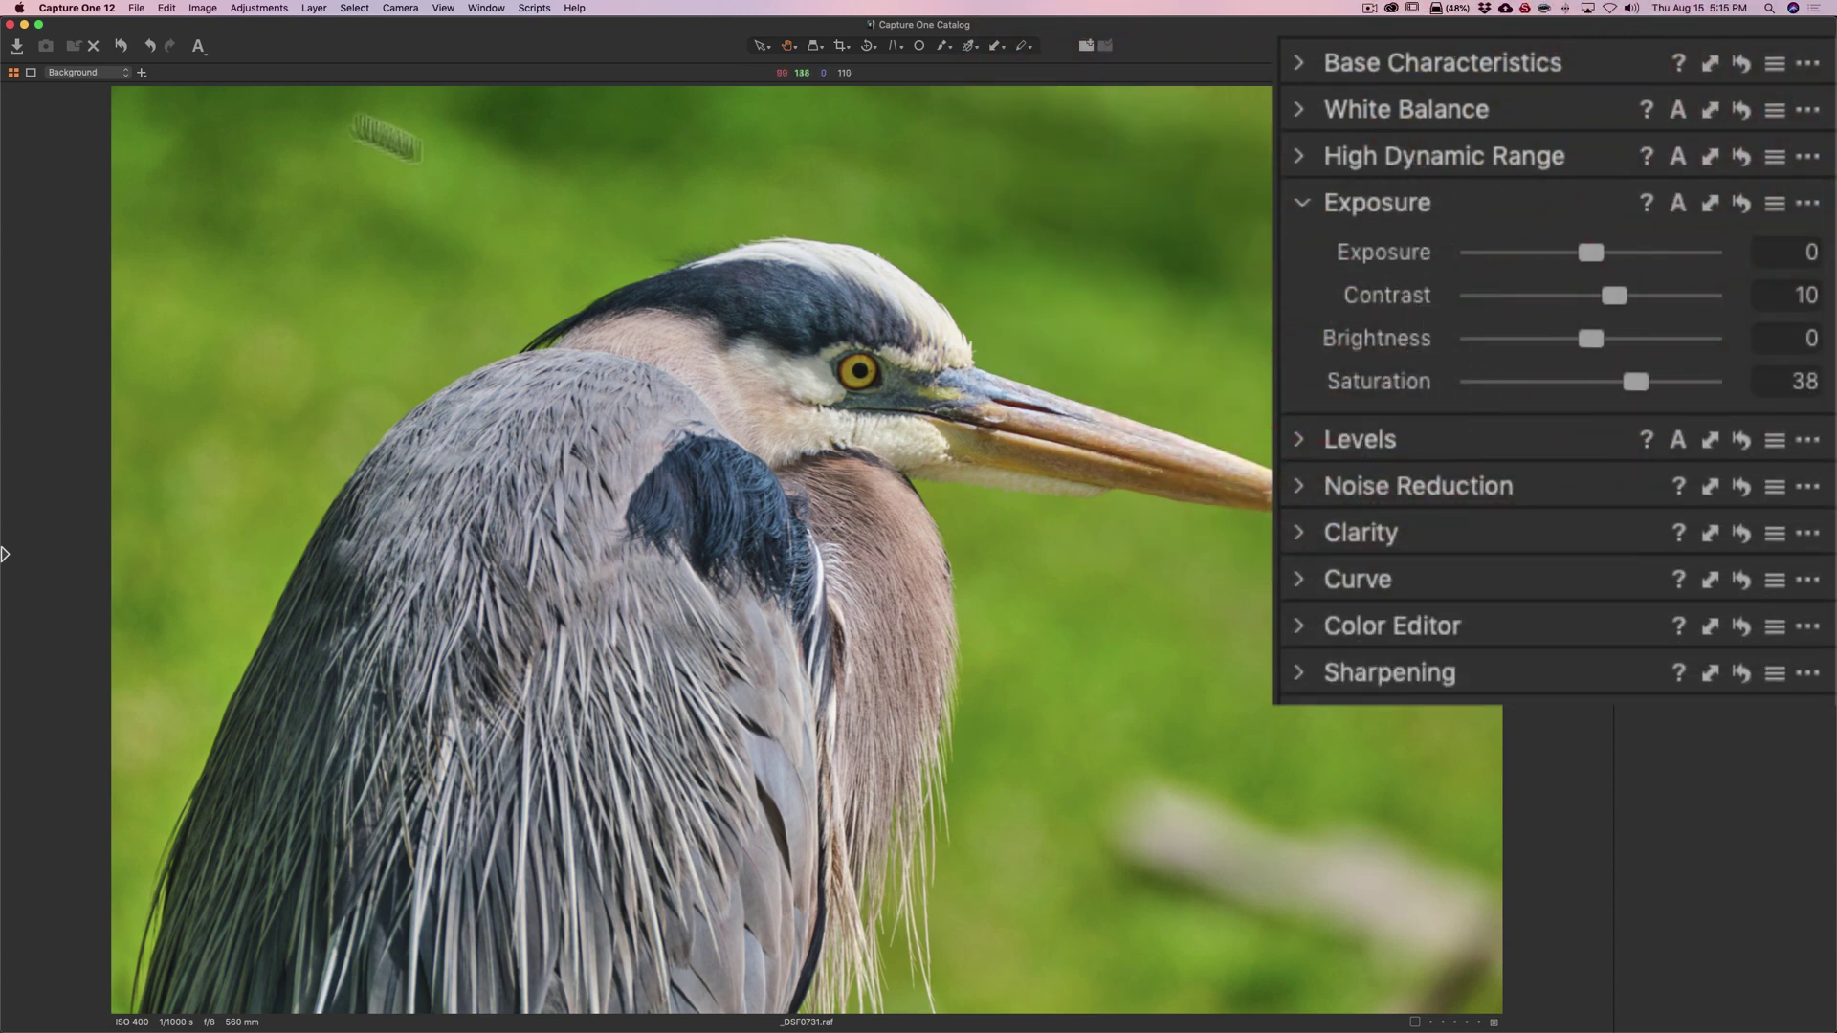
left_click(123, 47, "alt")
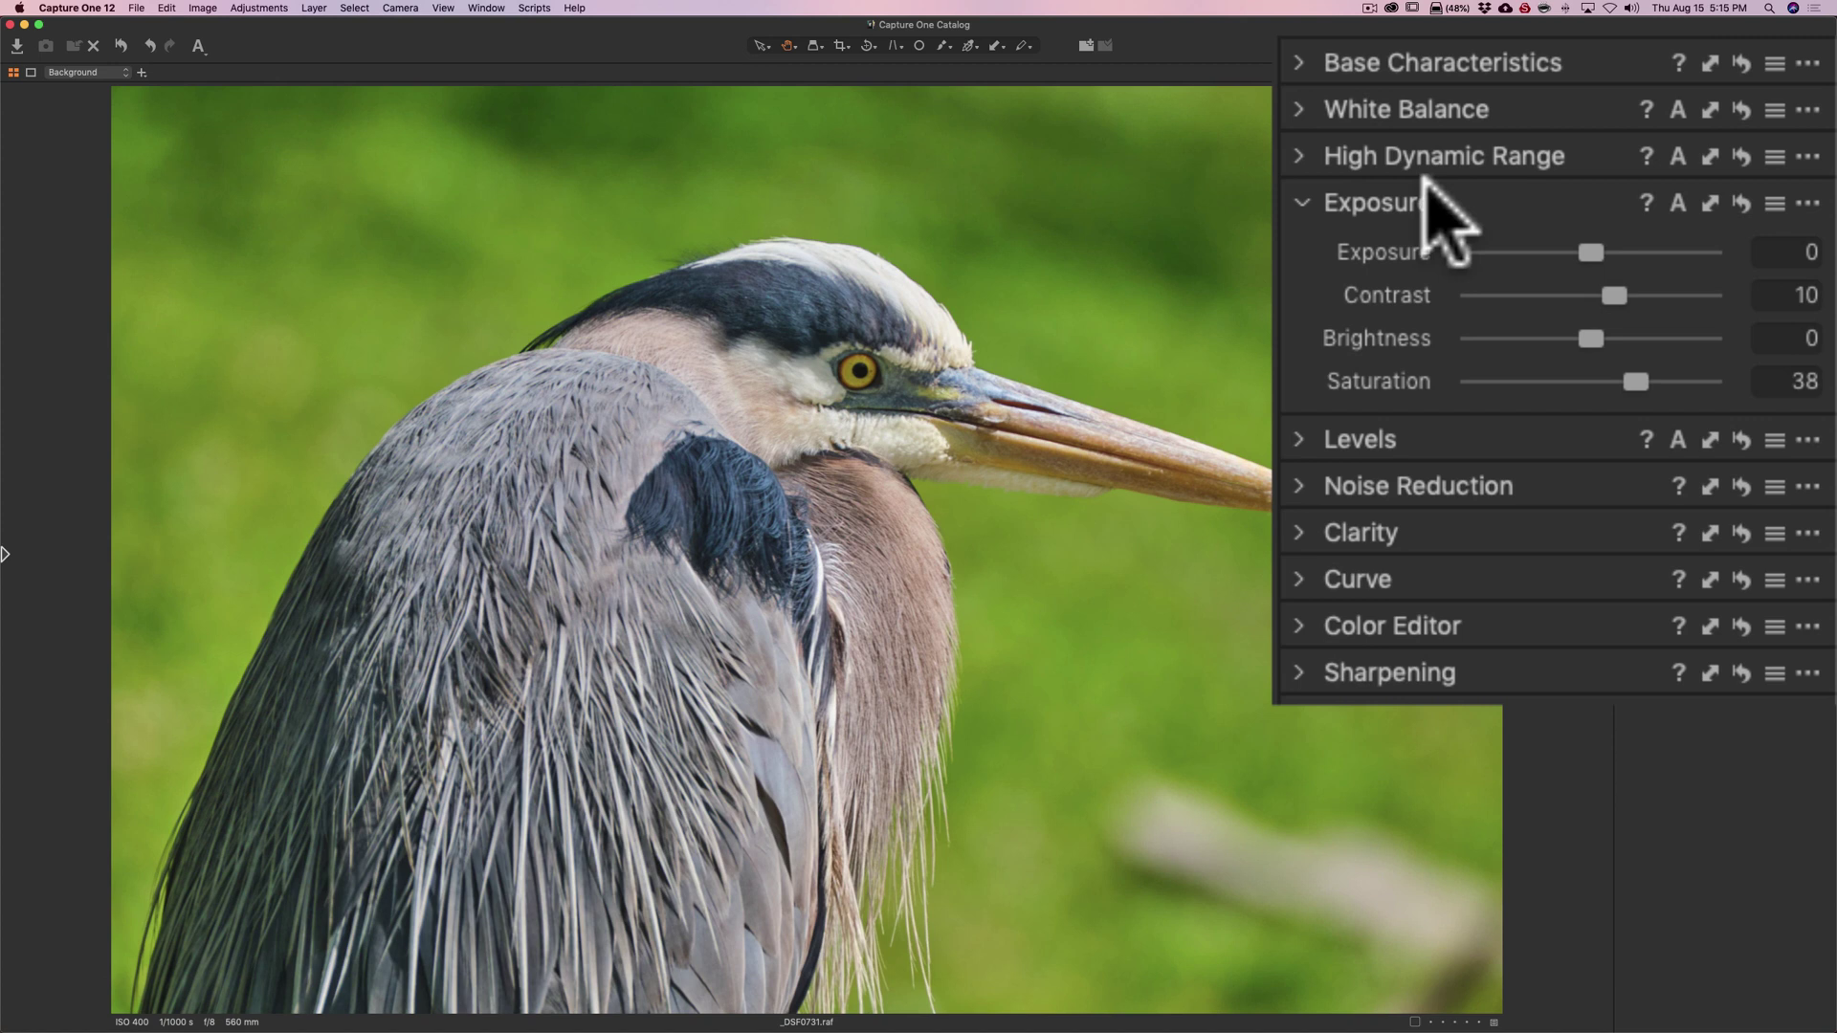
left_click_drag(1634, 383, 1603, 376)
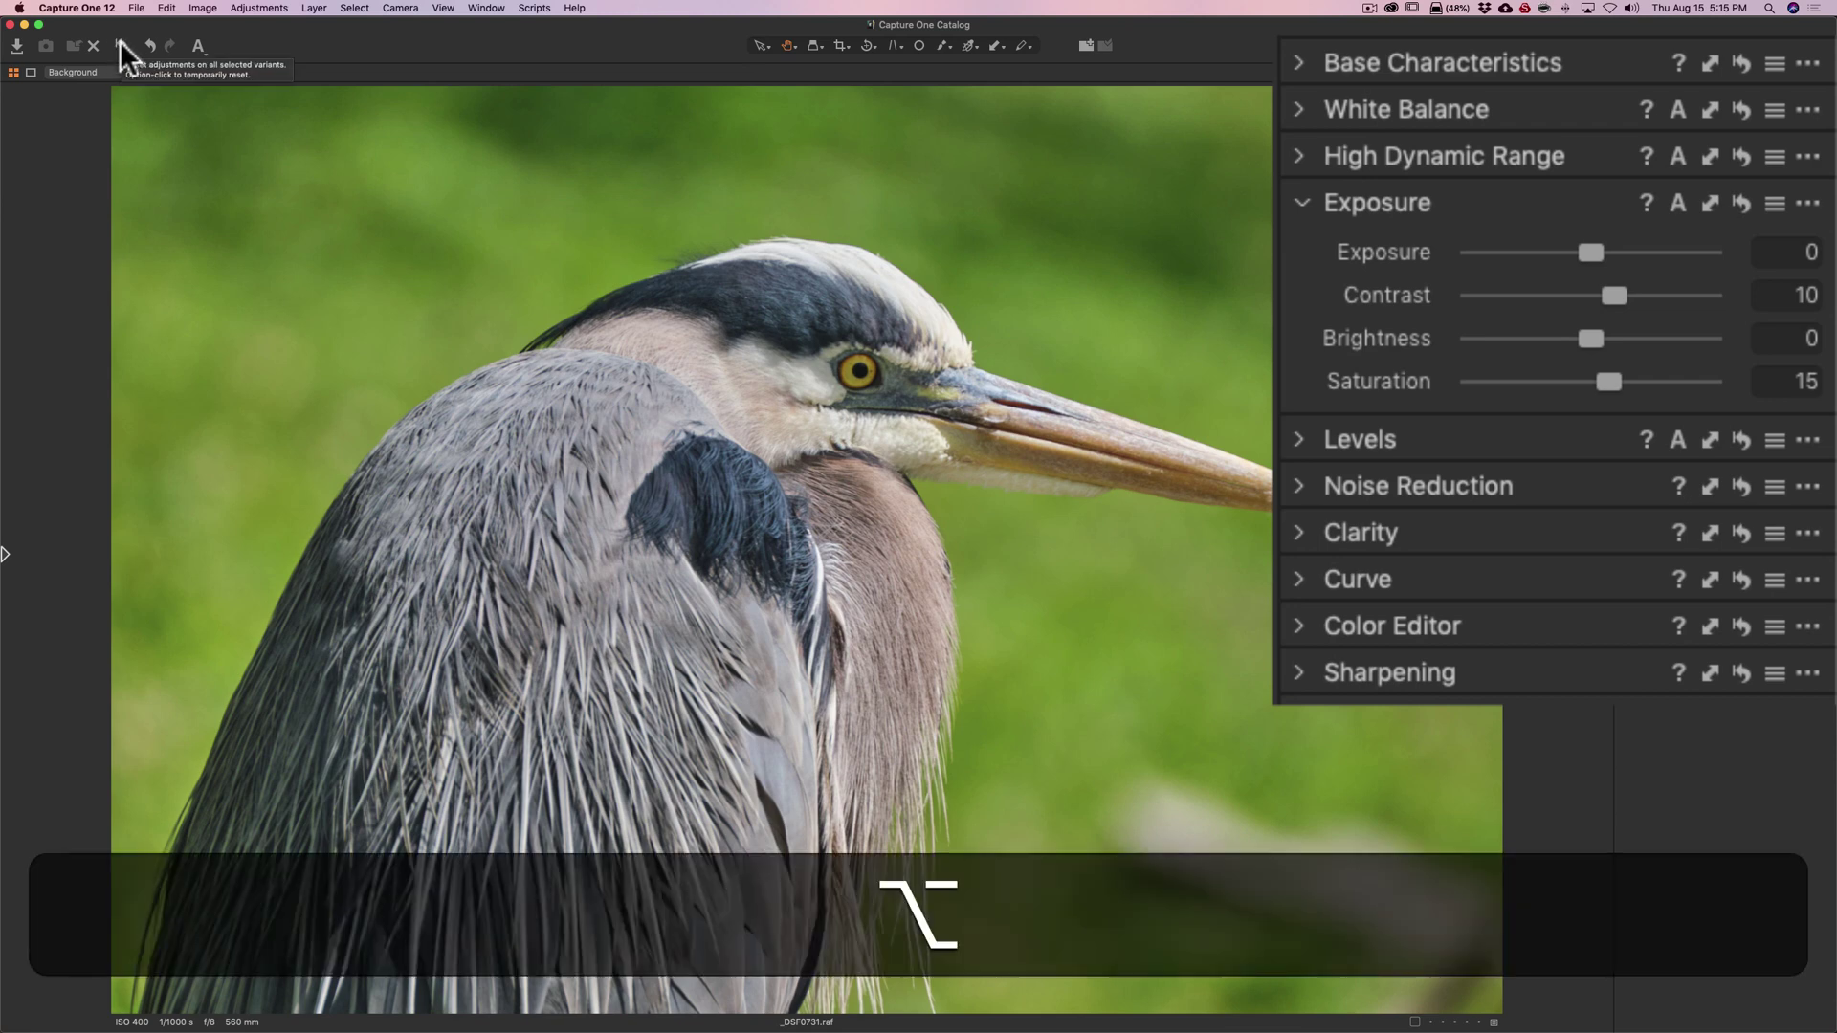
left_click(121, 47, "alt")
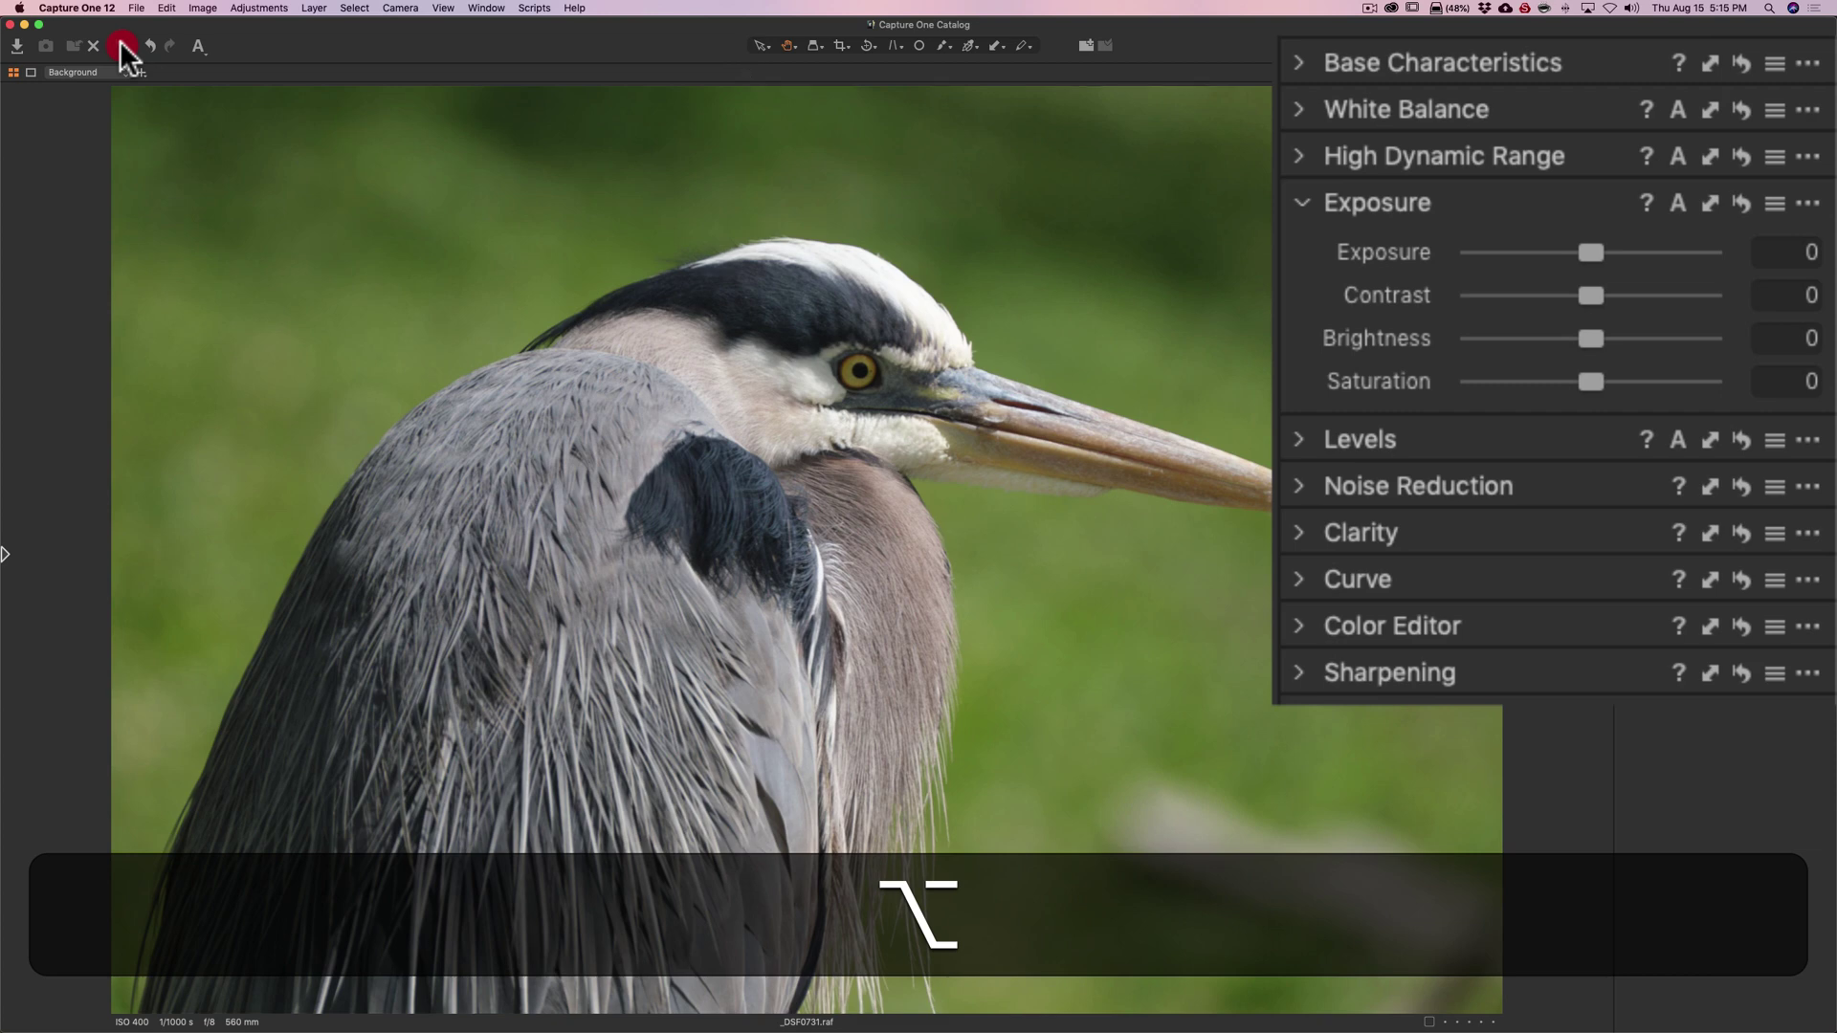
left_click(121, 45, "alt")
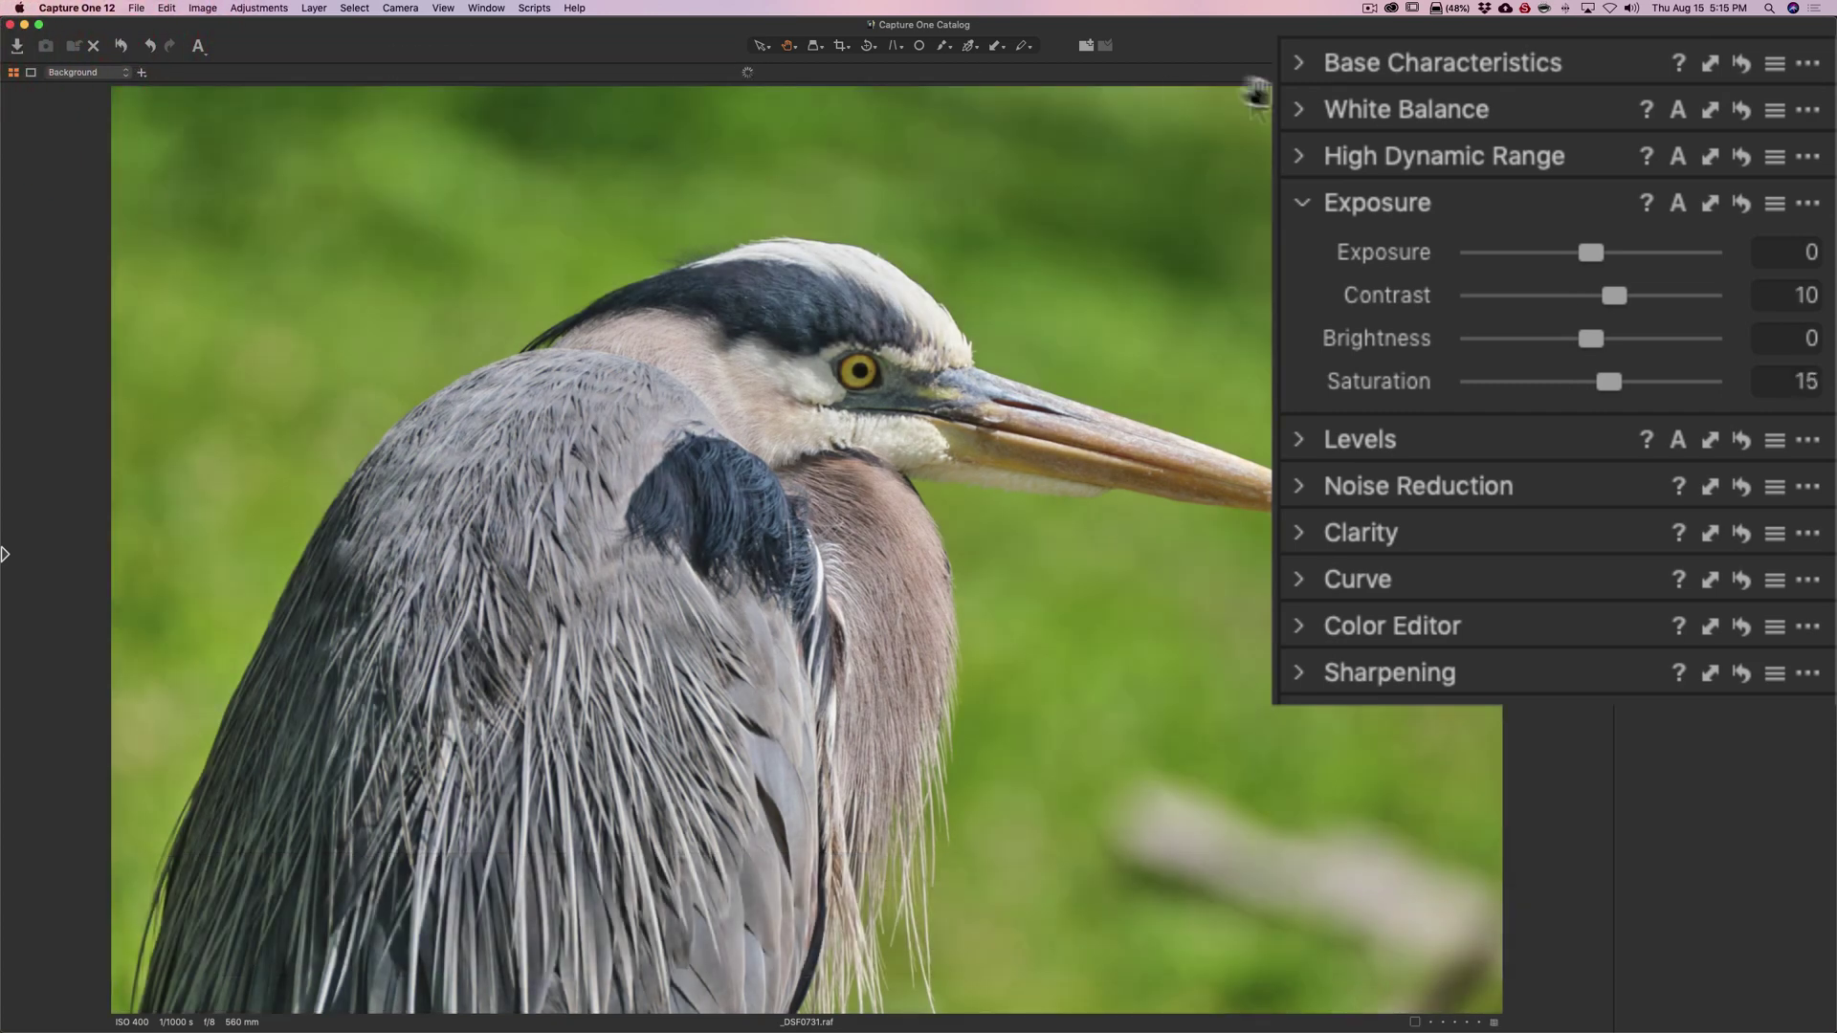
In Levels, move the RGB white input handle to 231 and the black handle to 9.
left_click(1300, 201)
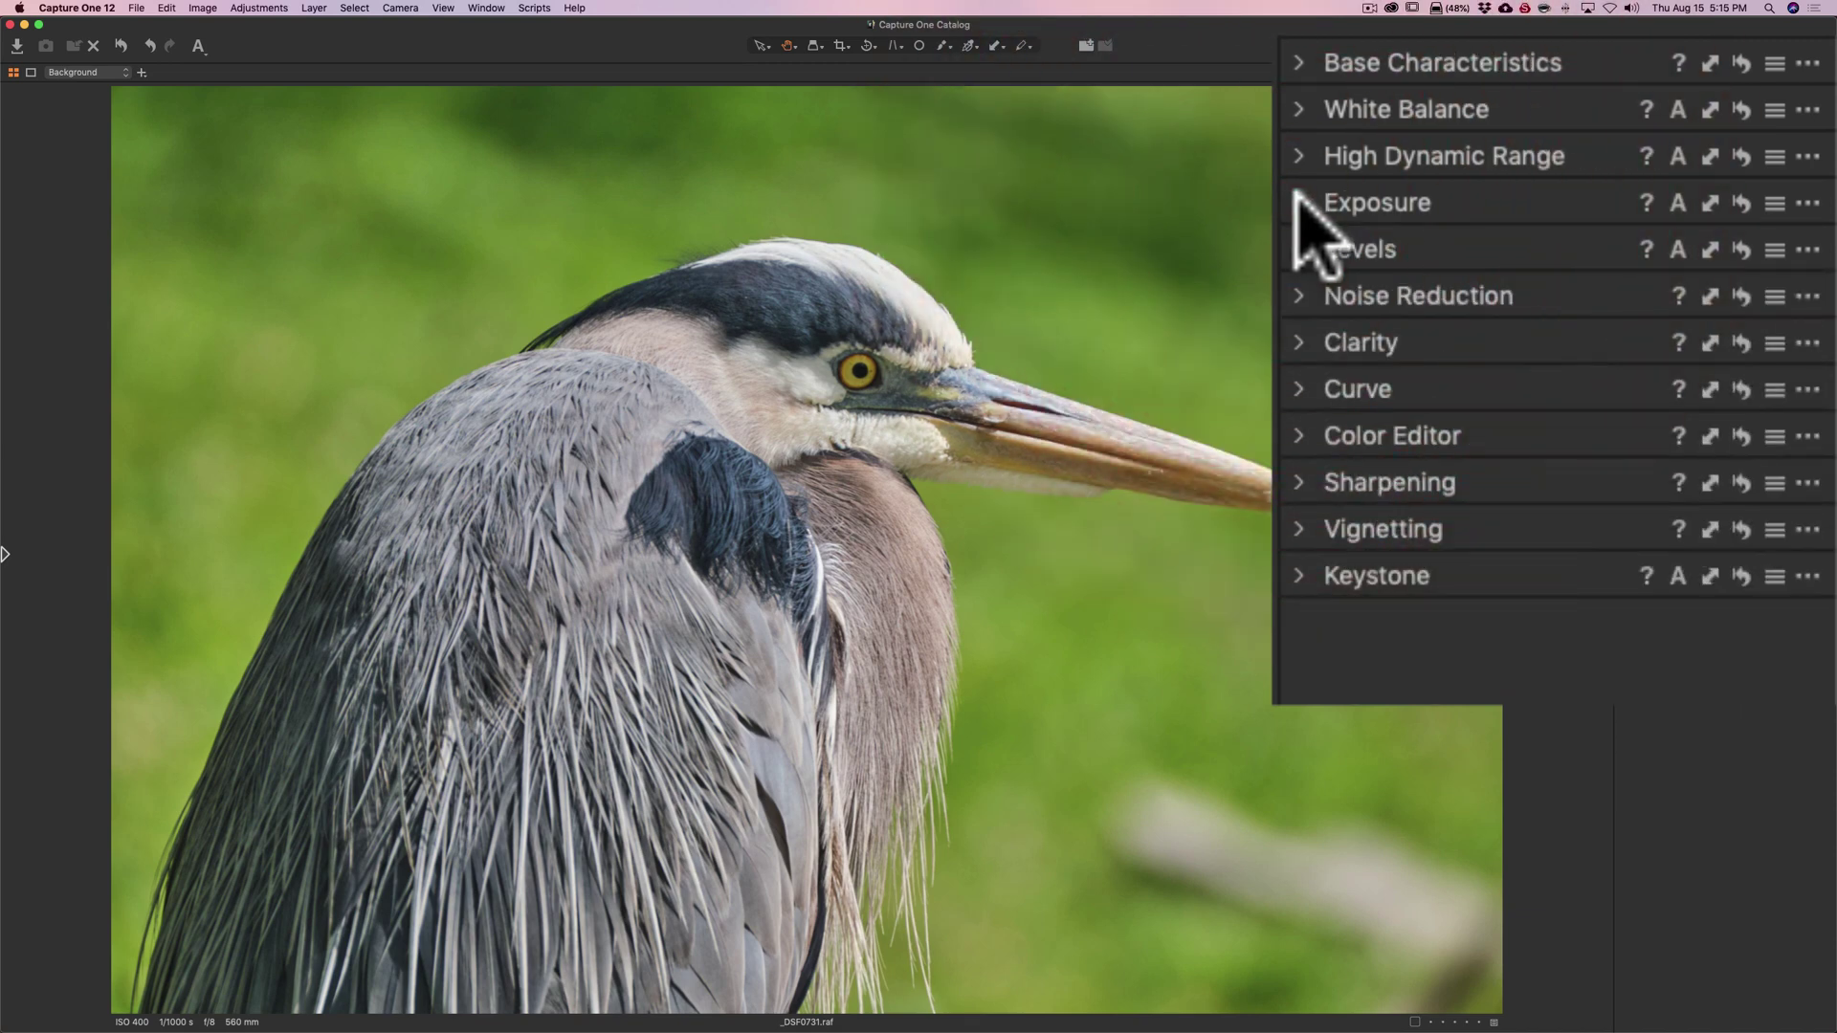
left_click(1298, 249)
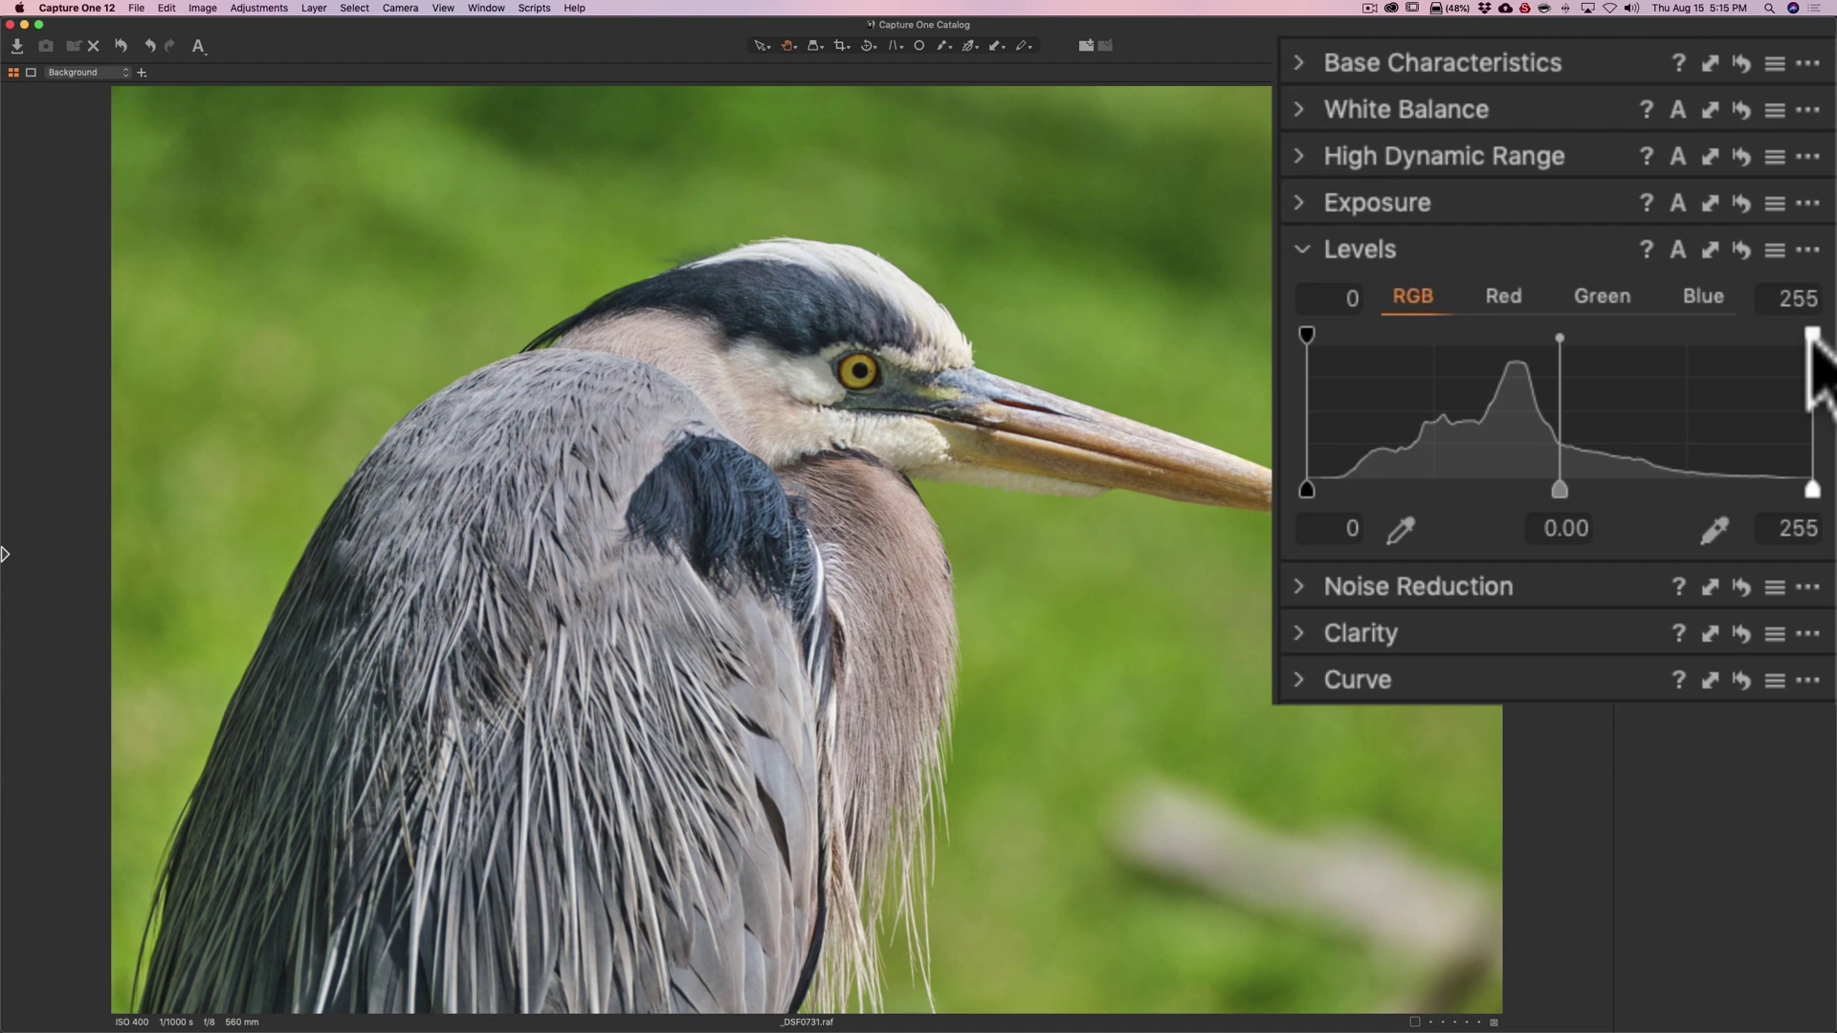
left_click_drag(1808, 336, 1759, 329)
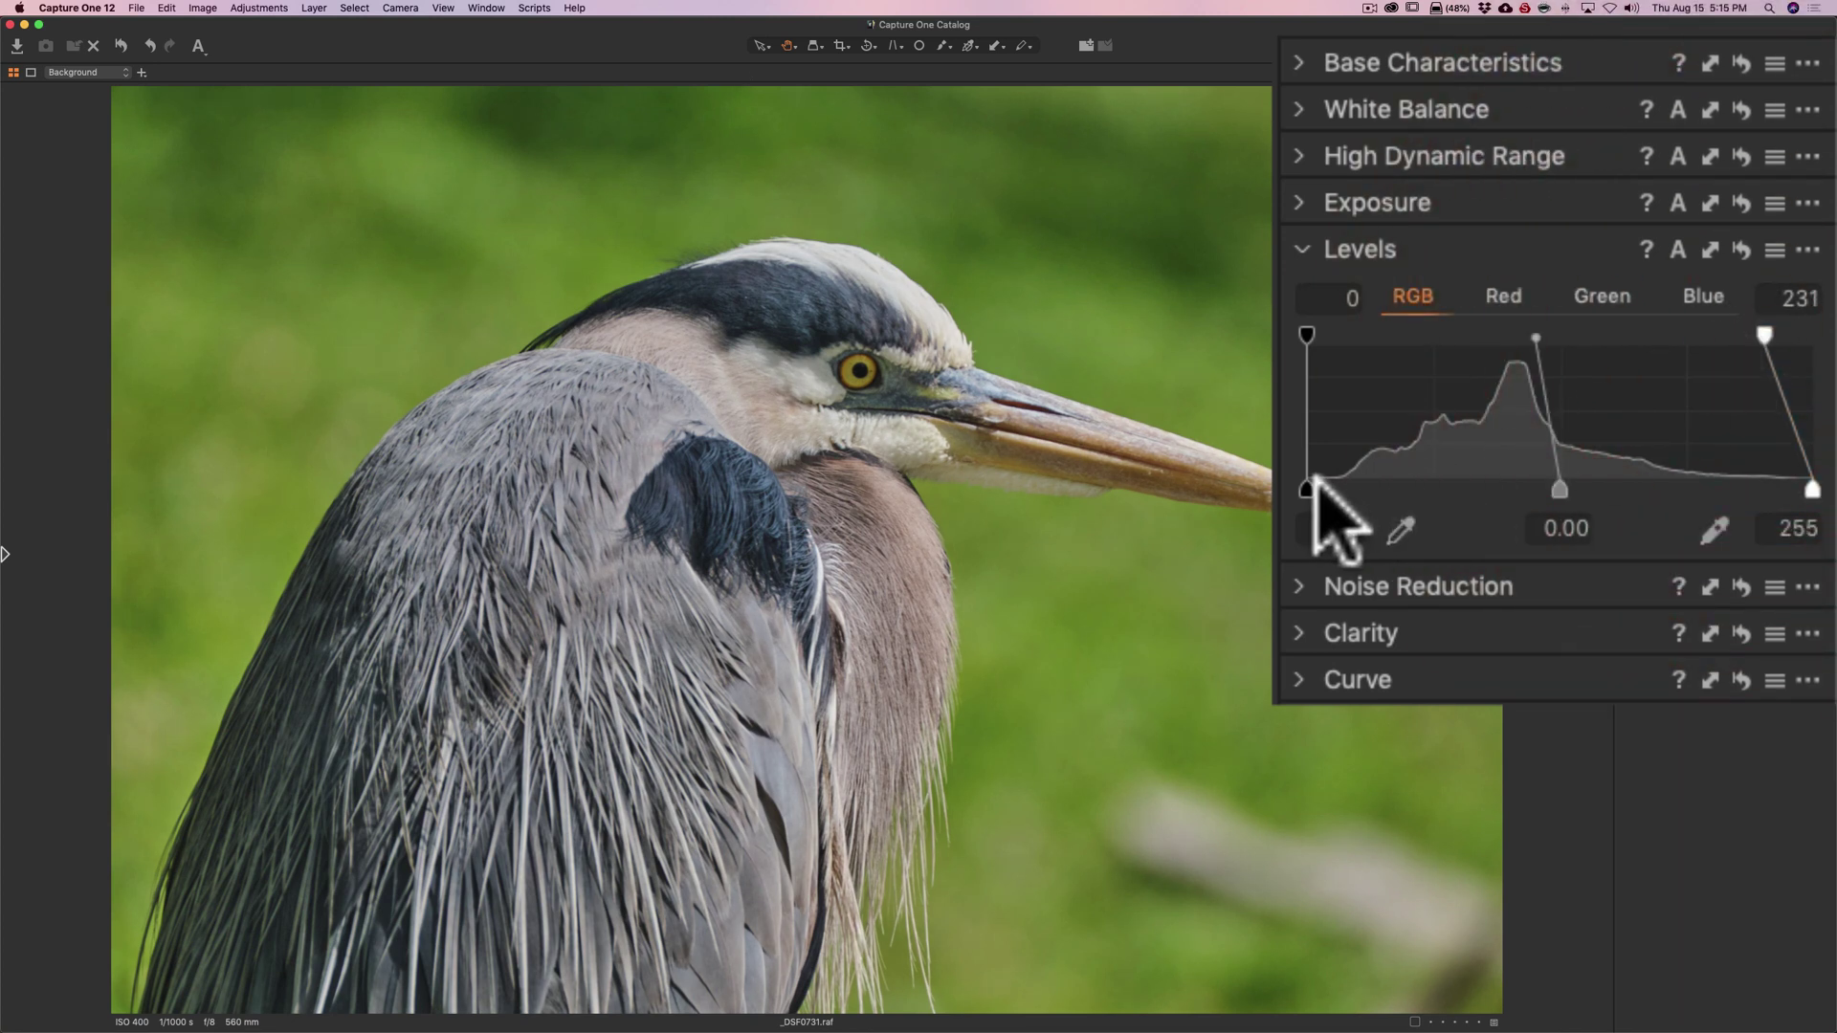
left_click_drag(1302, 482, 1323, 486)
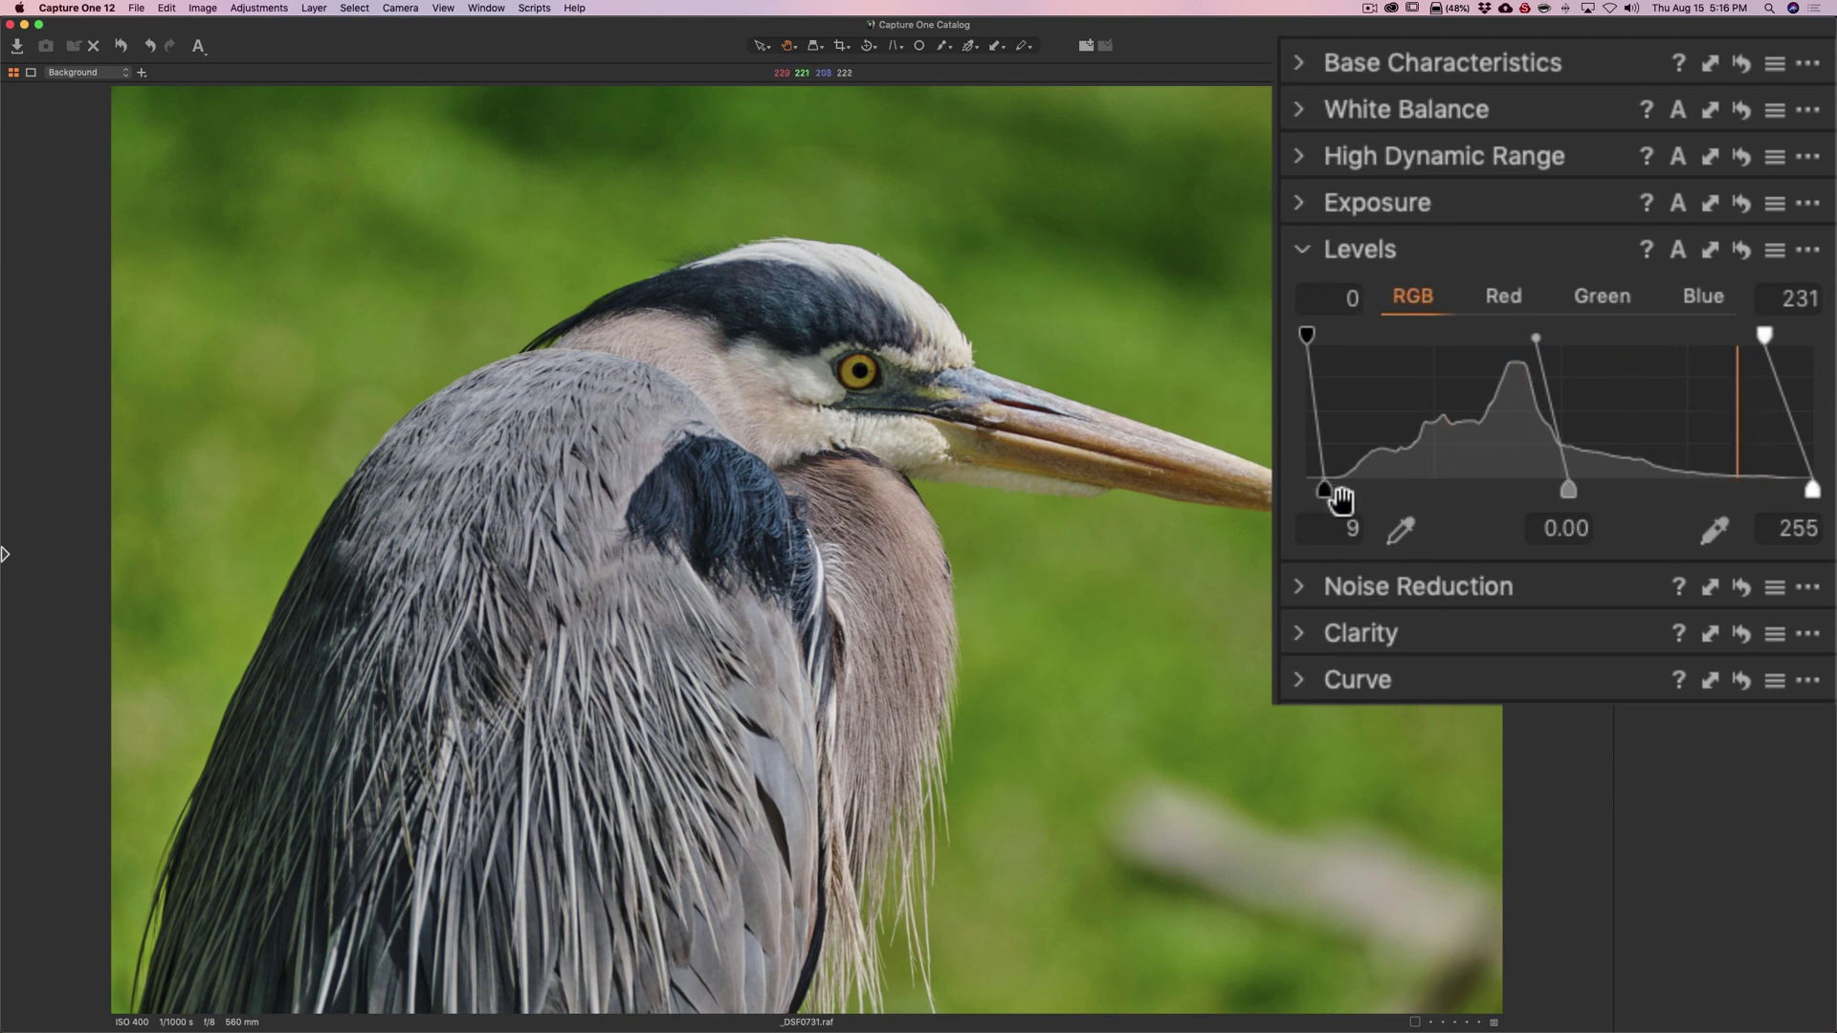
left_click(1363, 253)
Set Noise Reduction Luminance to 75 and Color to 65, inspecting the heron's head at 100%.
left_click(1301, 296)
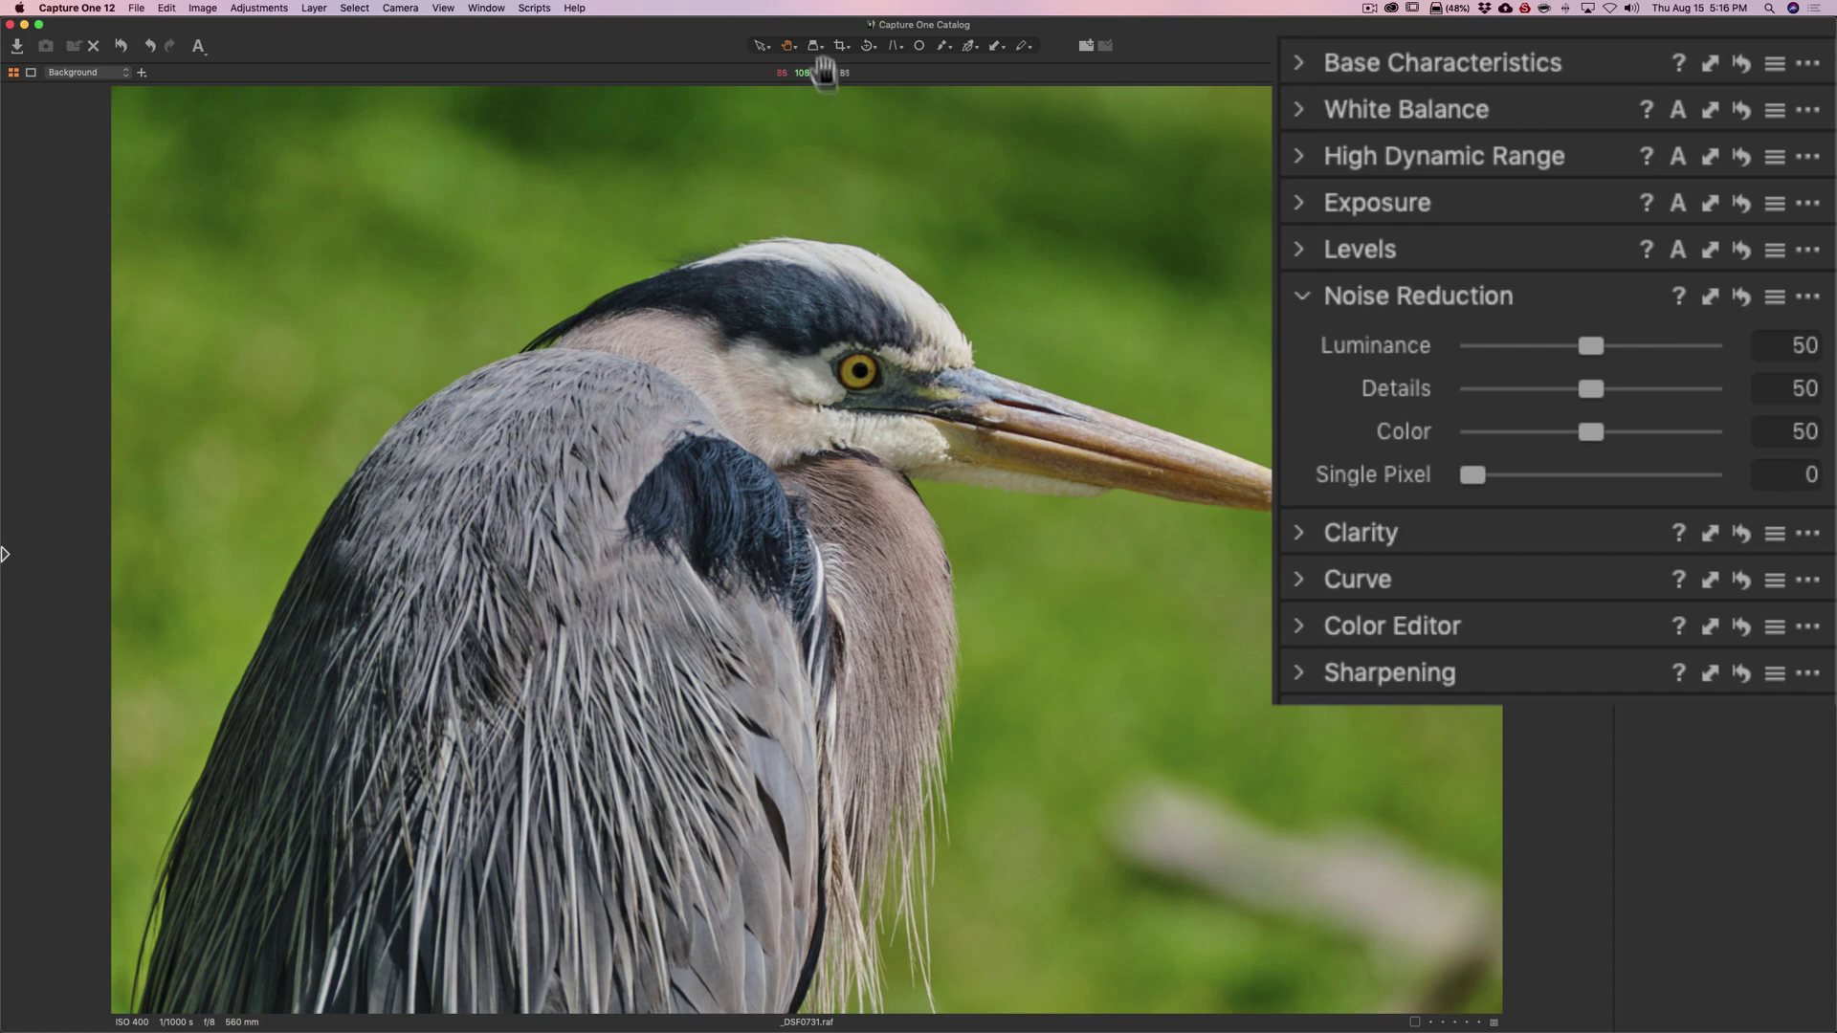
left_click(914, 278)
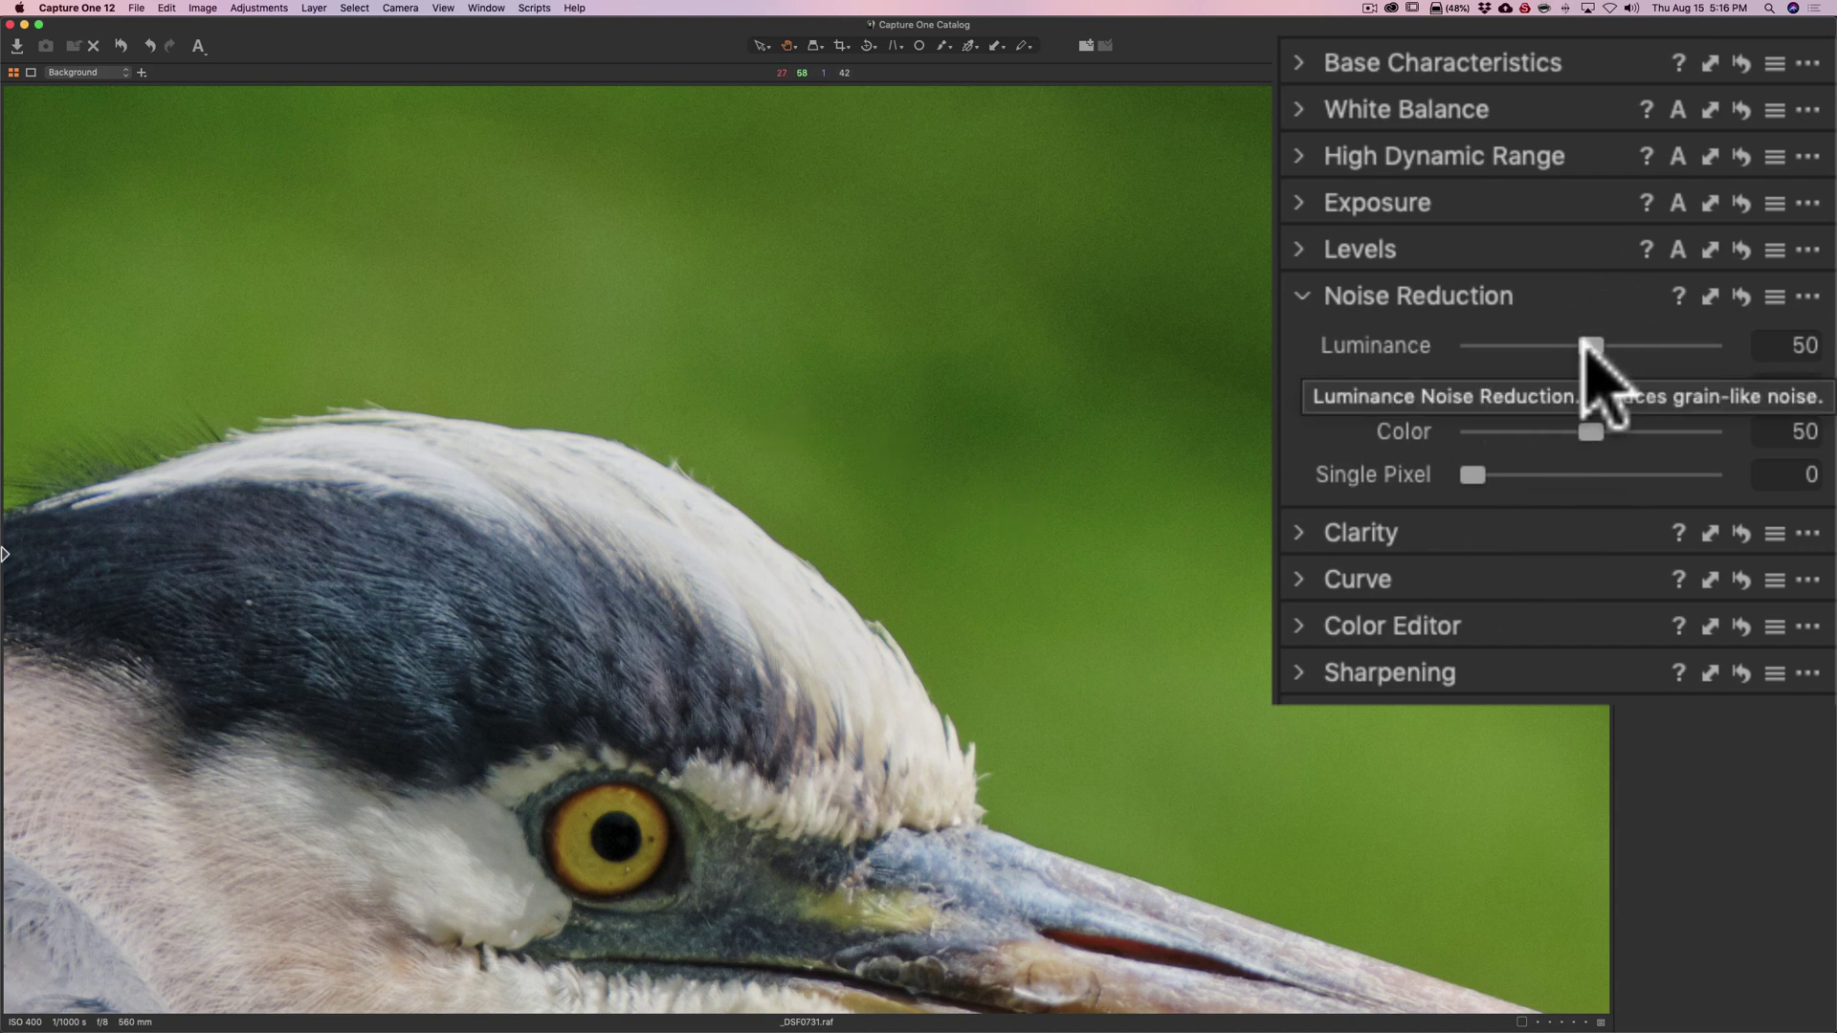
left_click(1588, 346)
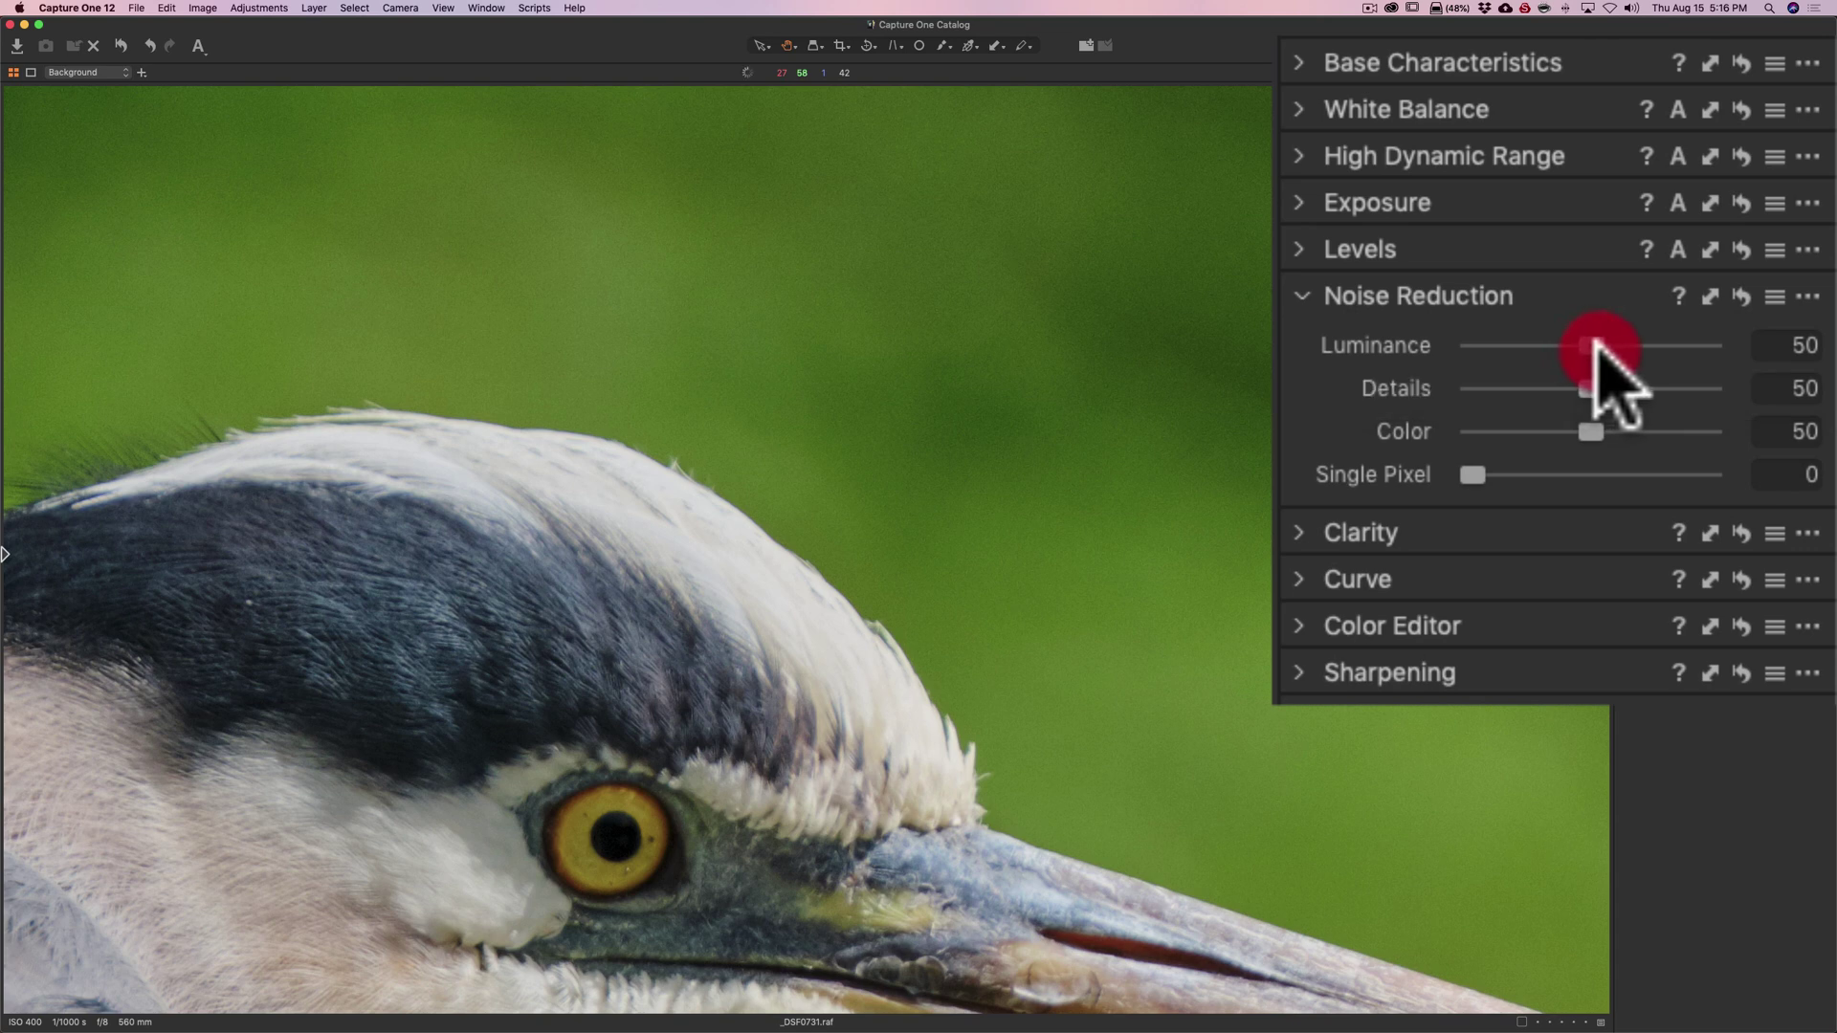
left_click_drag(1598, 345, 1635, 347)
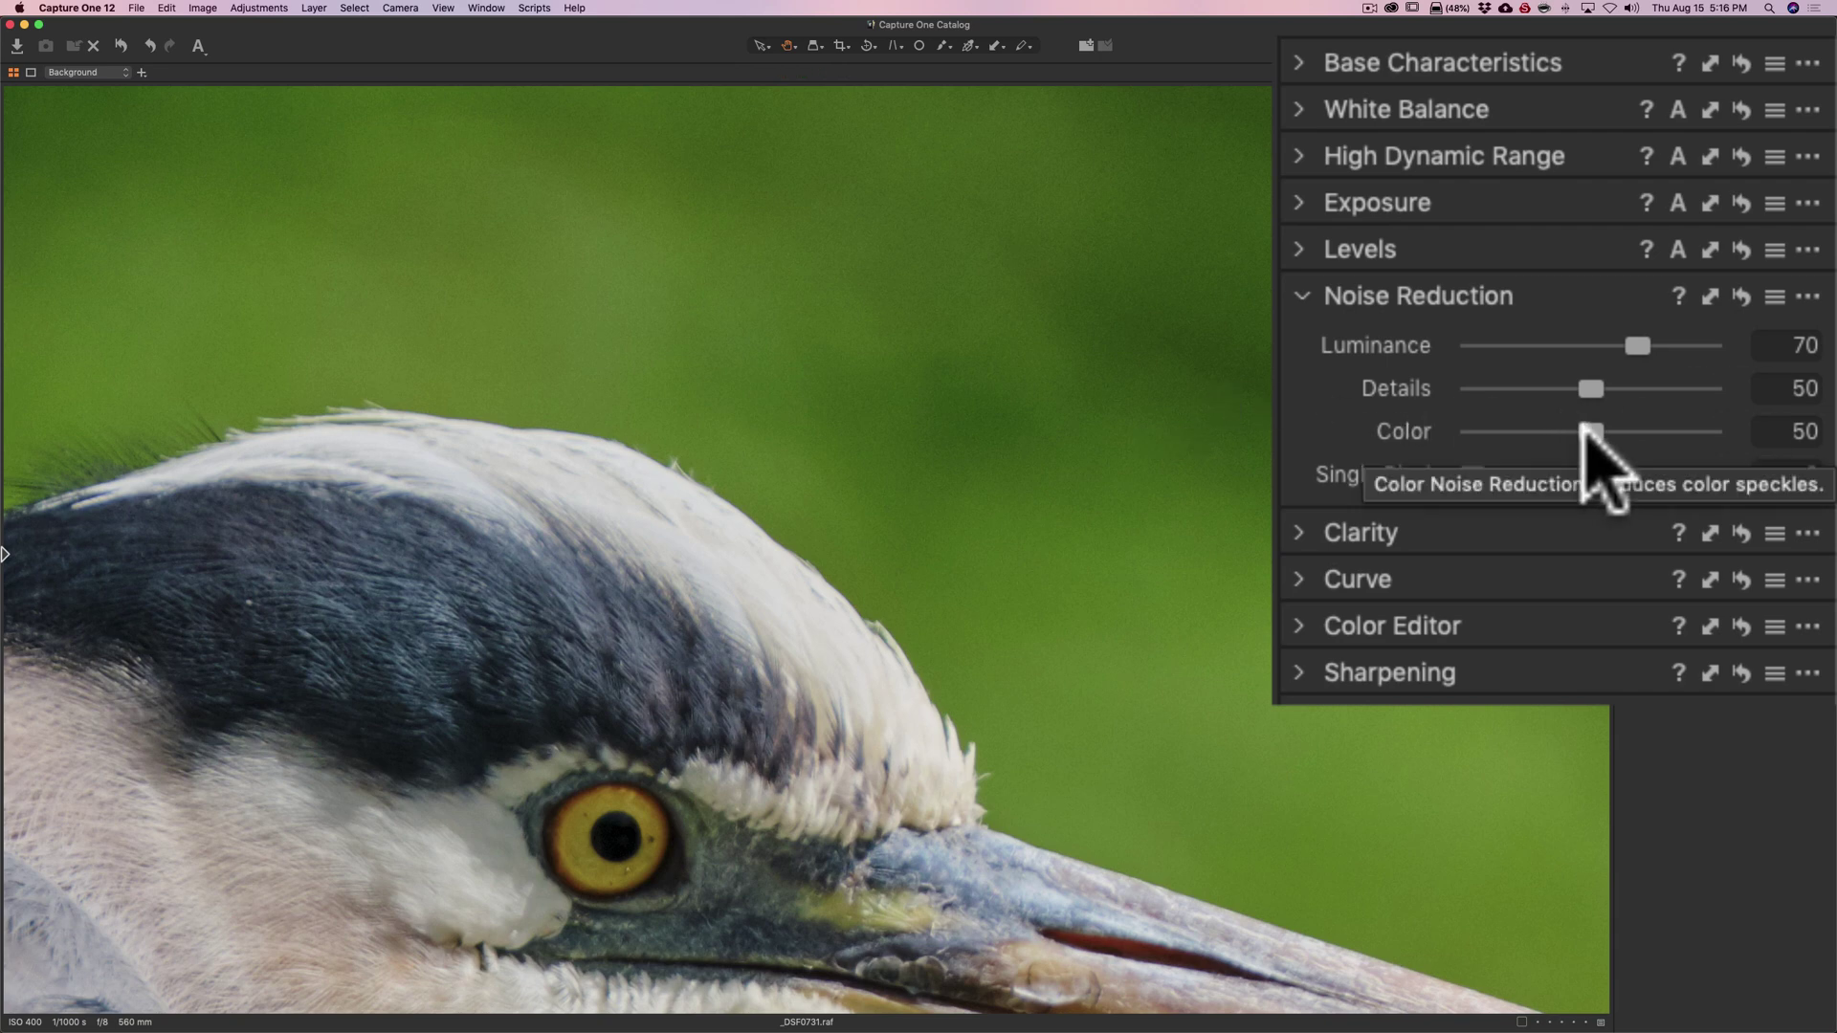
left_click_drag(1583, 424, 1619, 427)
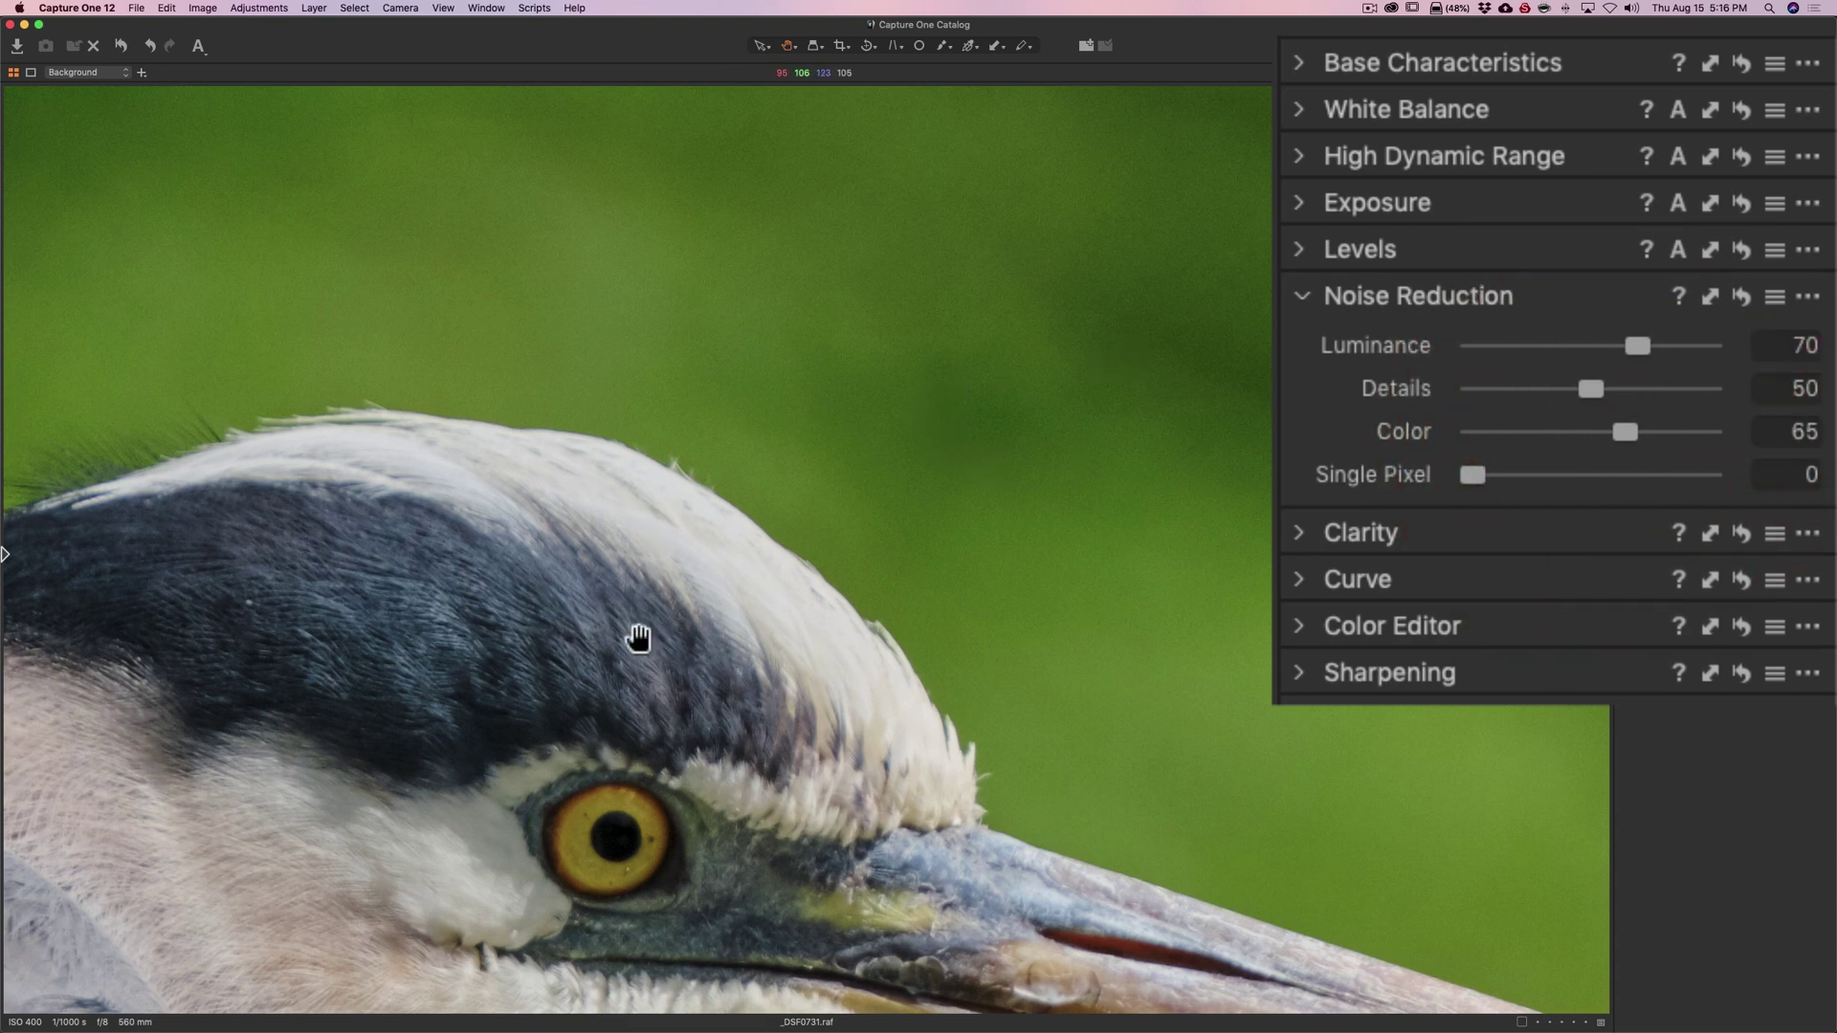
left_click_drag(635, 640, 707, 524)
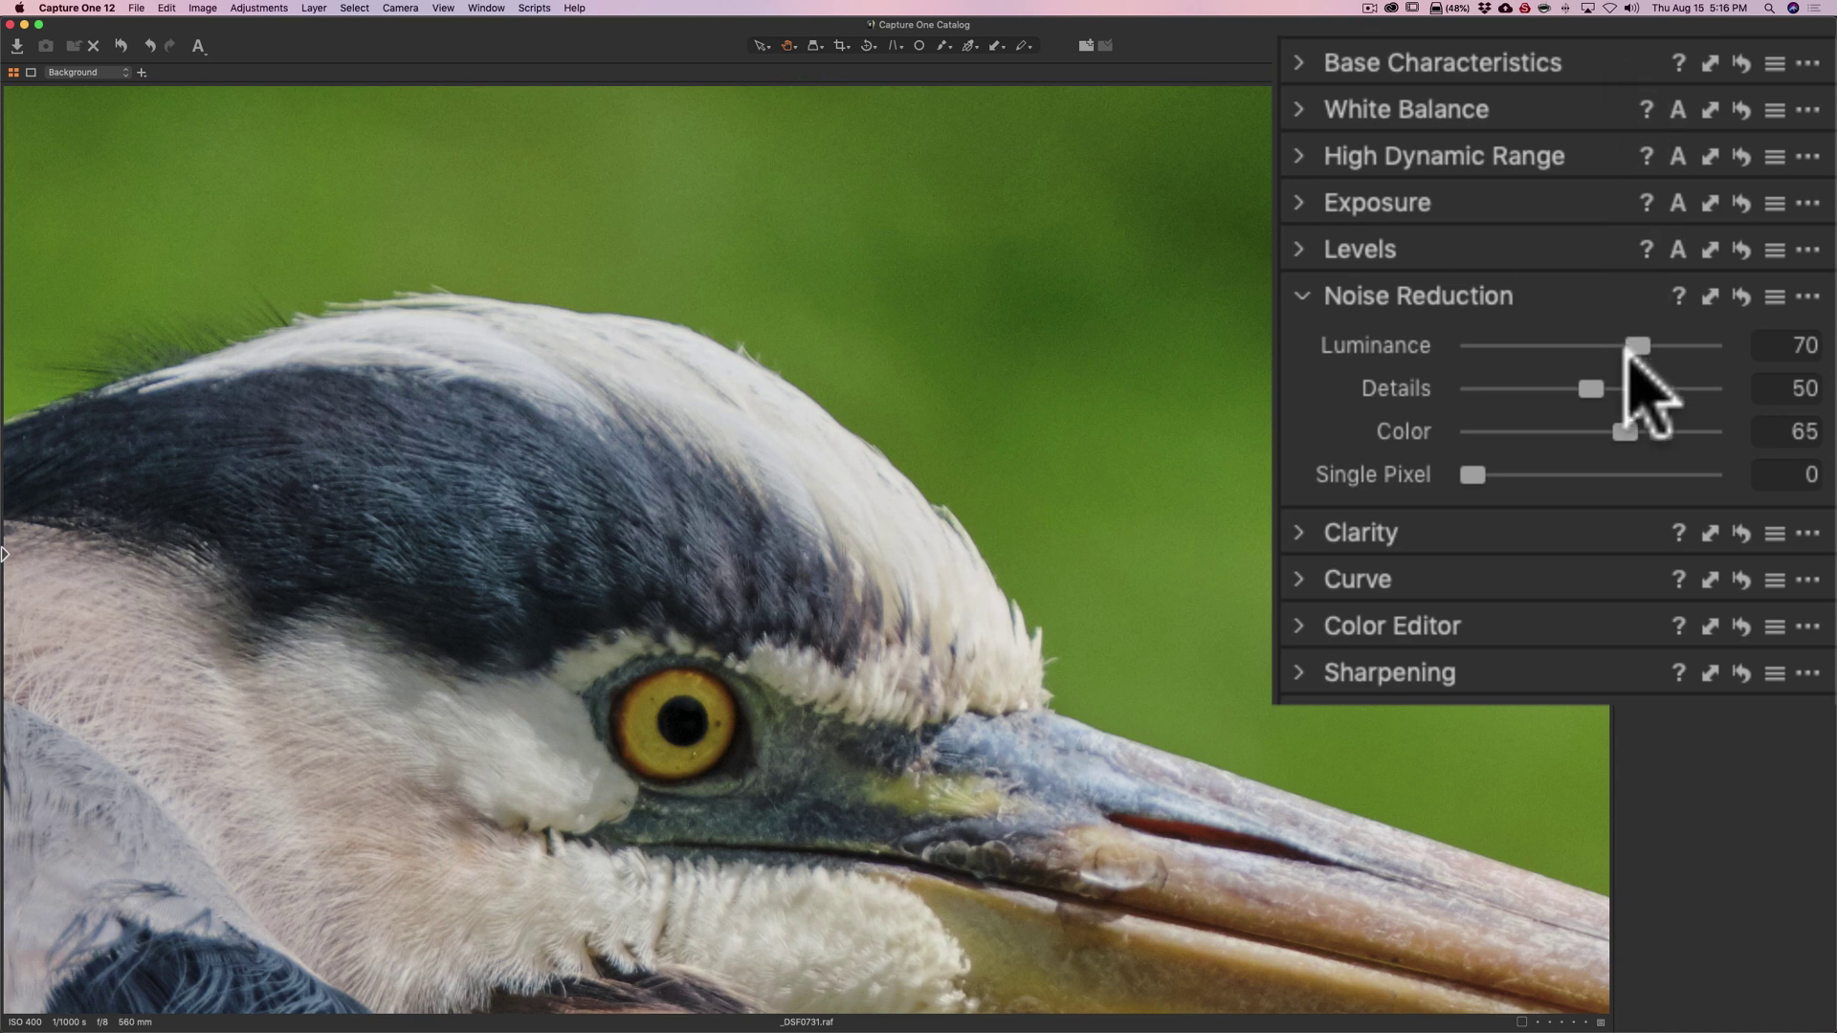
left_click_drag(1629, 345, 1642, 331)
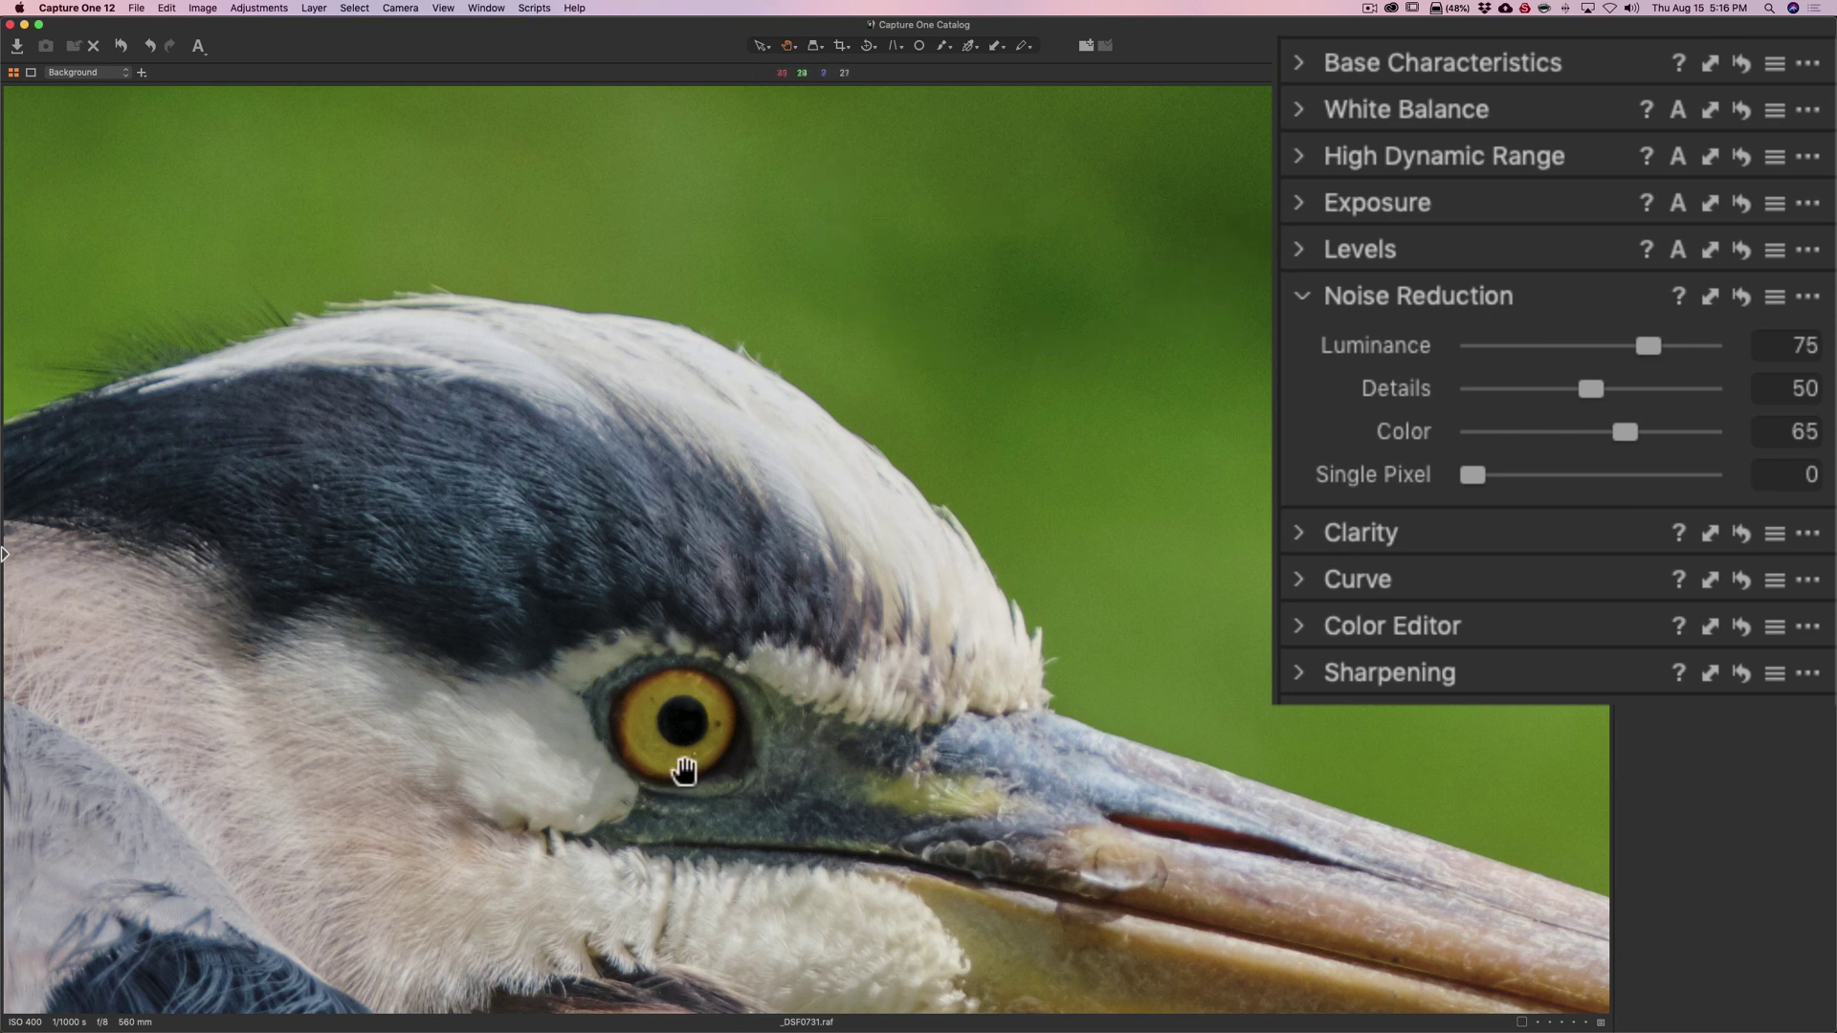
left_click_drag(944, 840, 927, 533)
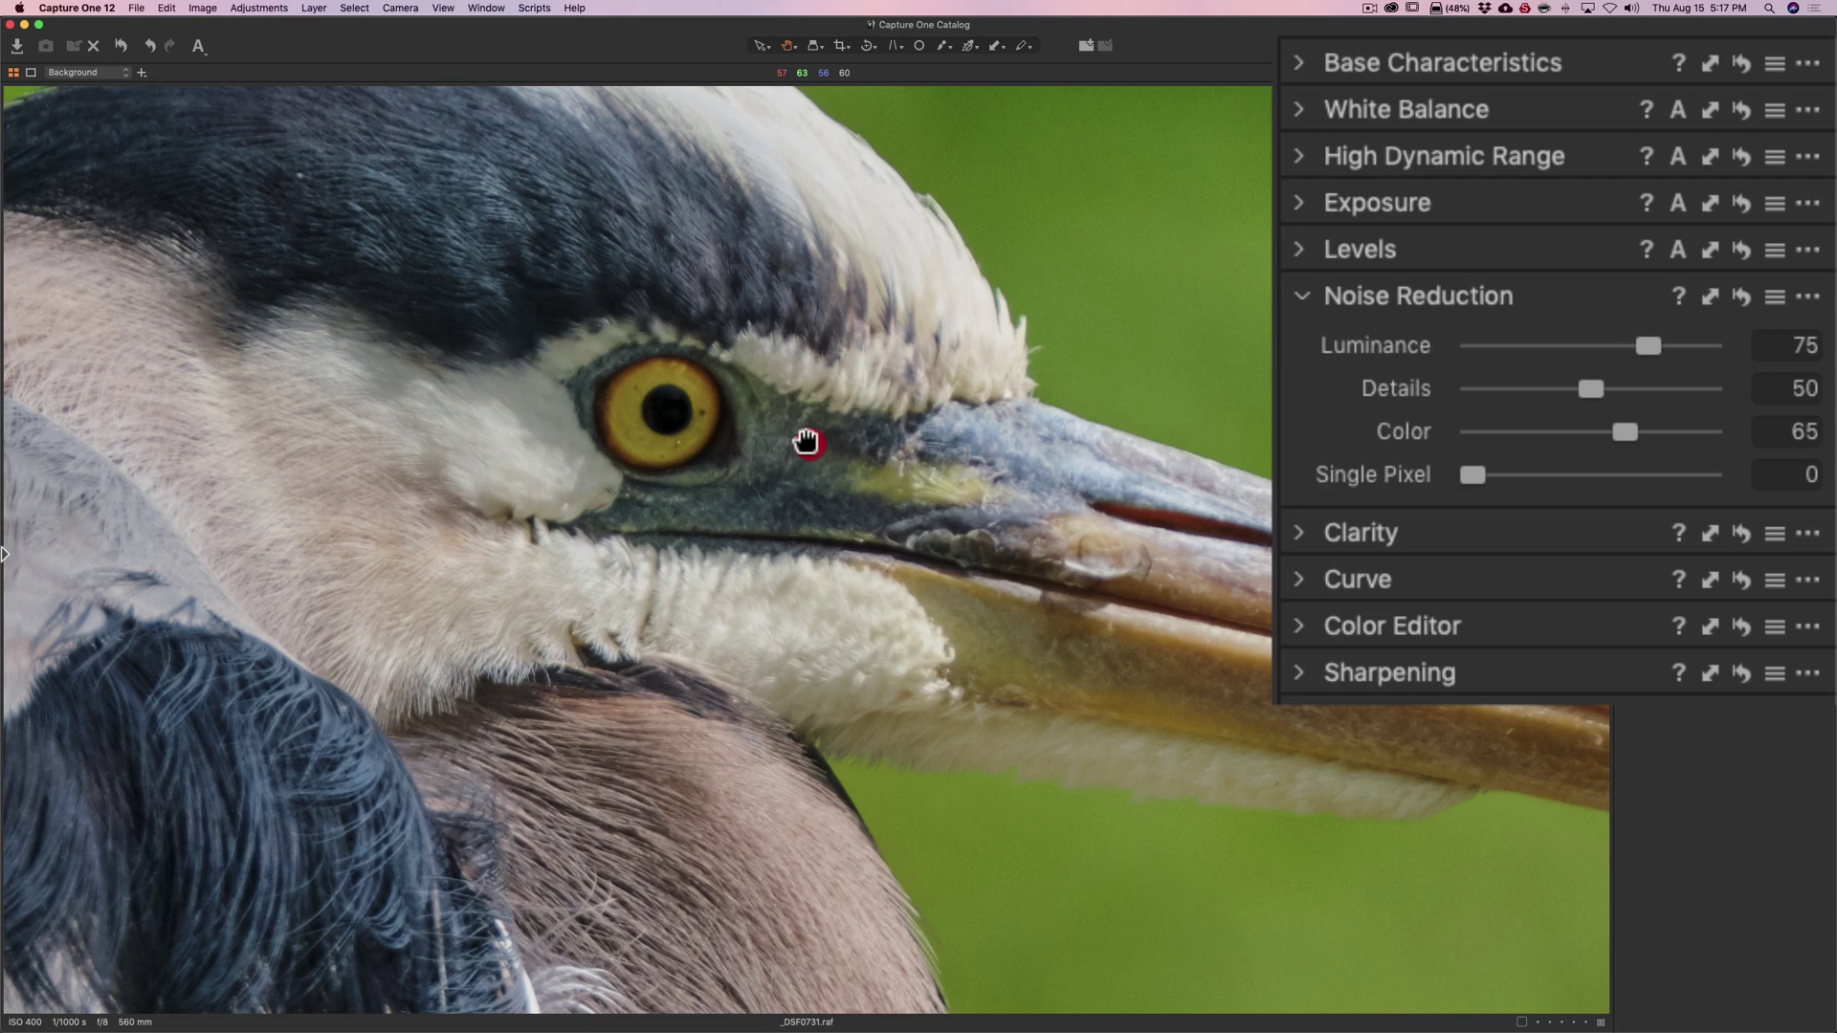
double_click(806, 442)
Set Natural Clarity to 11 and raise Structure, checking the eye at 100%.
left_click(1303, 297)
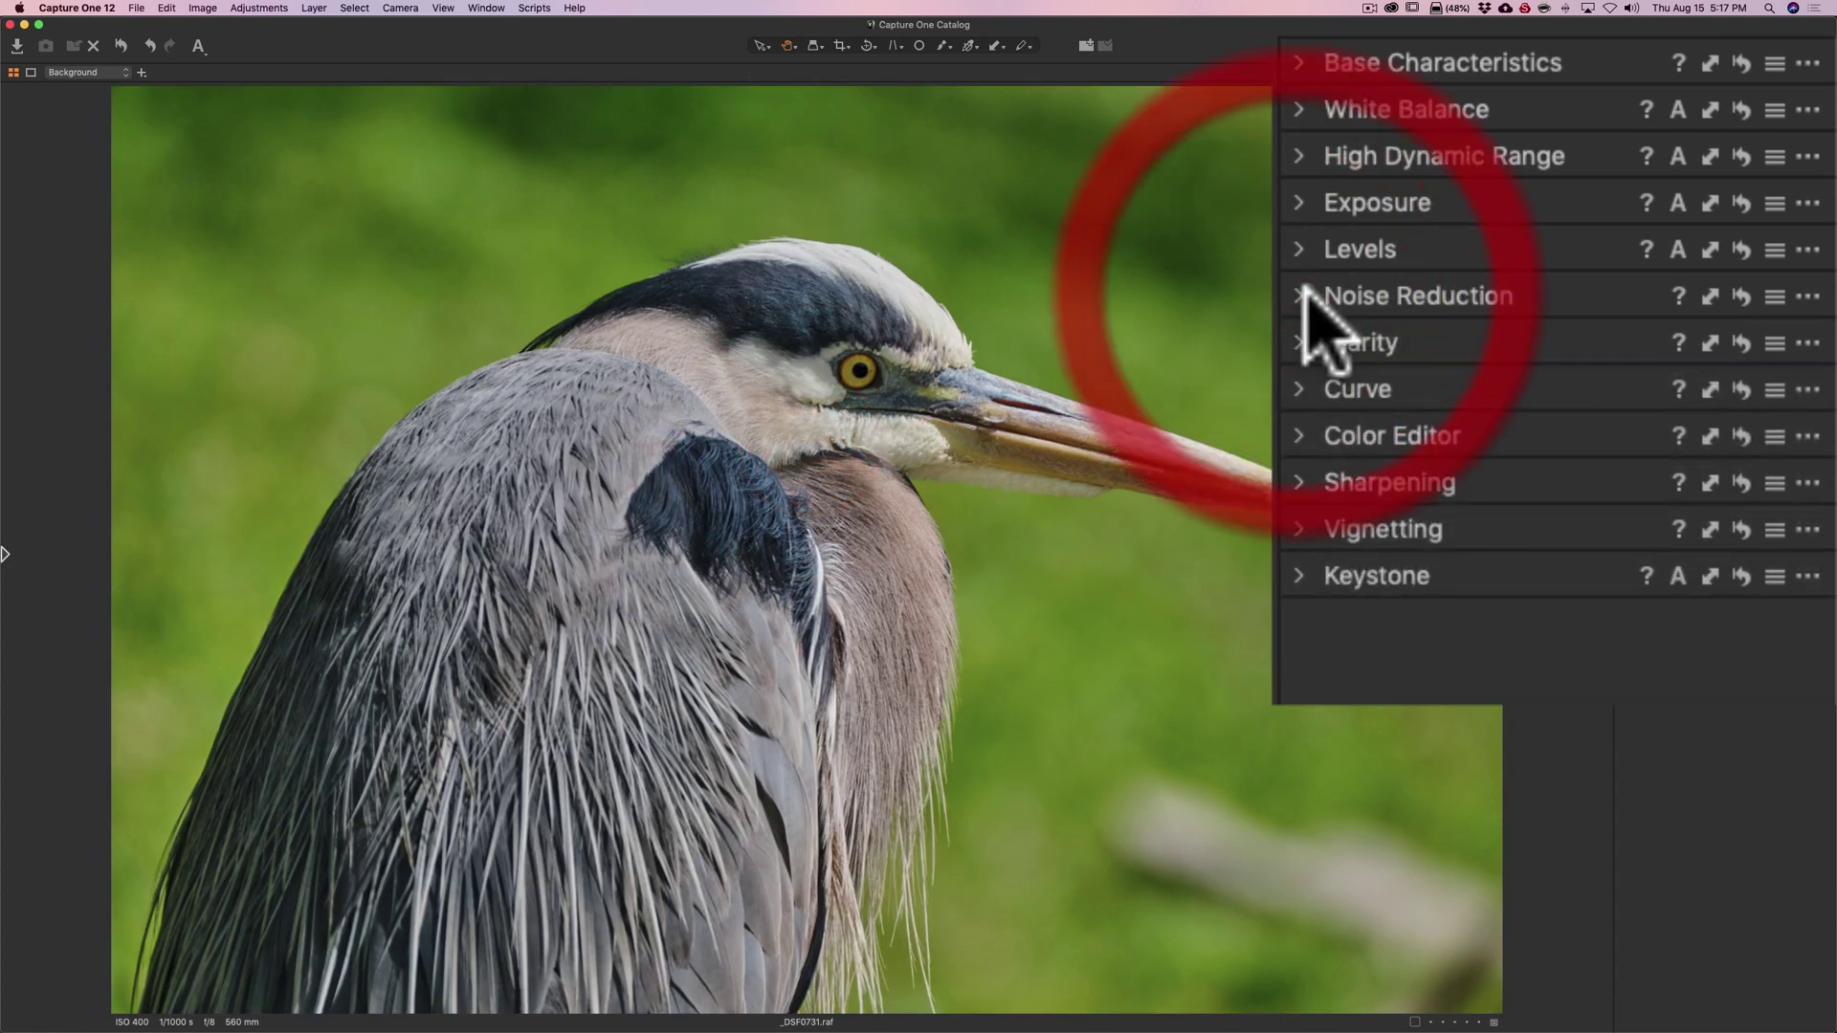
left_click(1304, 342)
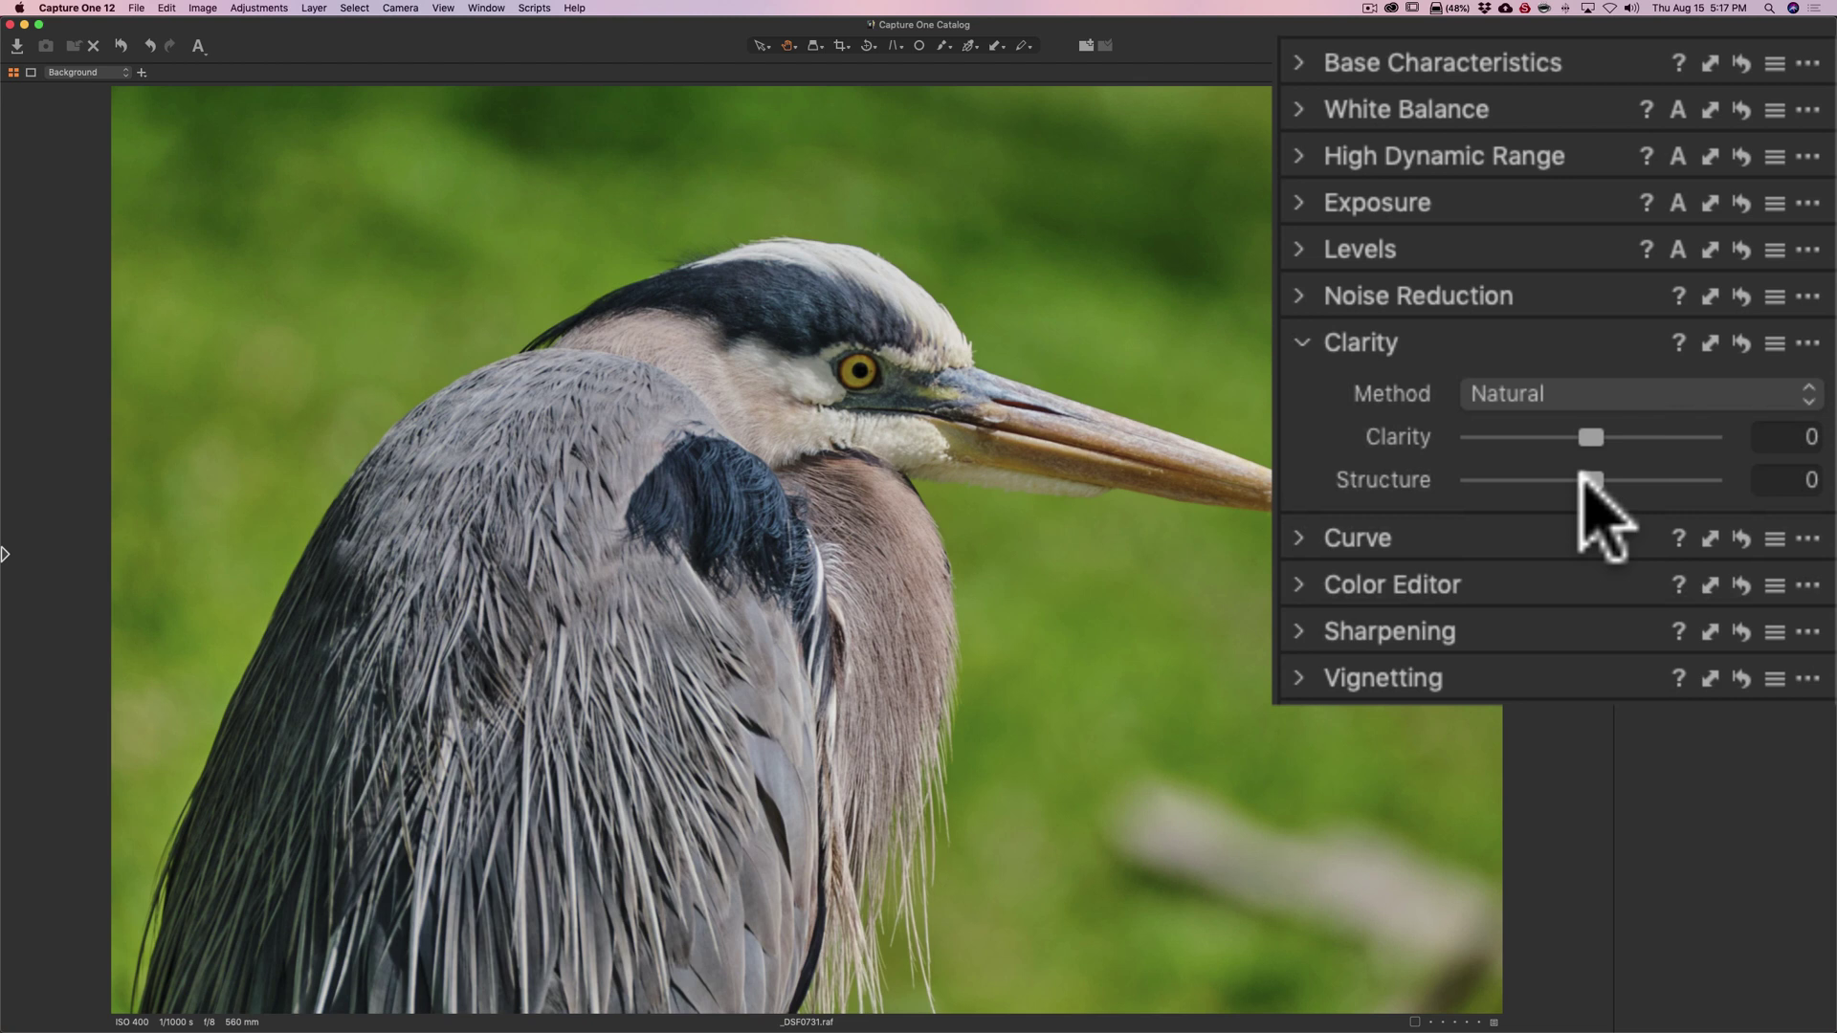
left_click(856, 371)
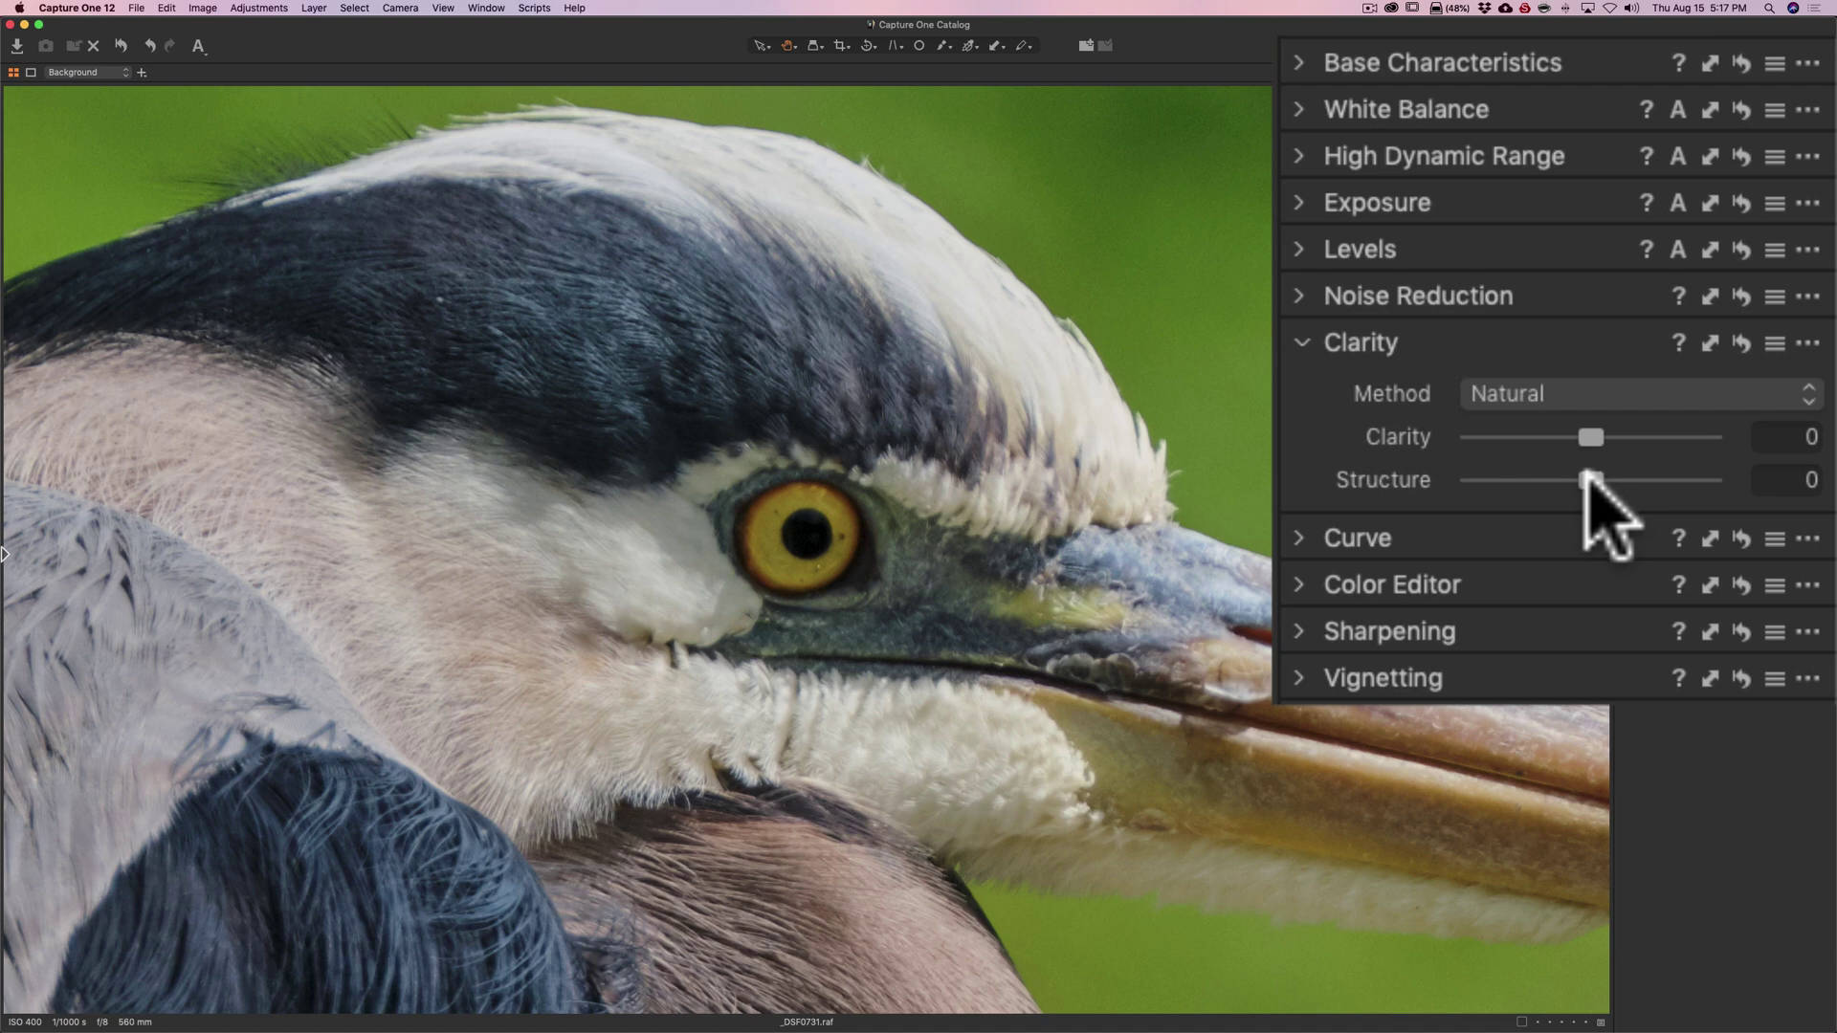
left_click_drag(1588, 480, 1653, 484)
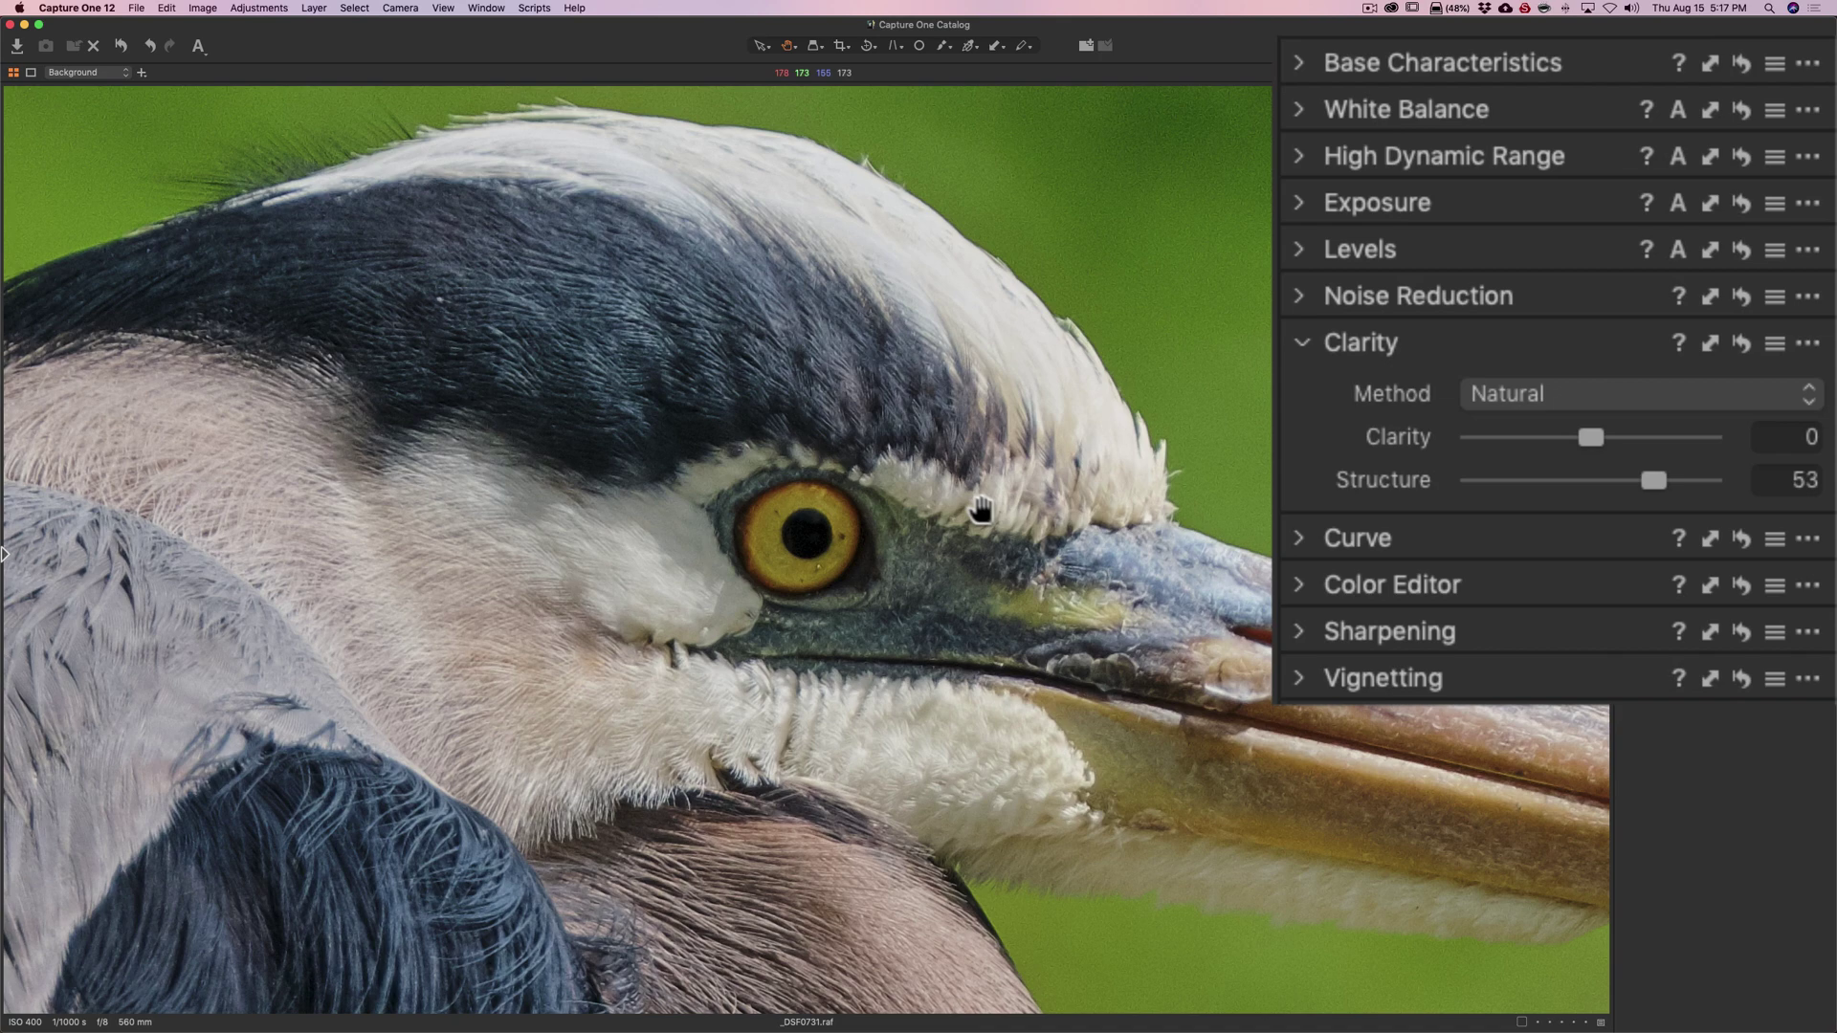
left_click(859, 418)
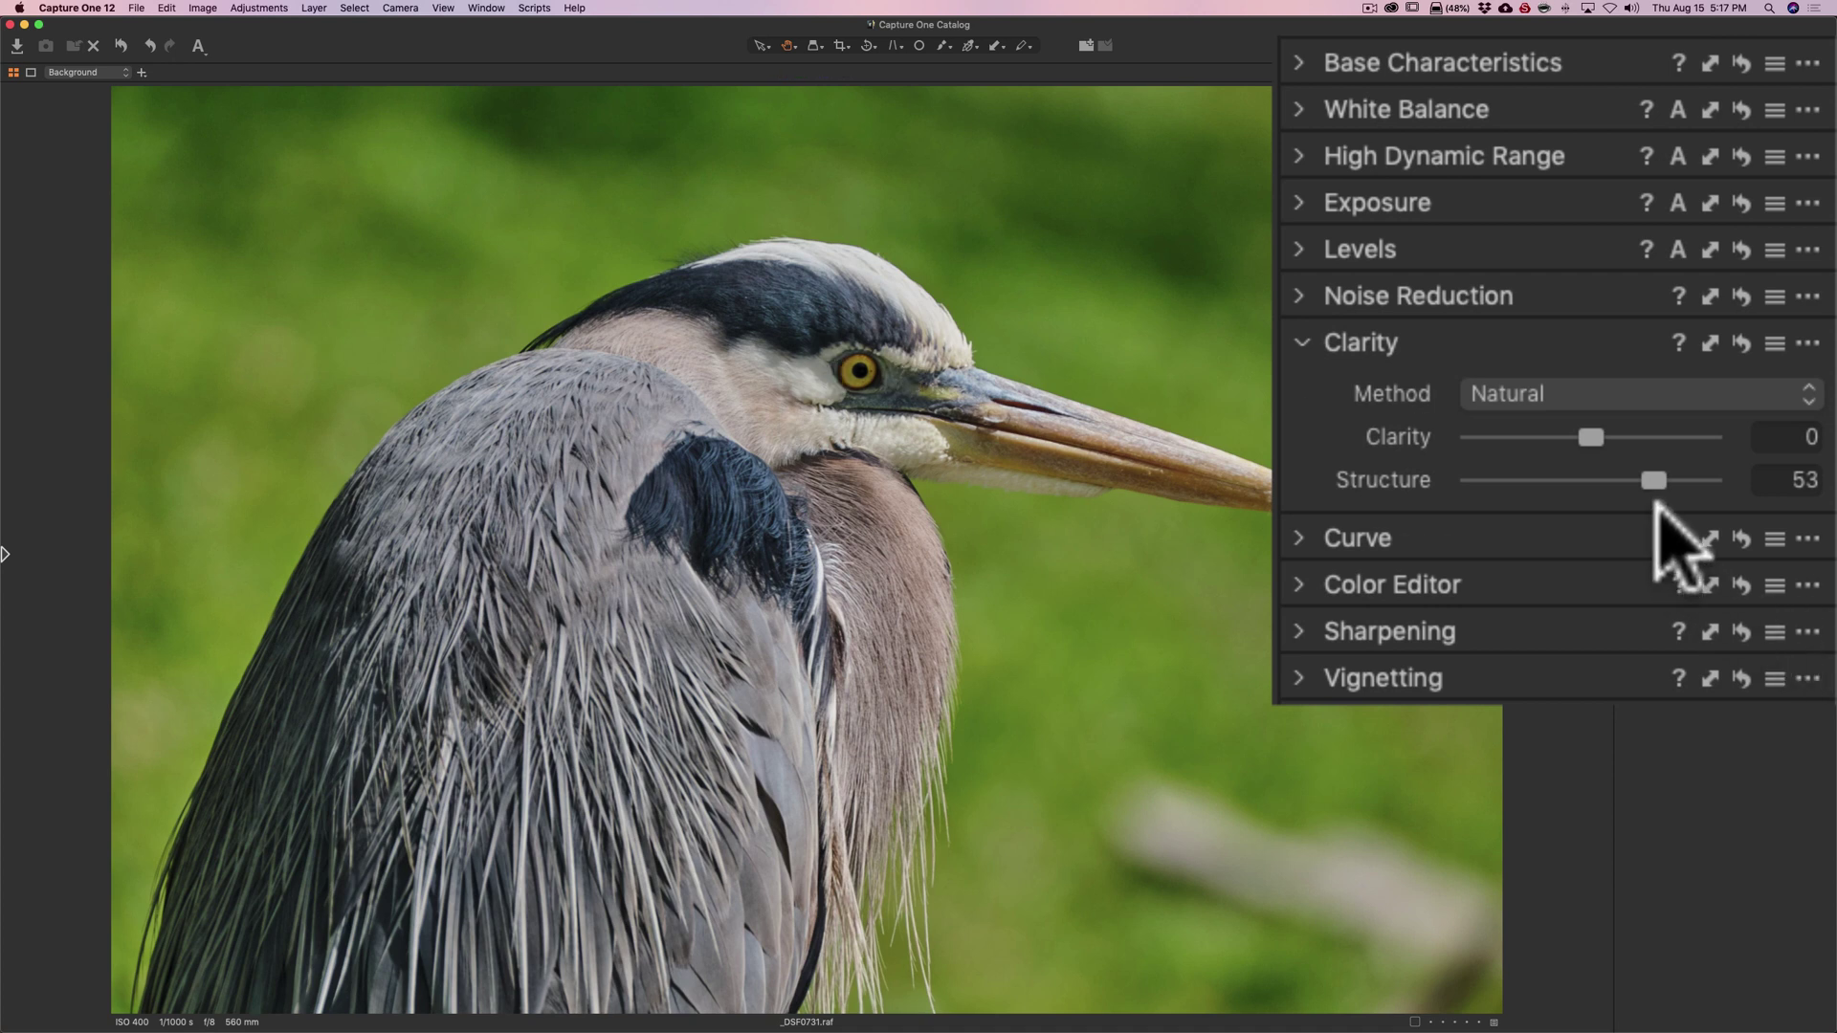
left_click_drag(1657, 476, 1641, 480)
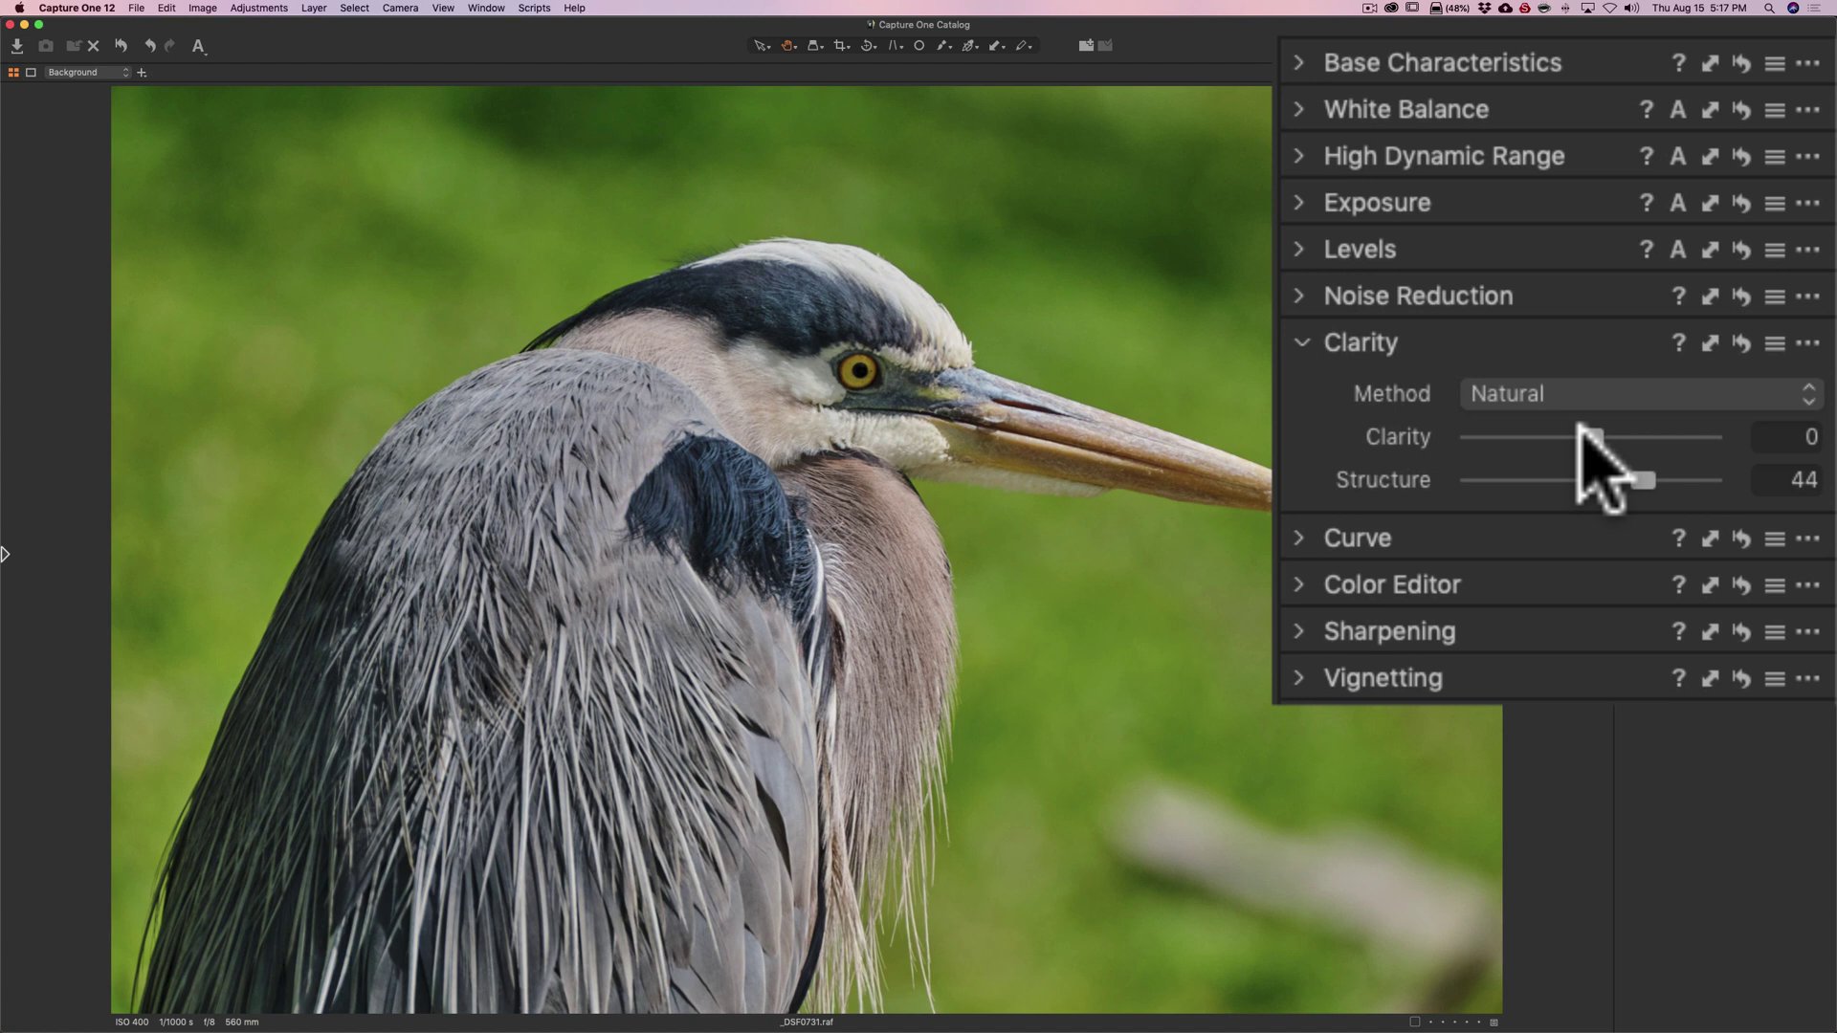
left_click_drag(1588, 436, 1603, 436)
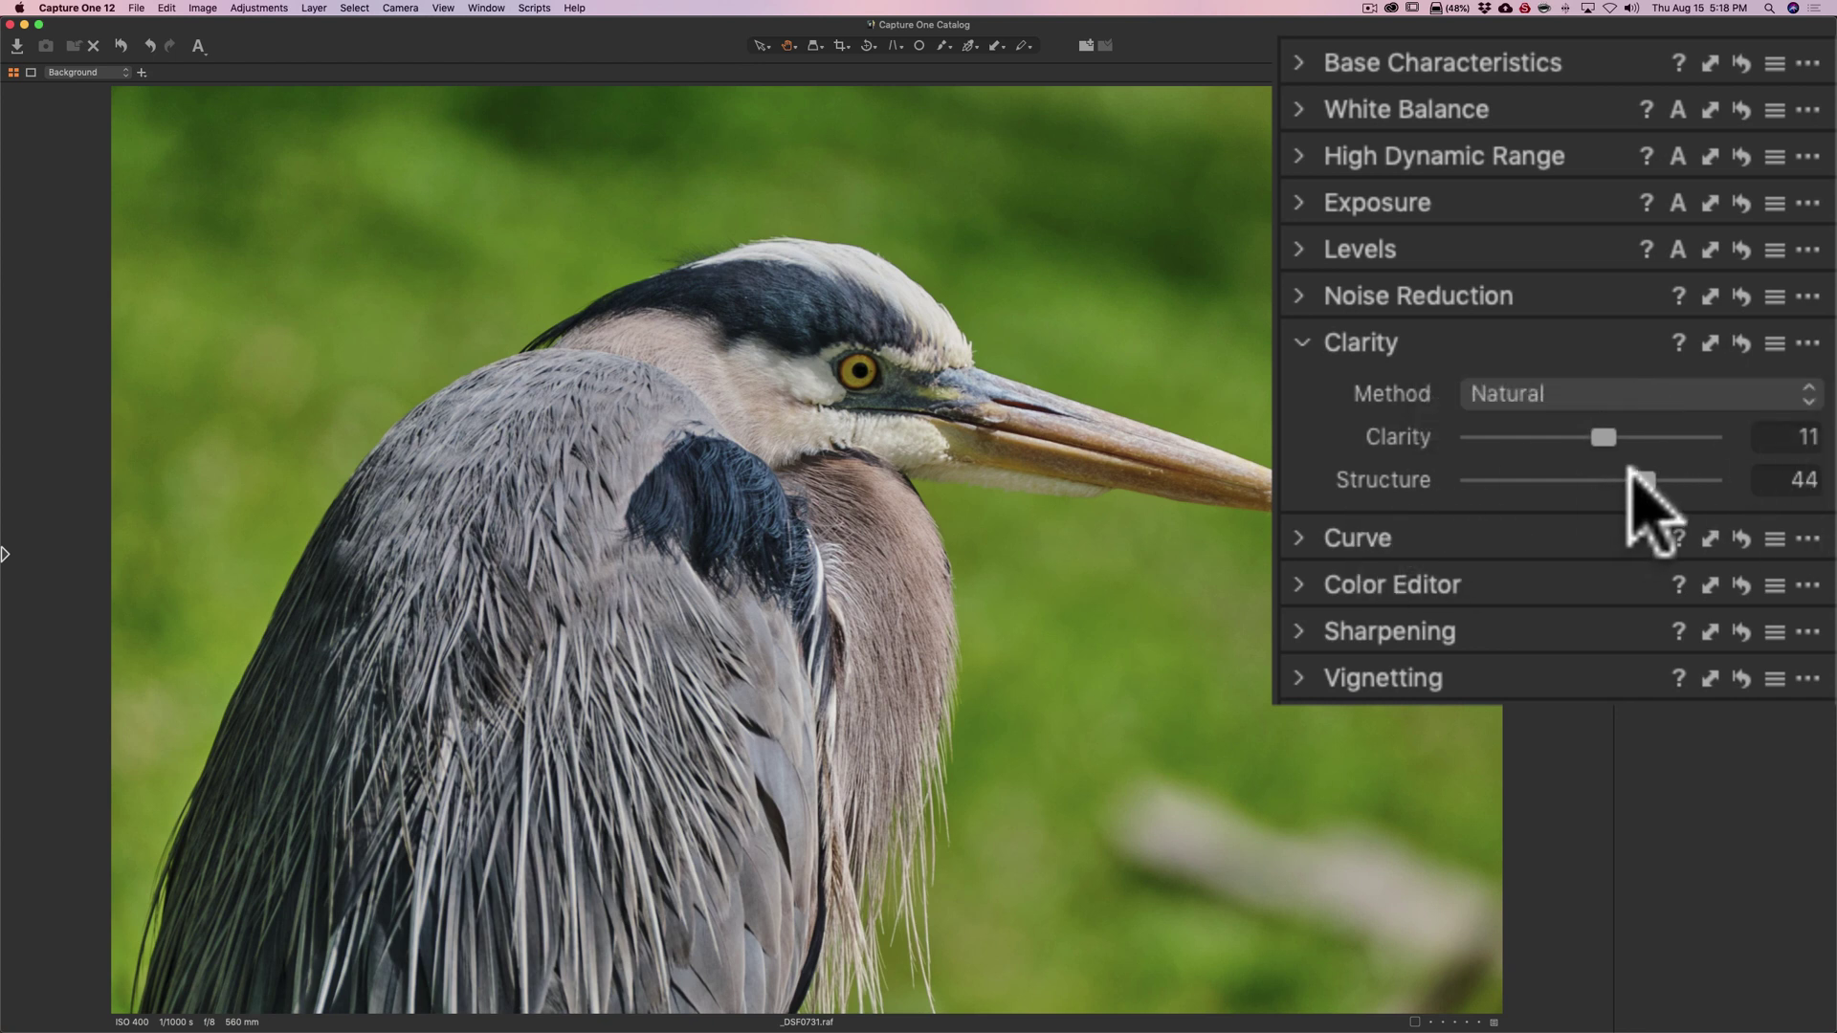
left_click_drag(1628, 469, 1636, 470)
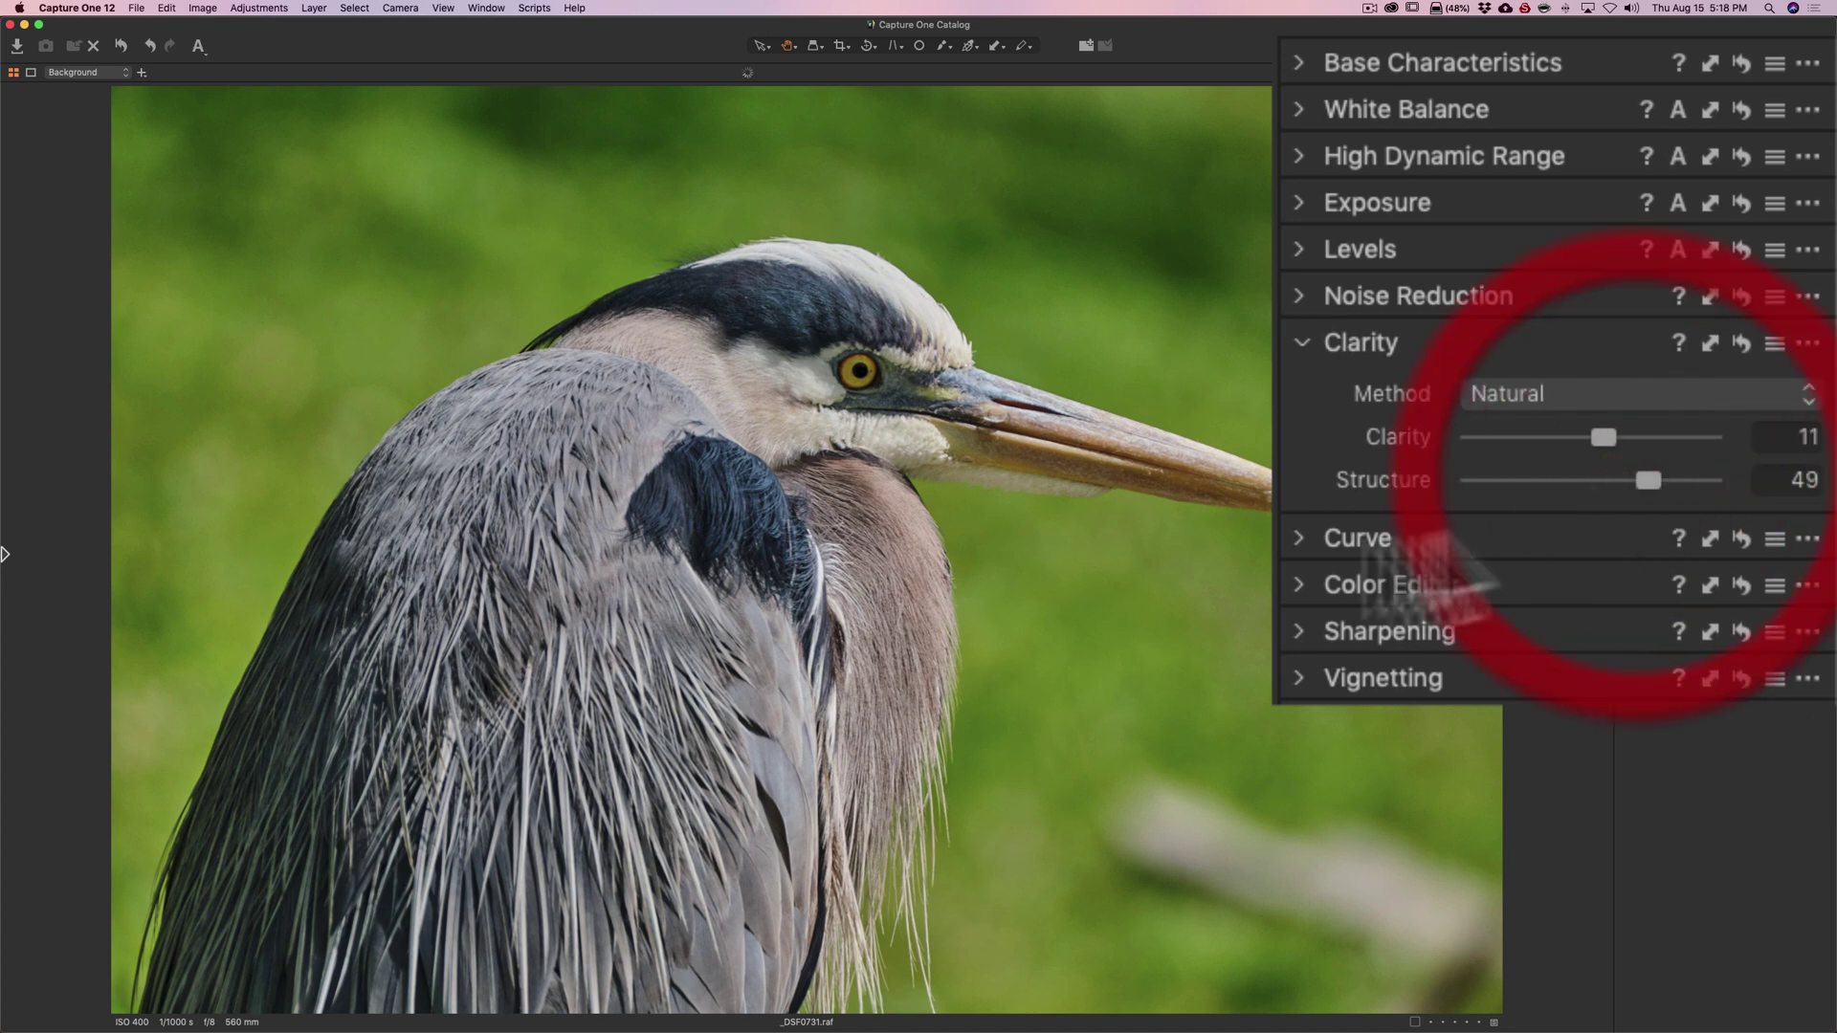
Inspect the neck and eye feathers at 100% and settle Structure at 46.
left_click(877, 532)
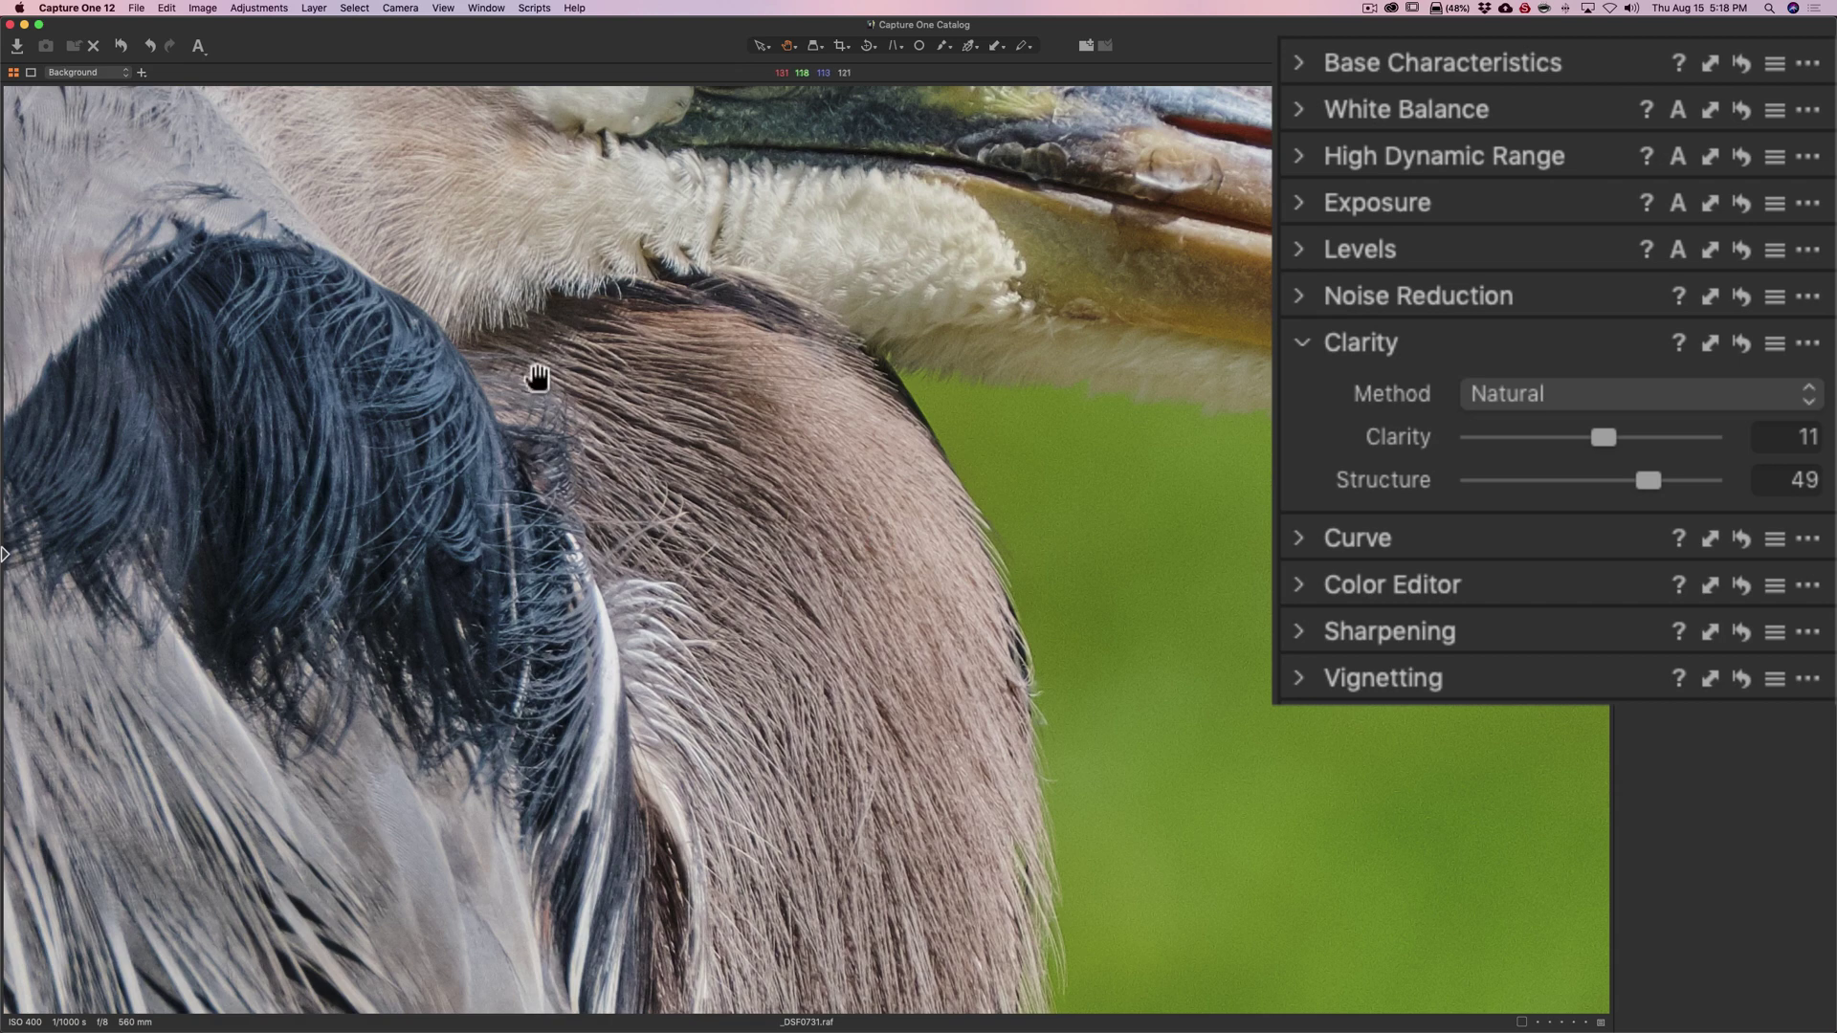
left_click_drag(607, 271, 656, 370)
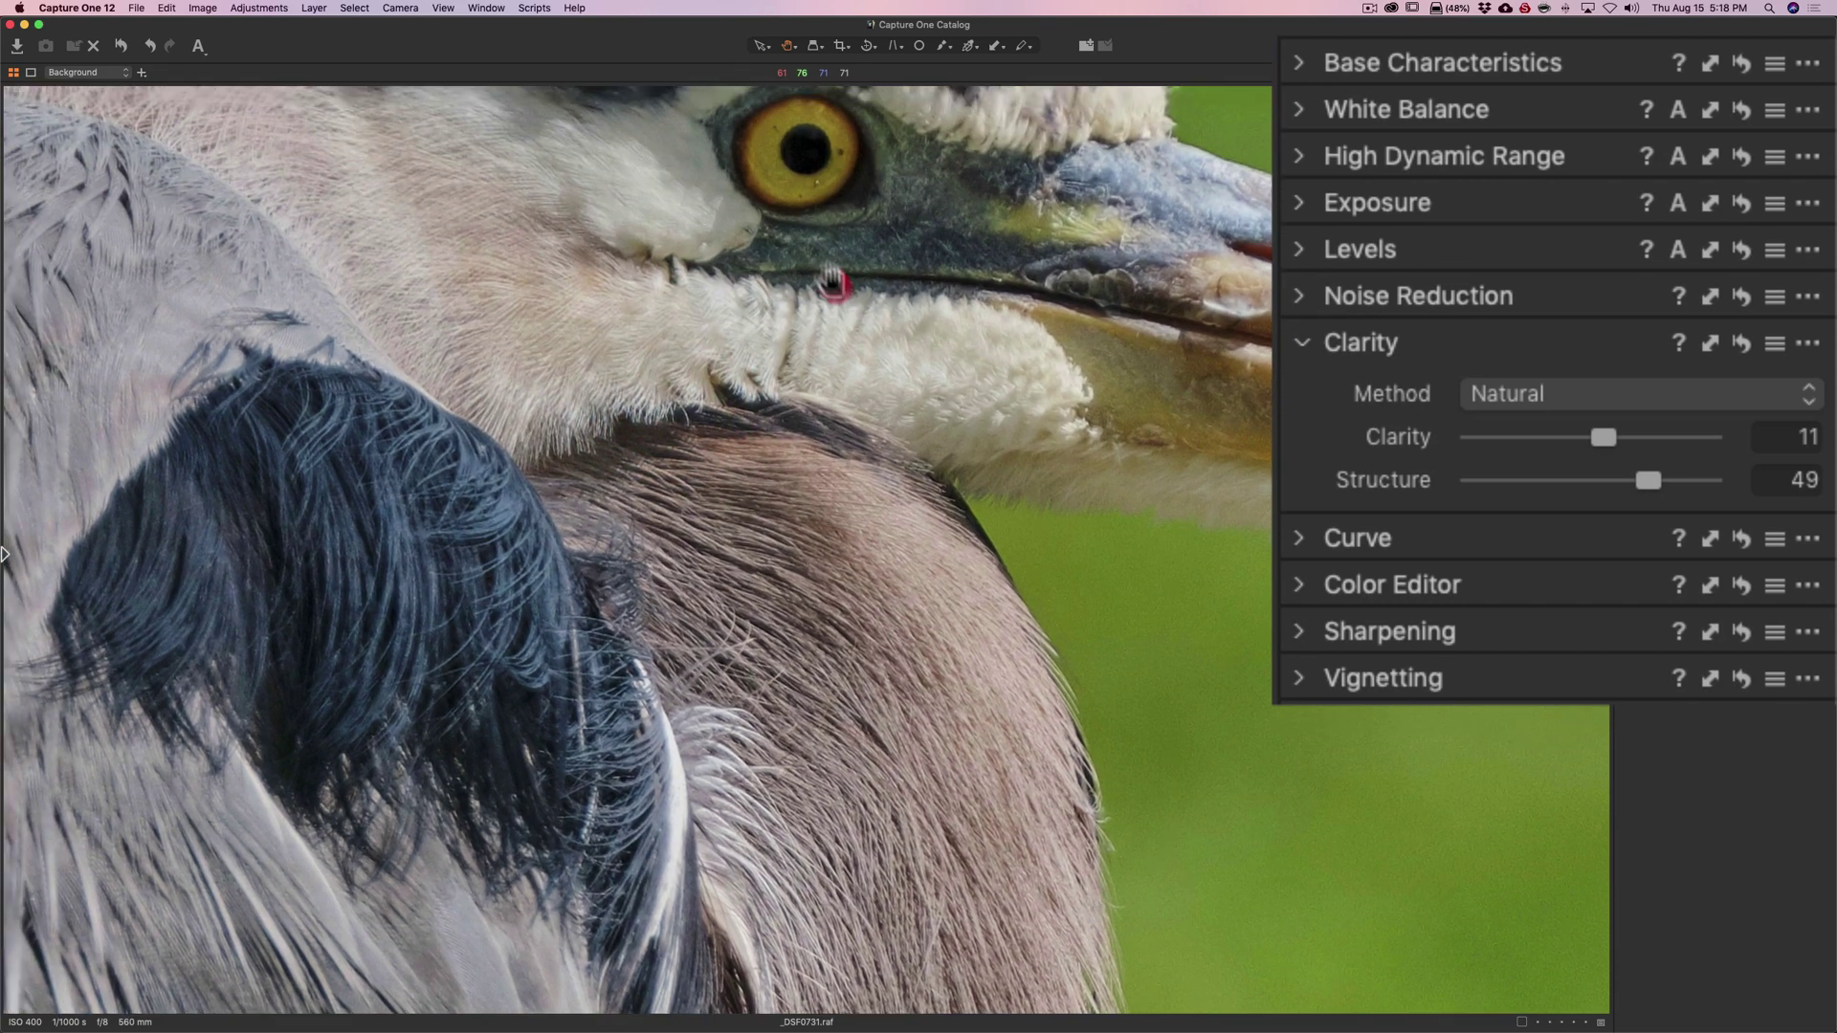
left_click_drag(833, 282, 849, 319)
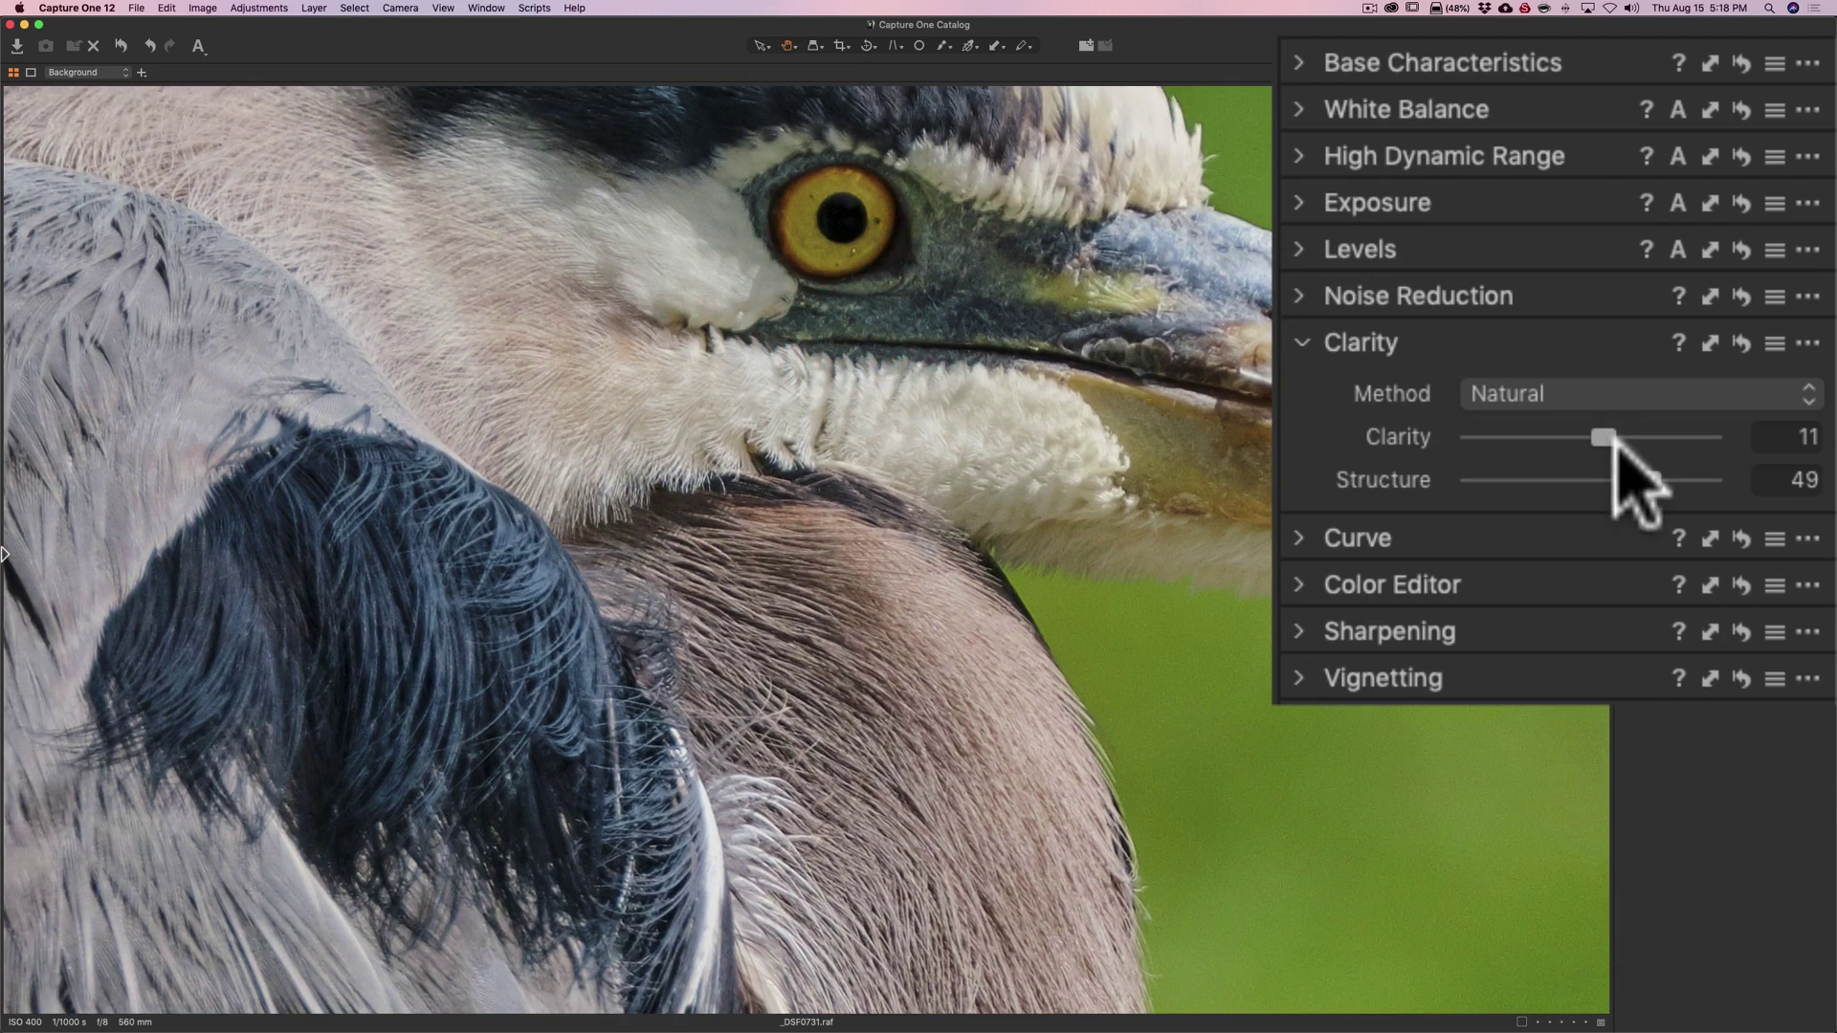
left_click_drag(1642, 477, 1639, 475)
left_click(794, 418)
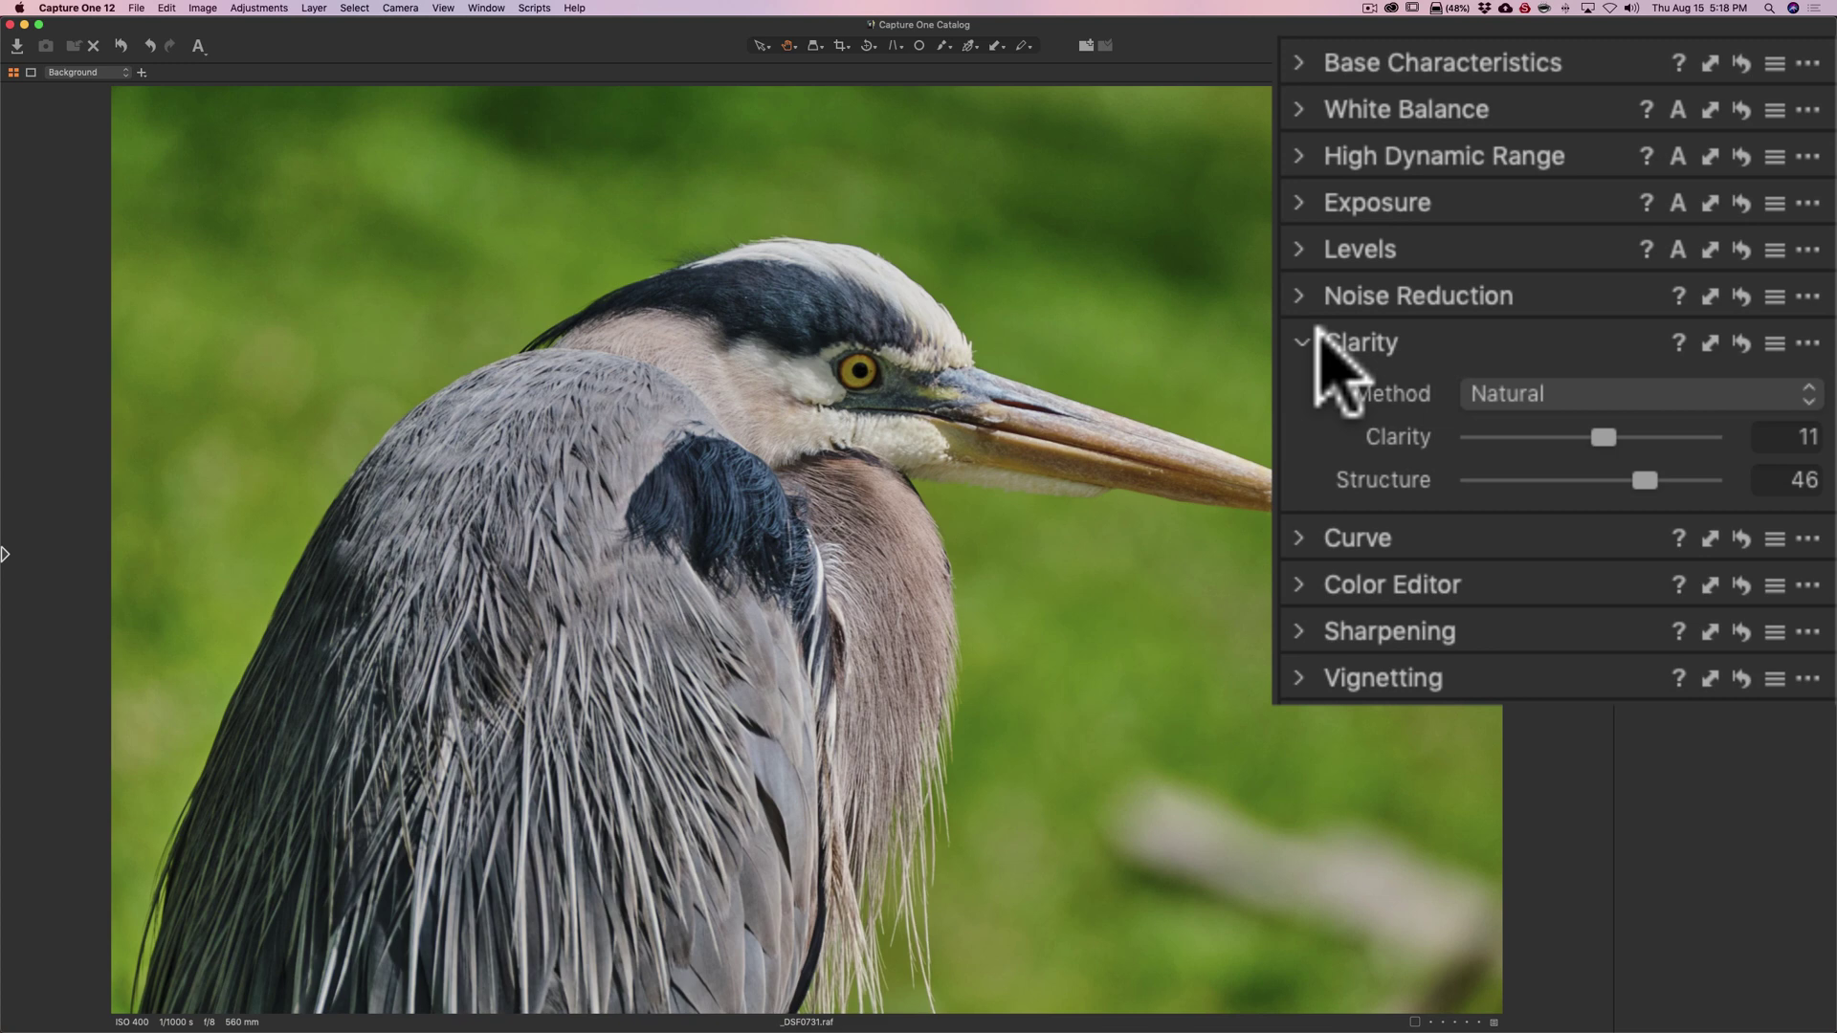
Collapse Clarity and glance at the Color Editor before closing it again.
left_click(1320, 342)
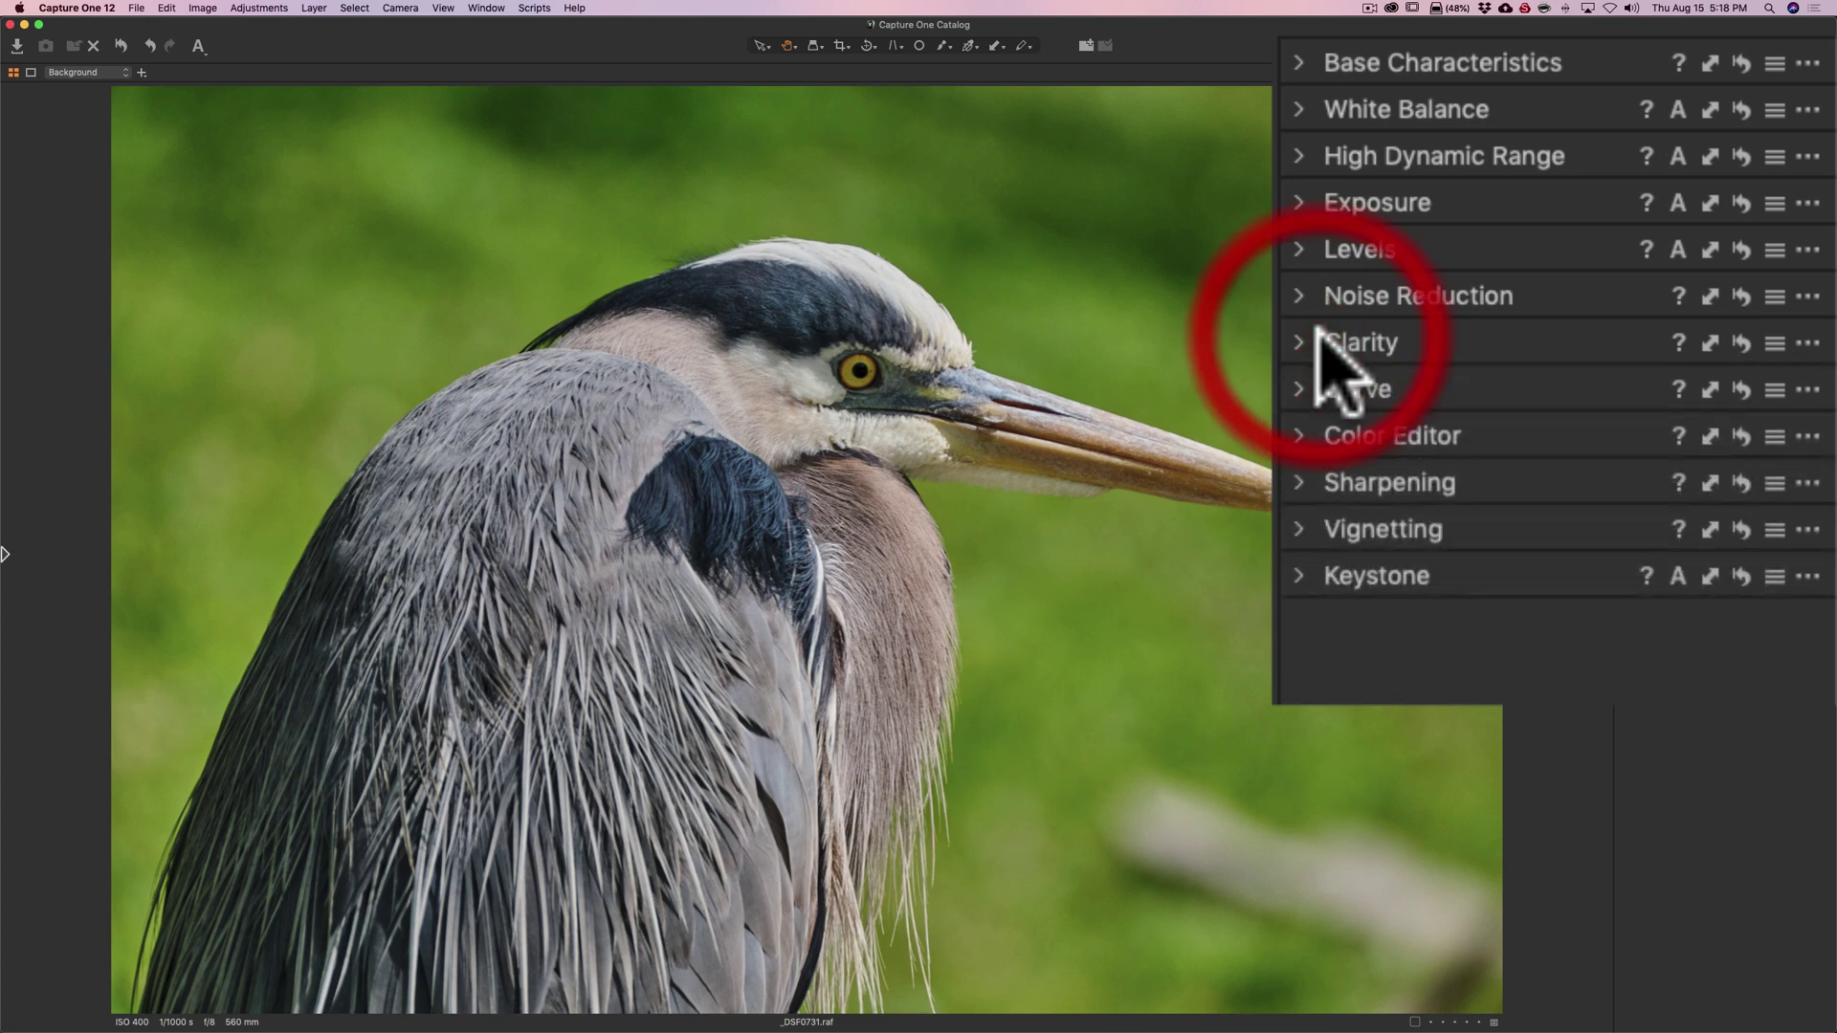
left_click(1294, 433)
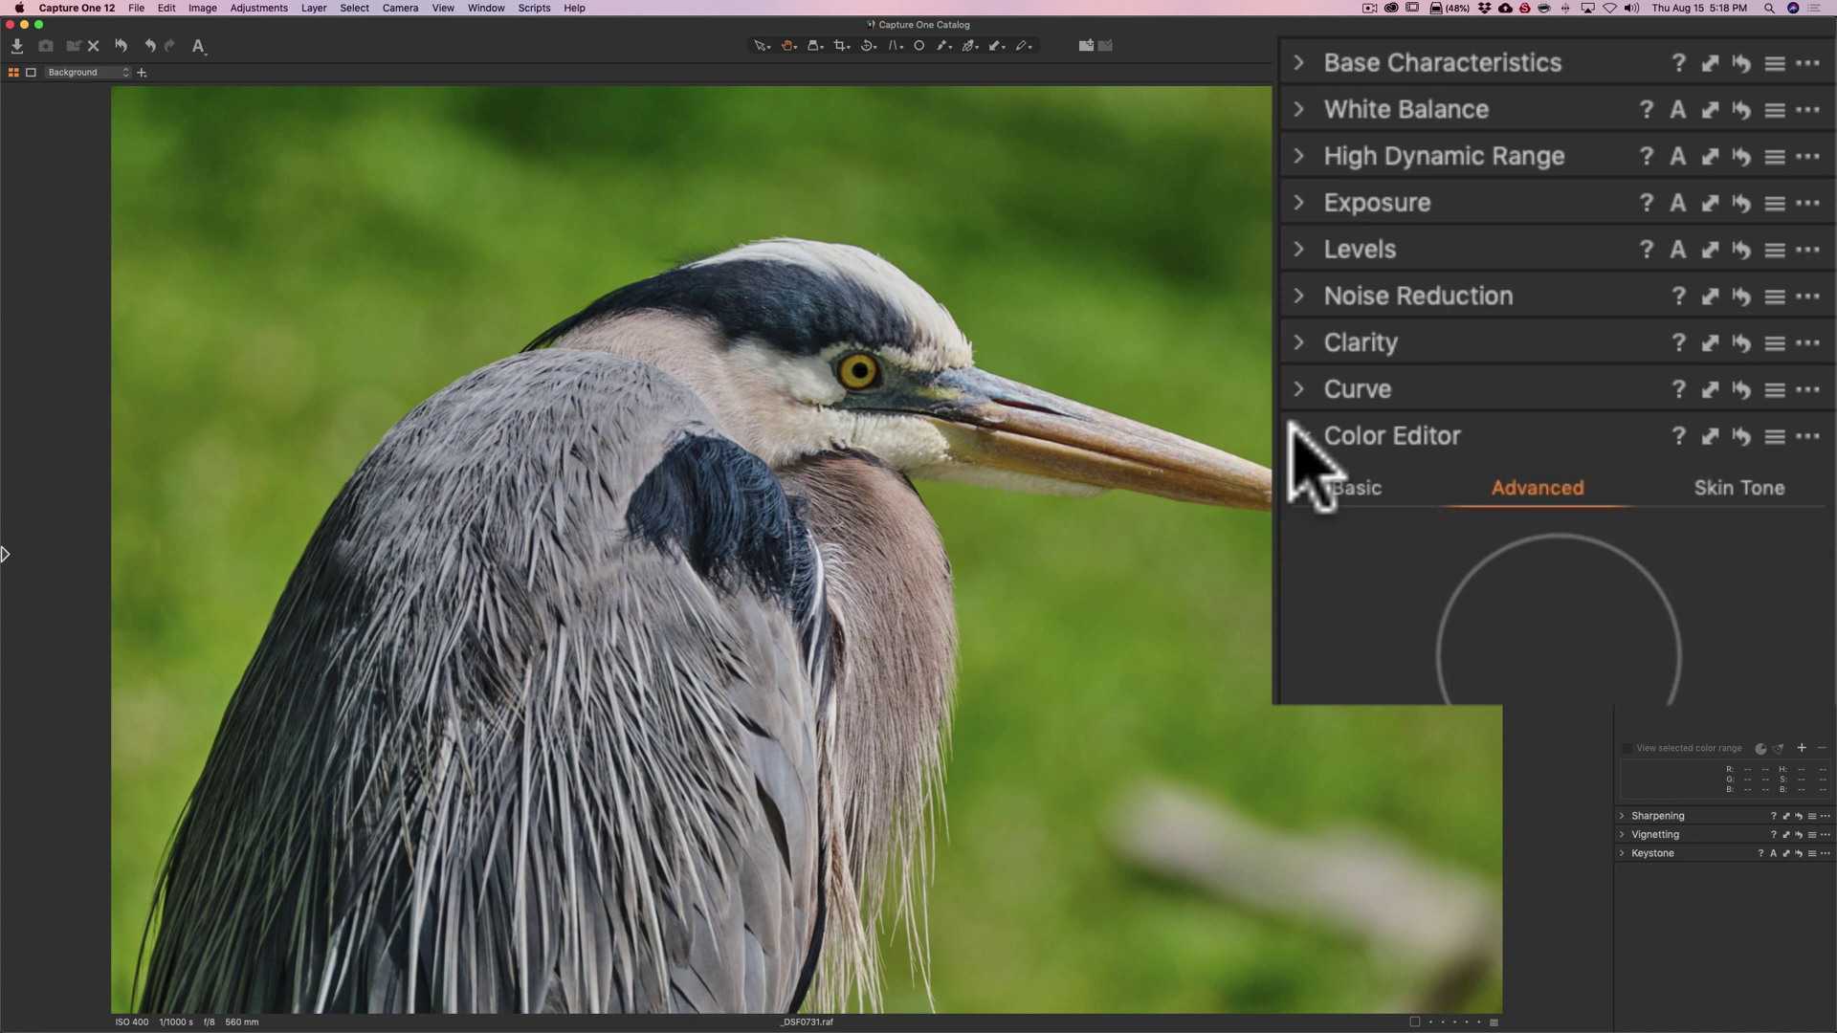
left_click(1296, 432)
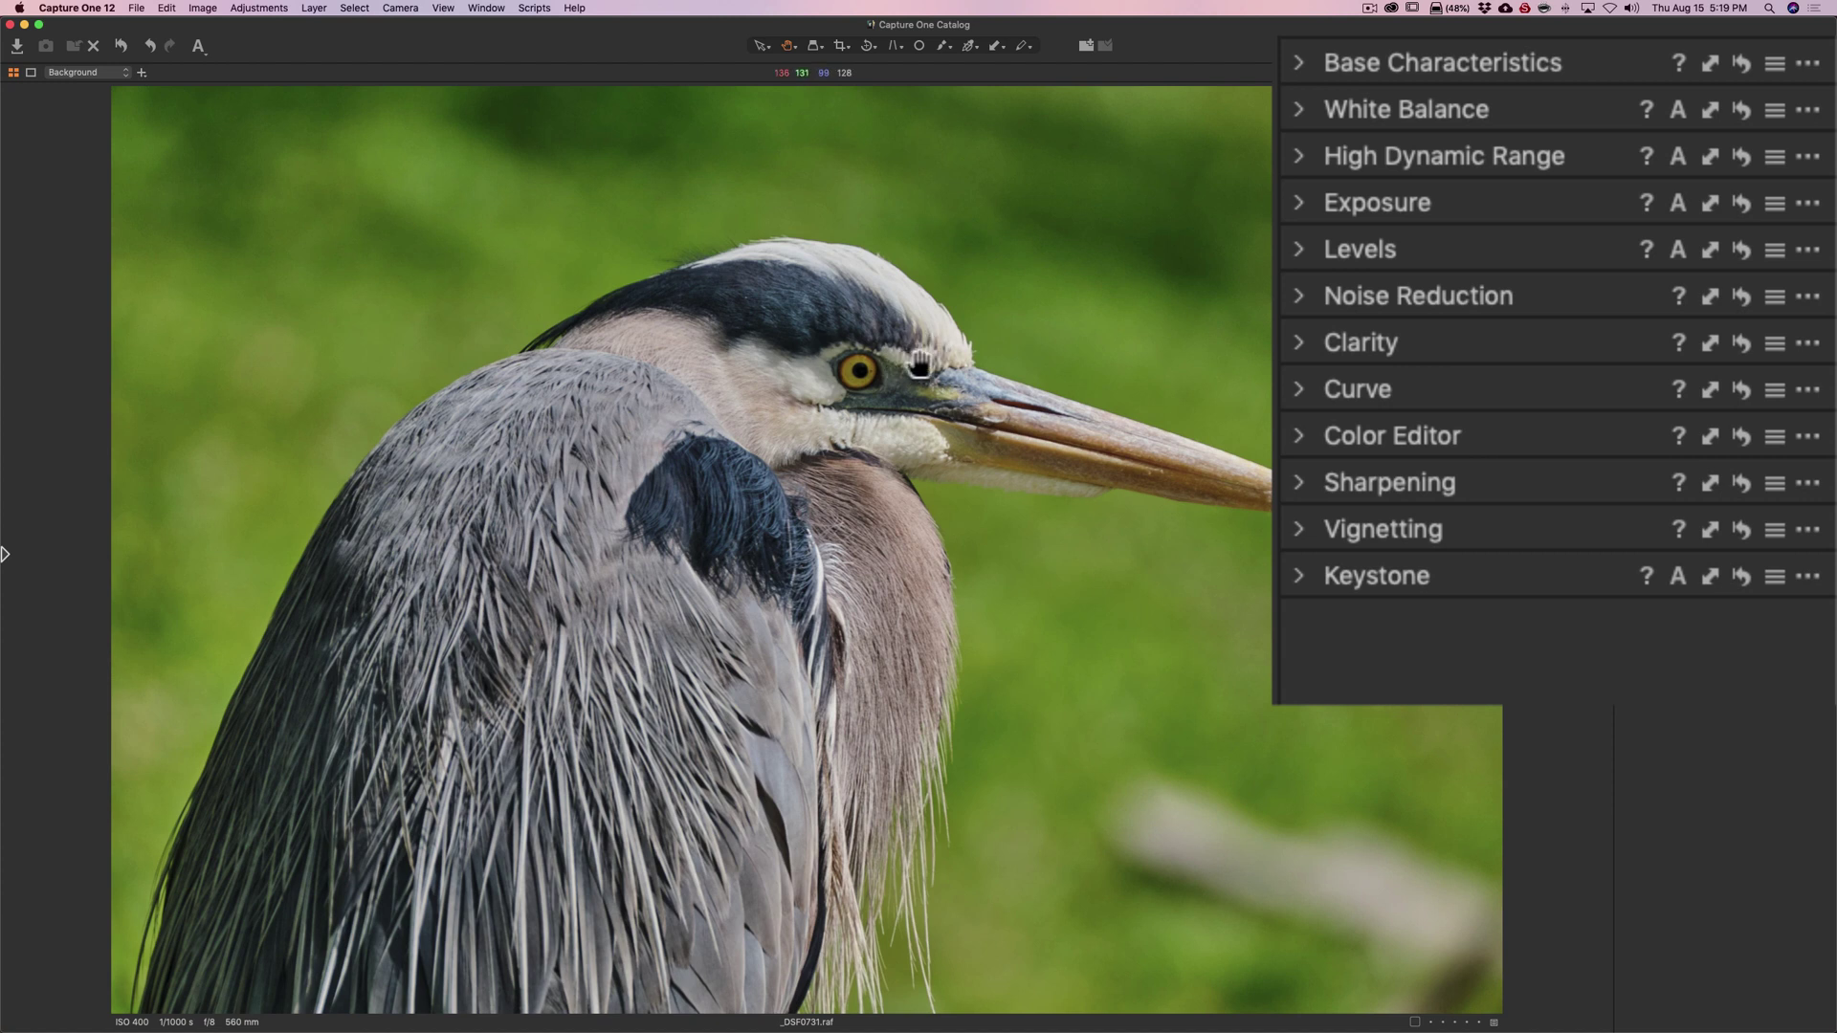
Sharpen with Amount 205, Radius 0.8 and Threshold 1, checking the eye at 100%.
left_click(1301, 483)
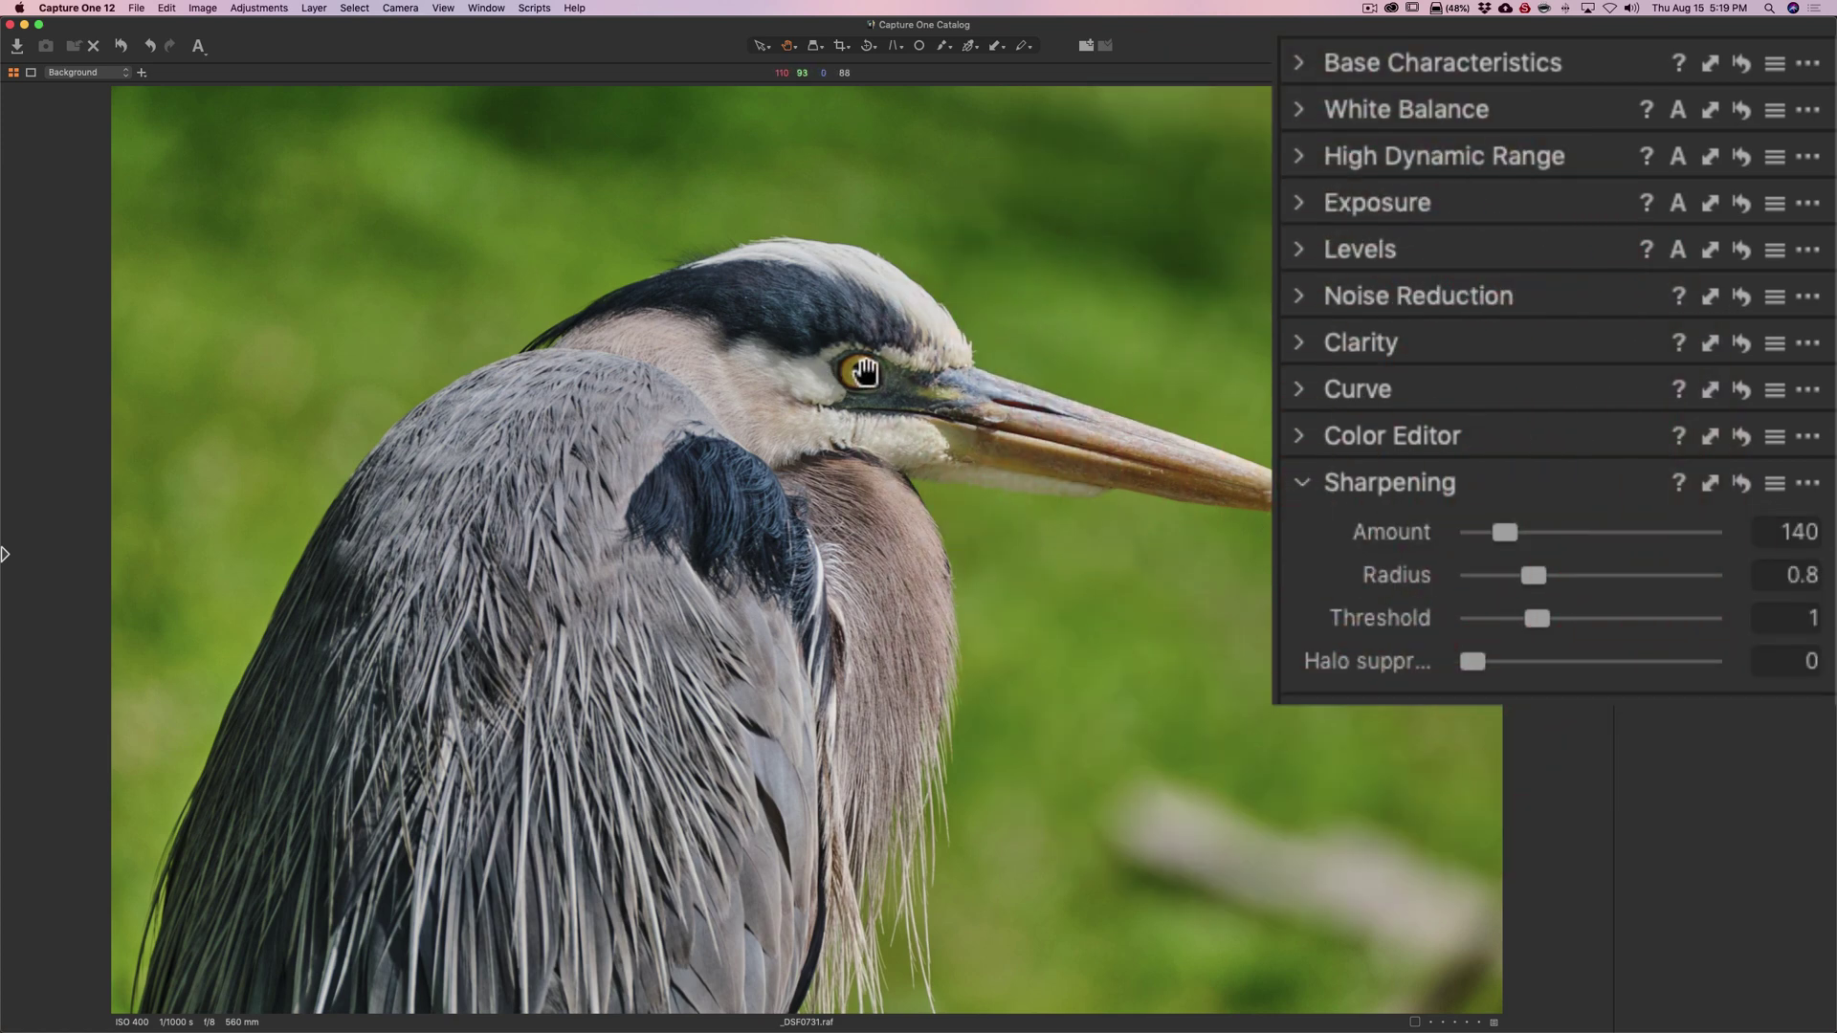
left_click(870, 376)
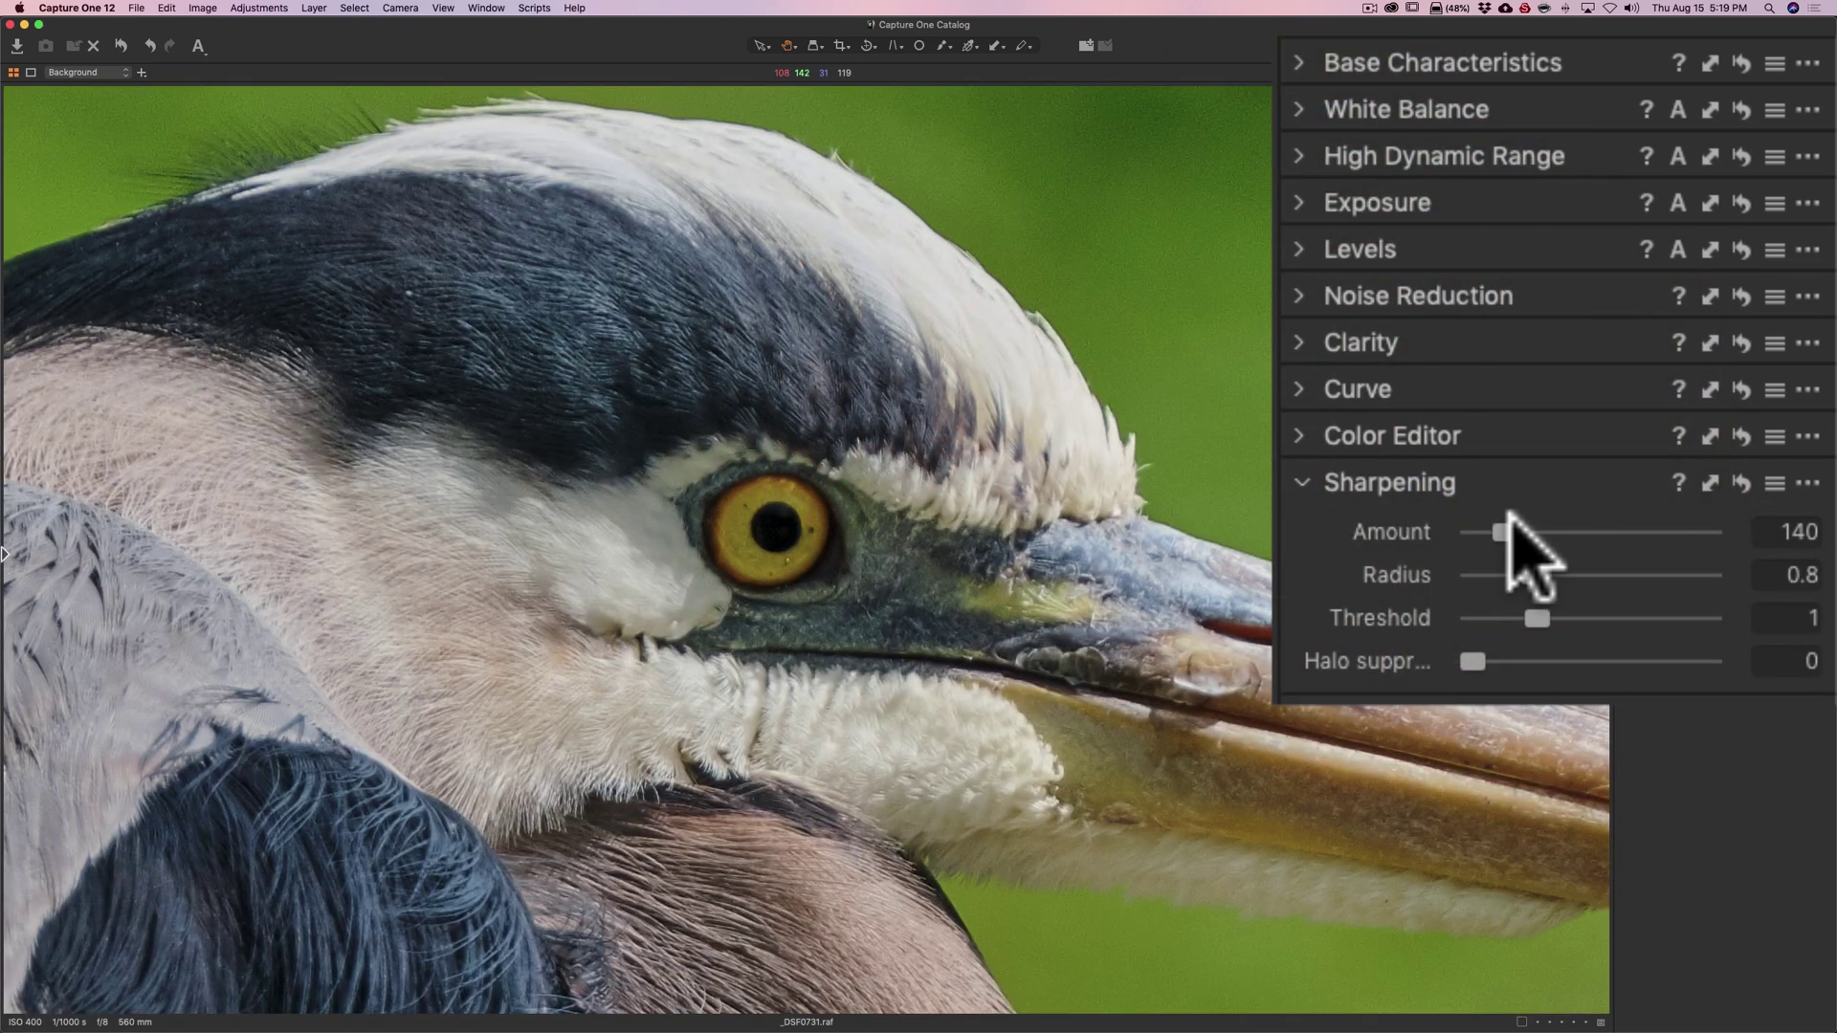
left_click_drag(1507, 533, 1527, 542)
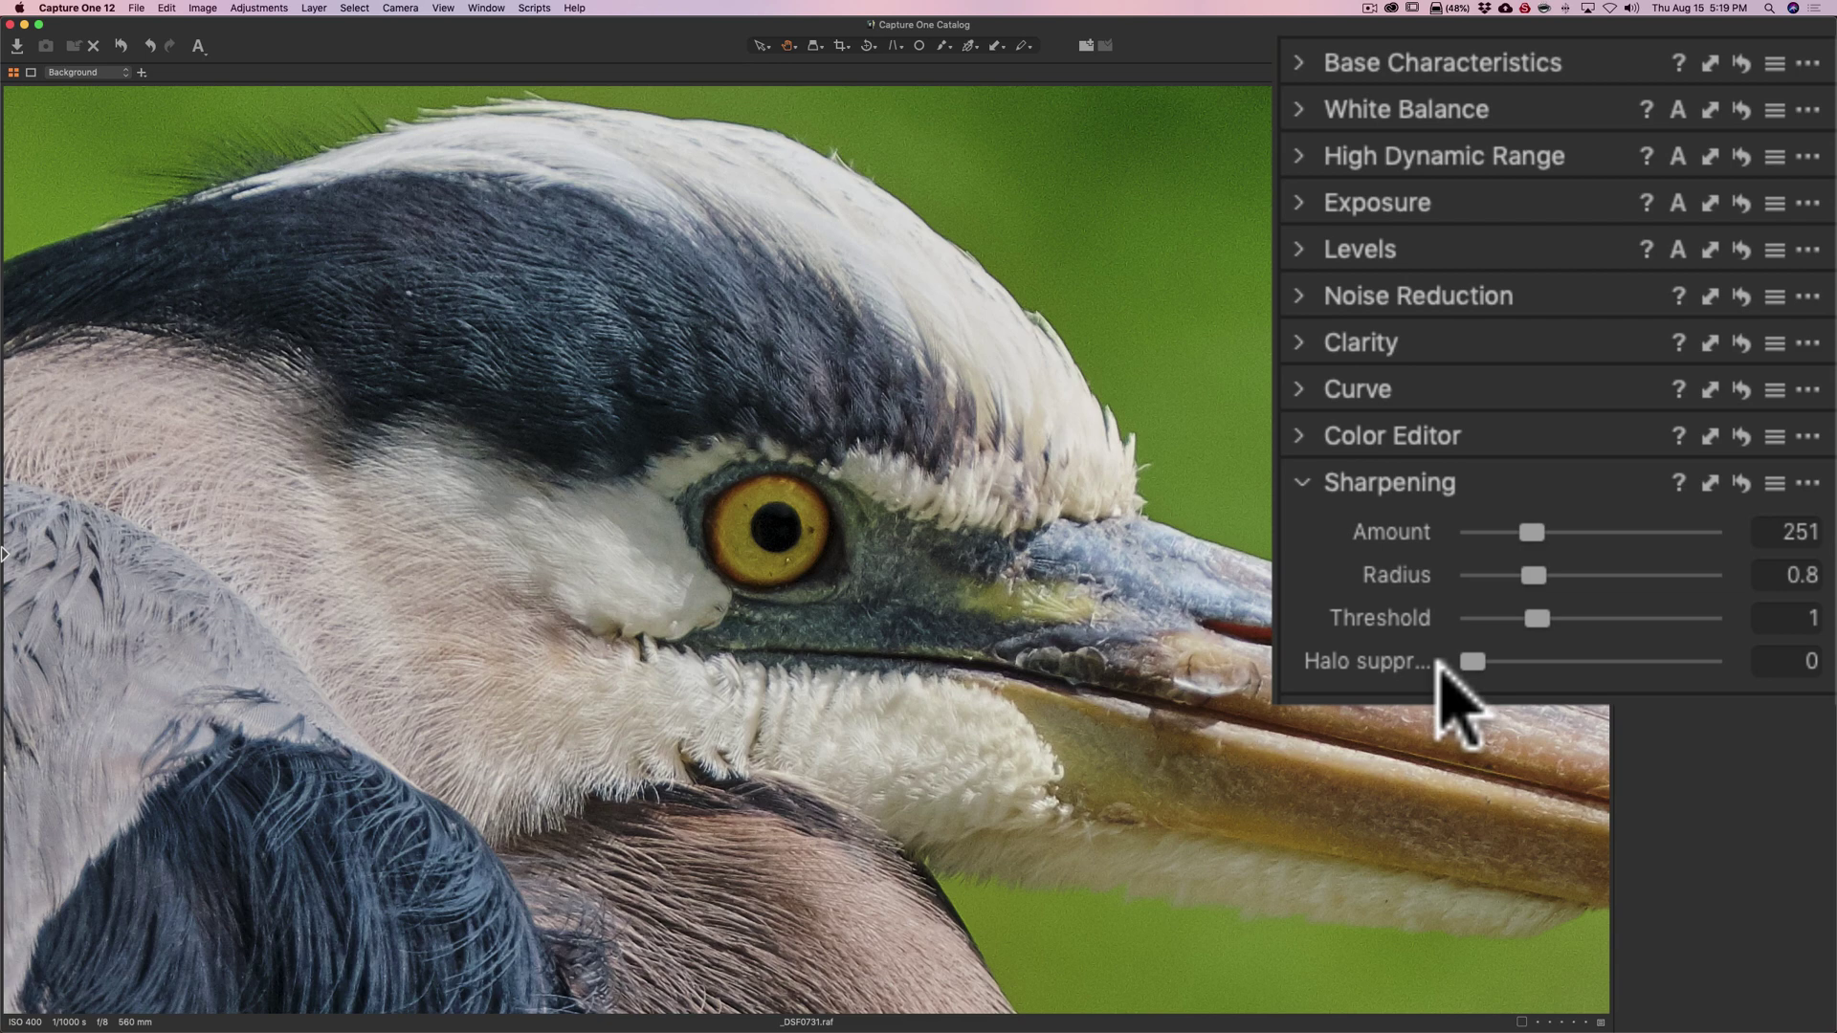
left_click(1299, 482)
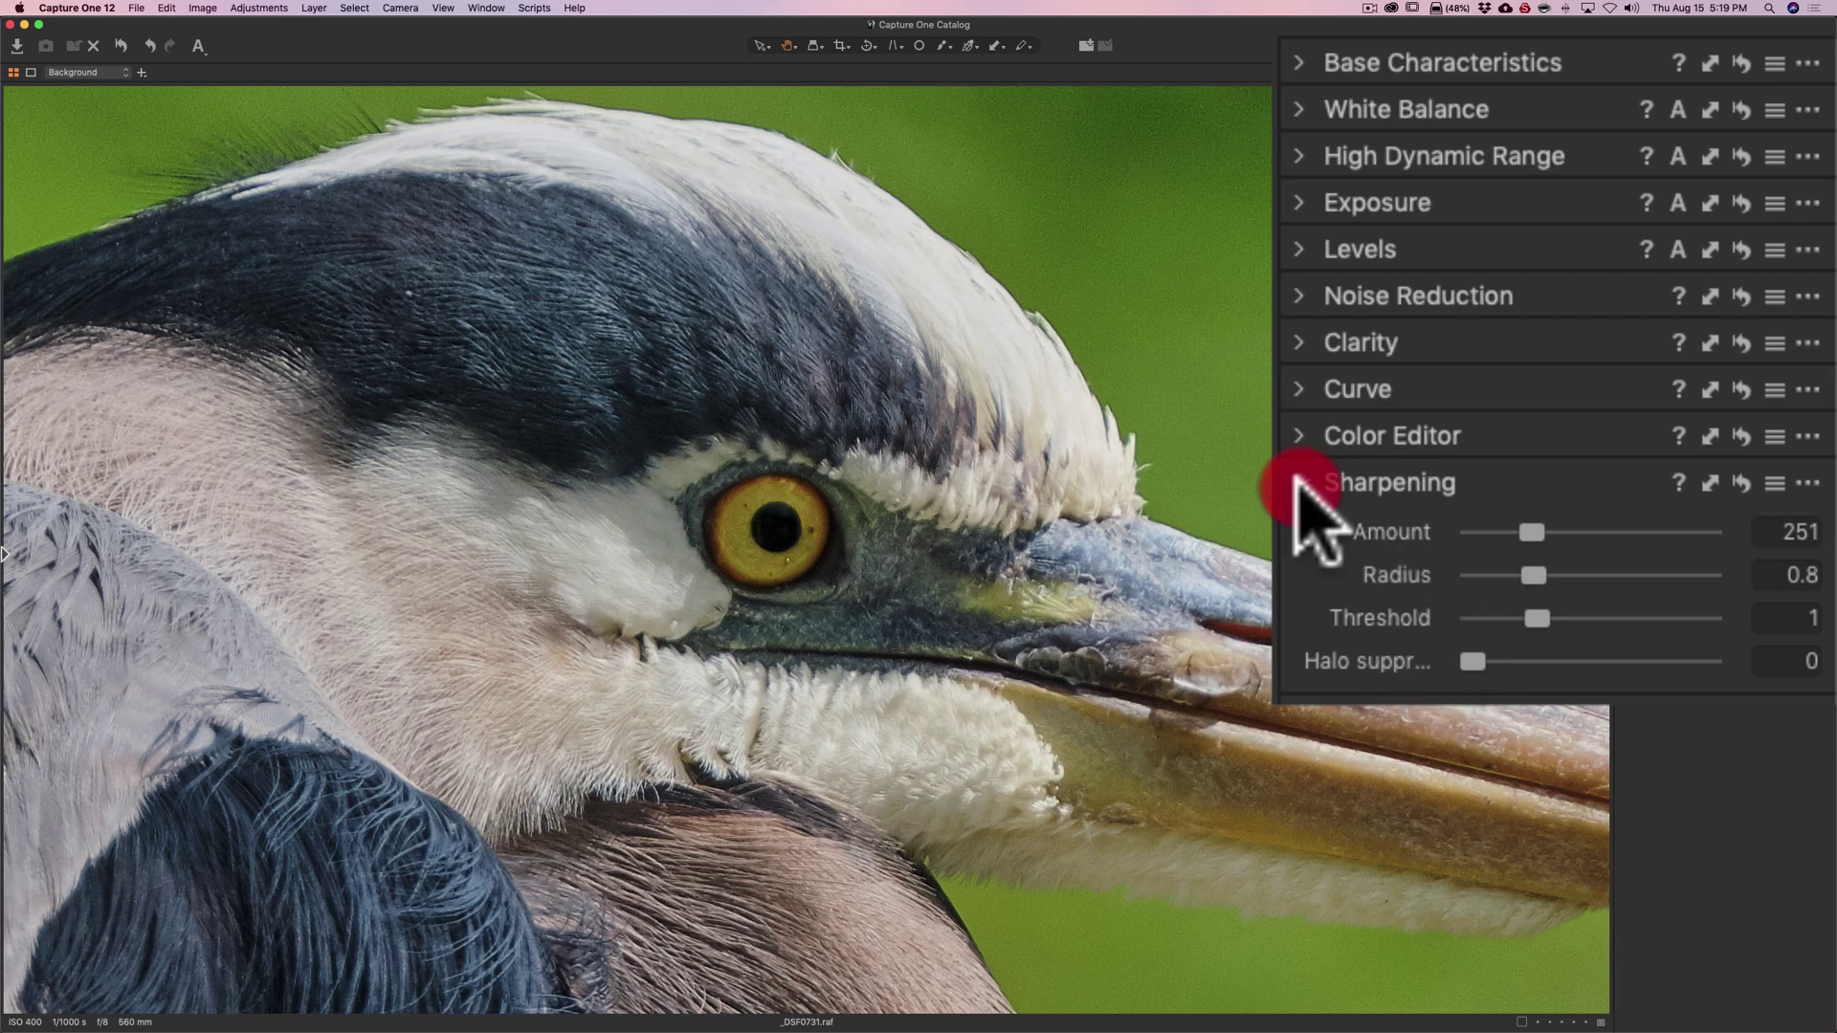
left_click(766, 517)
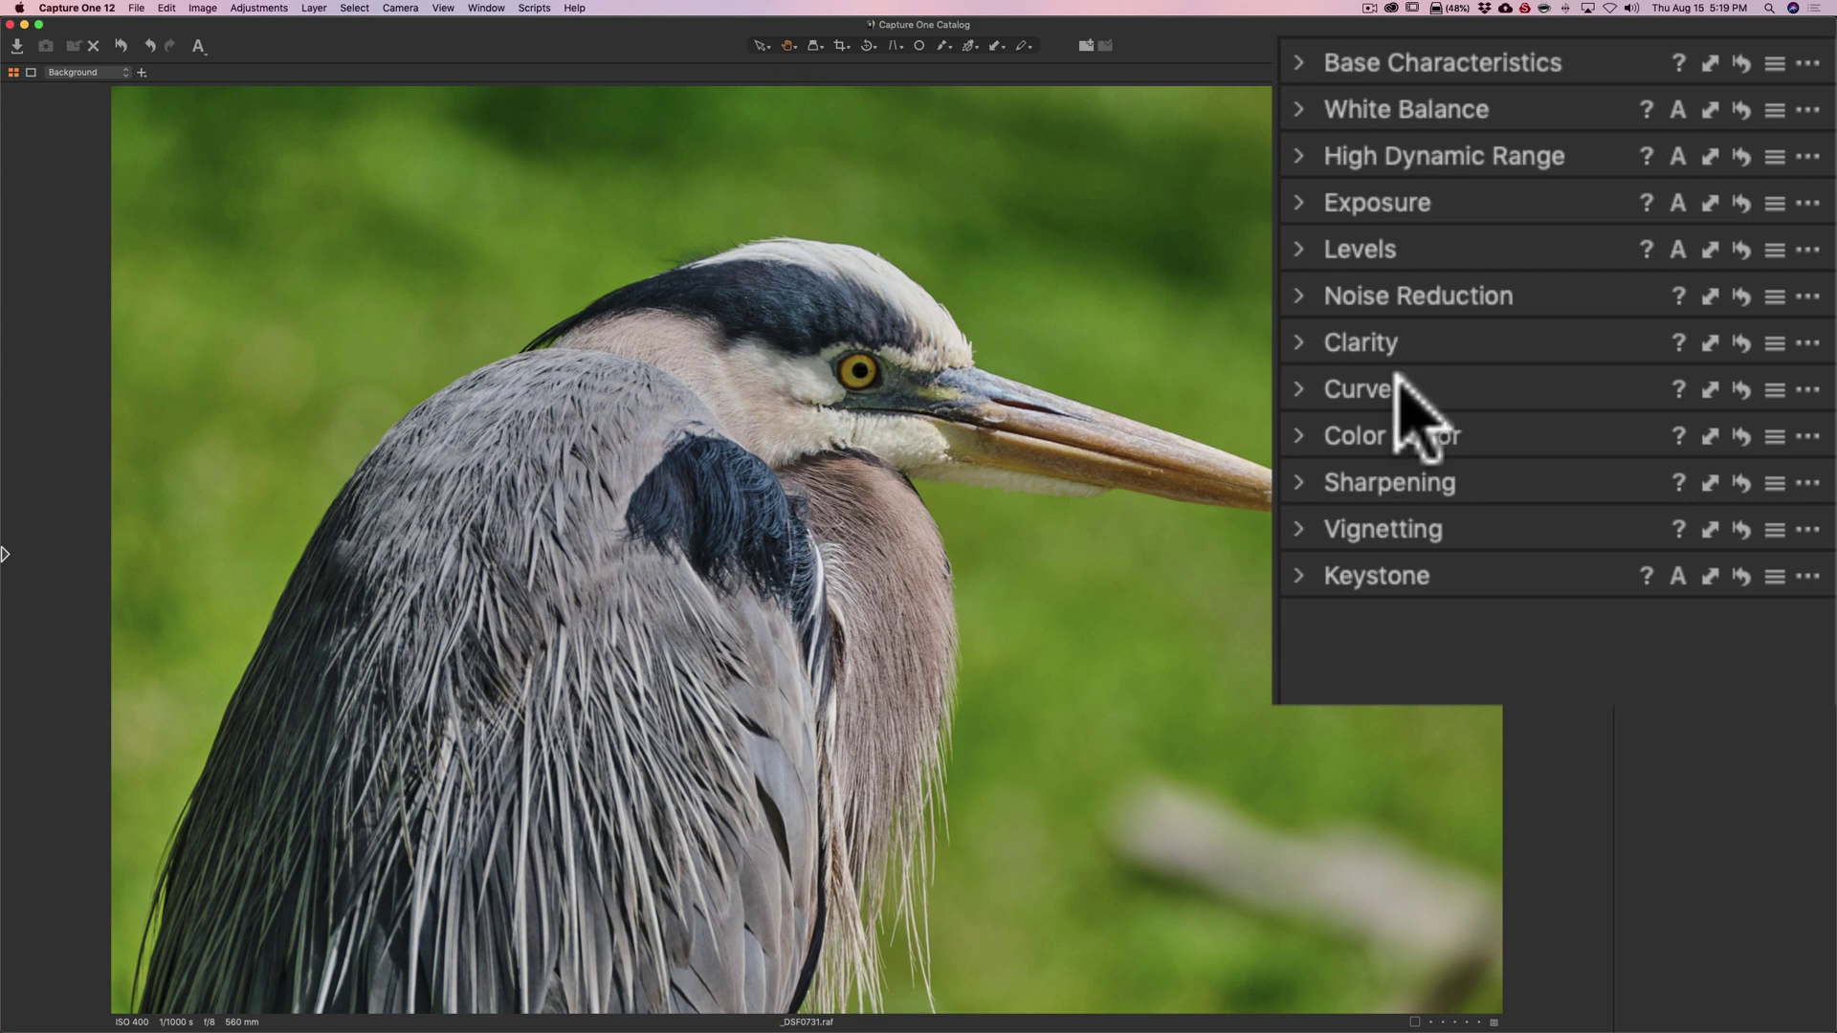
left_click(1299, 485)
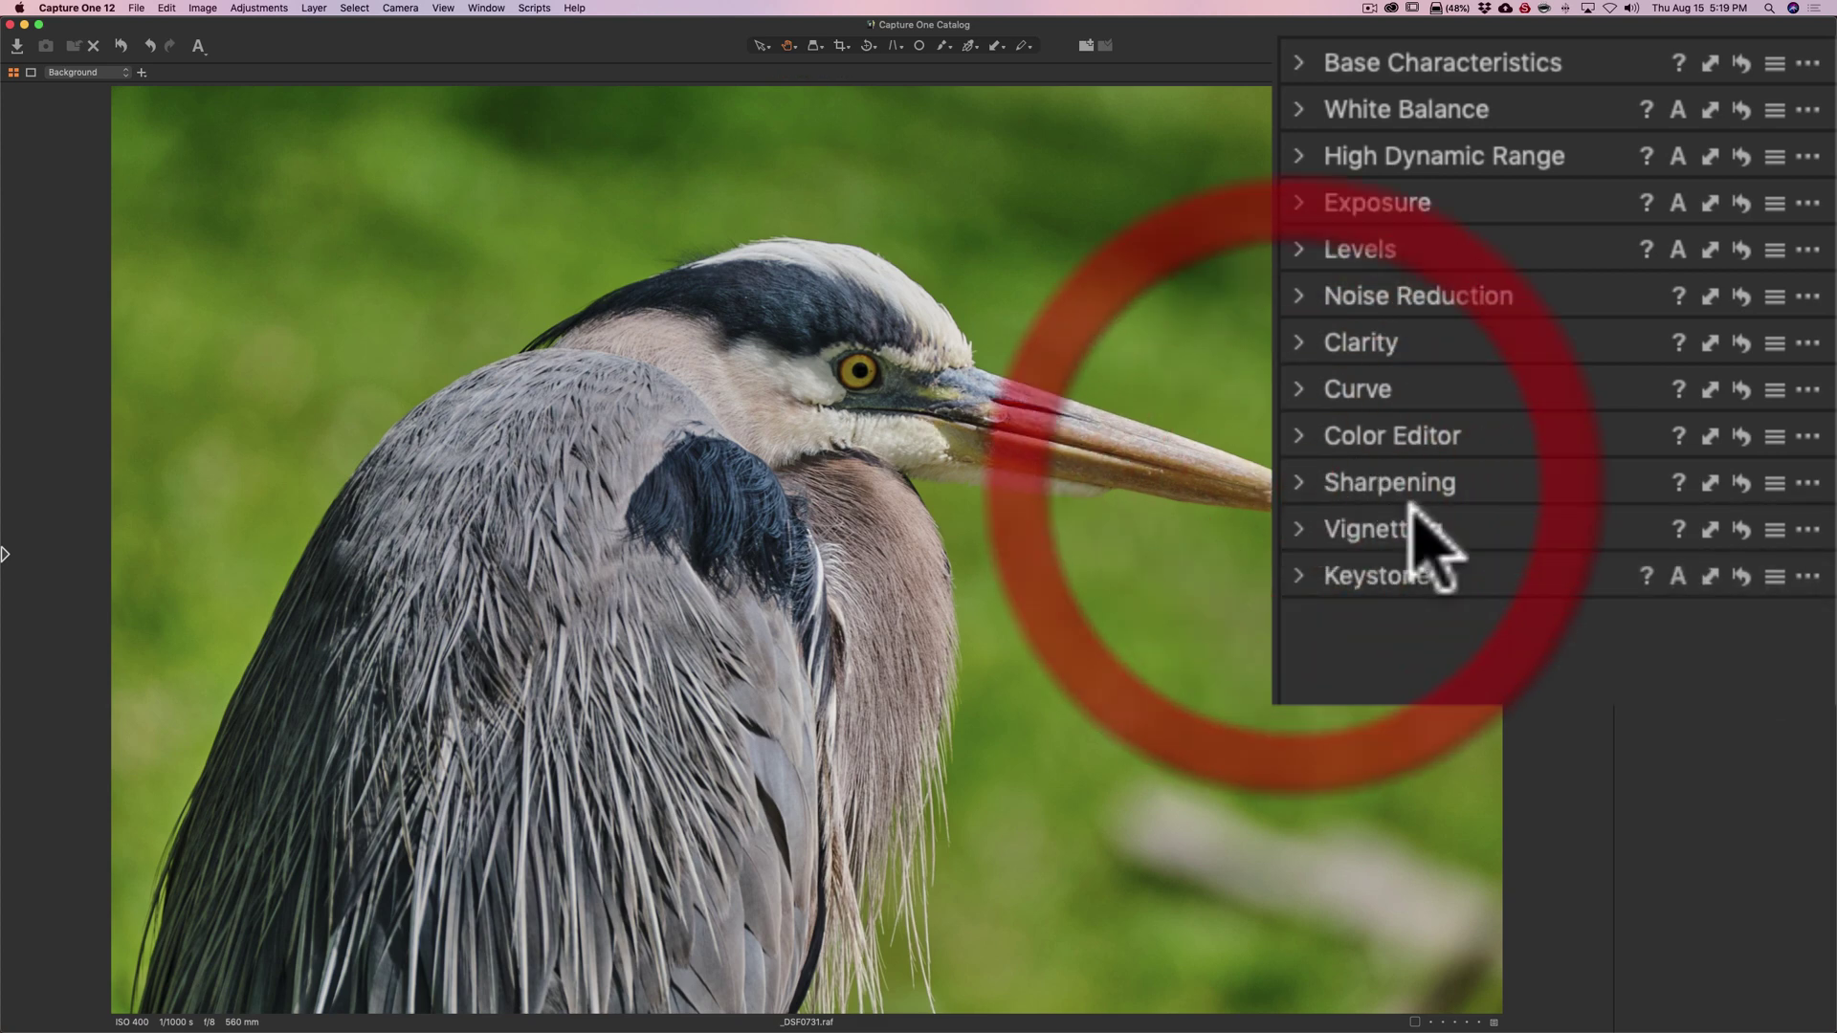
left_click(1301, 483)
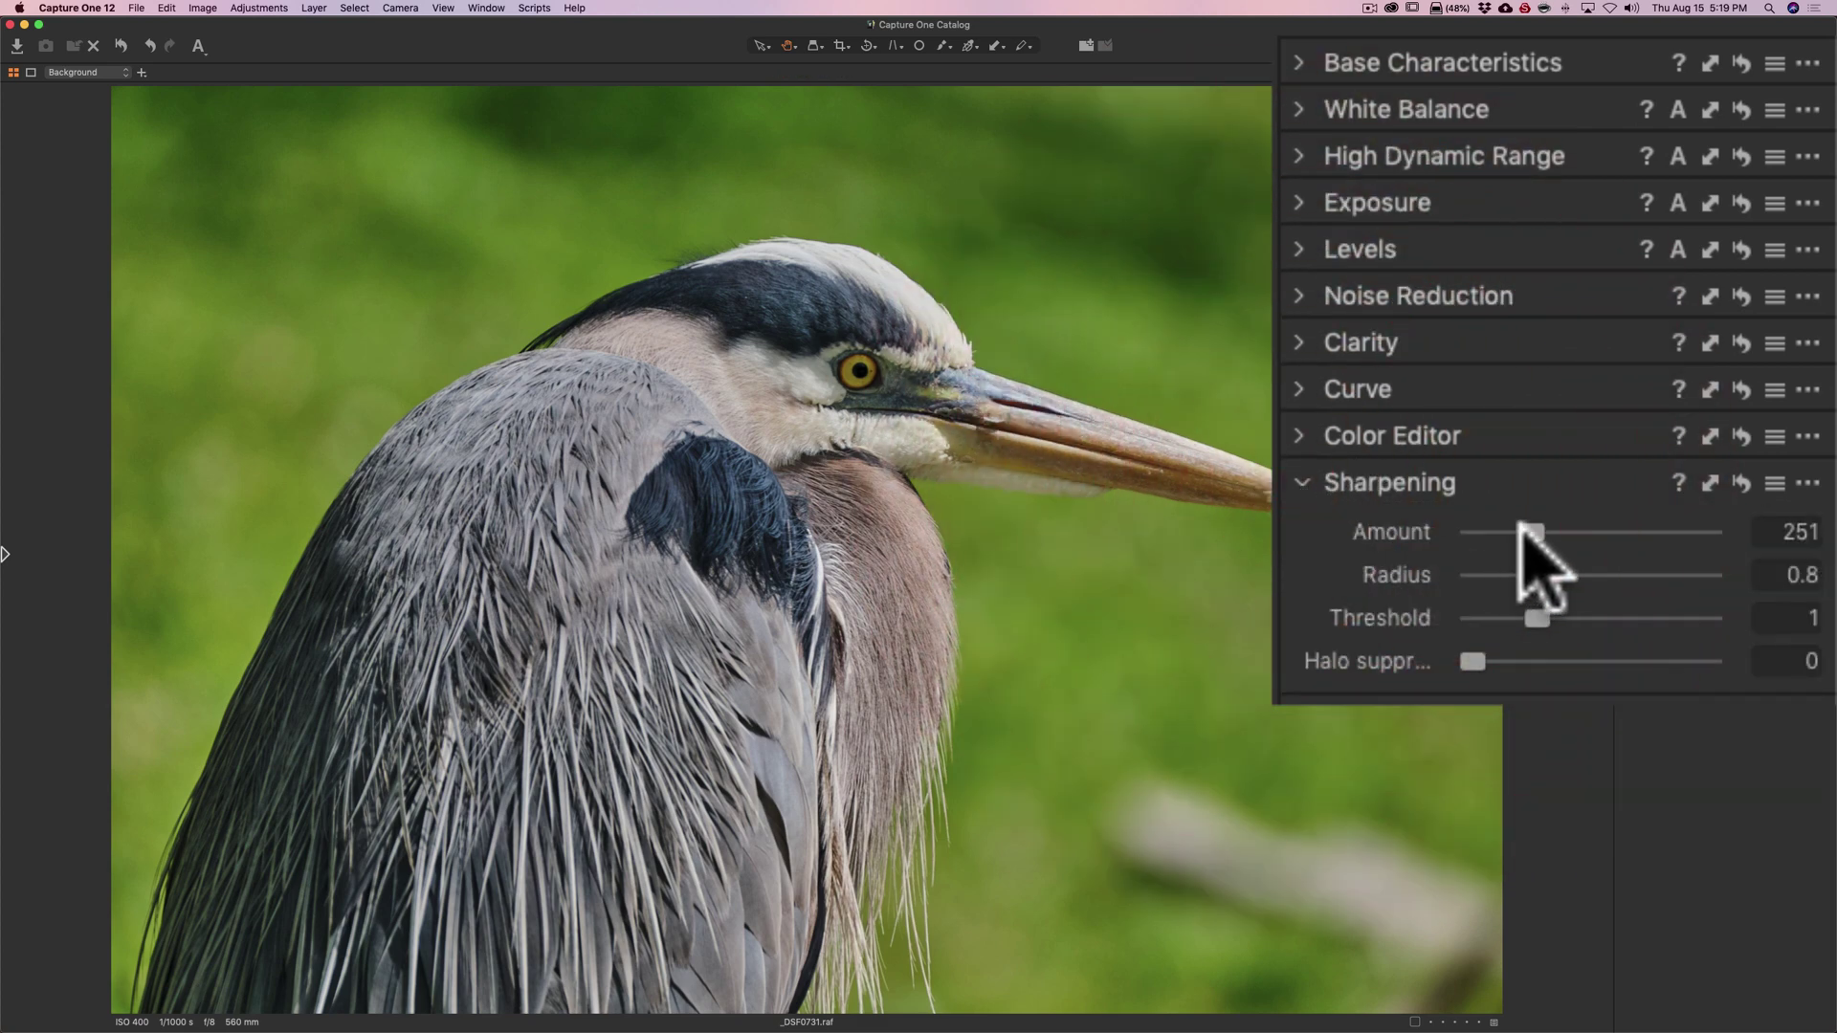
left_click_drag(1519, 524, 1512, 524)
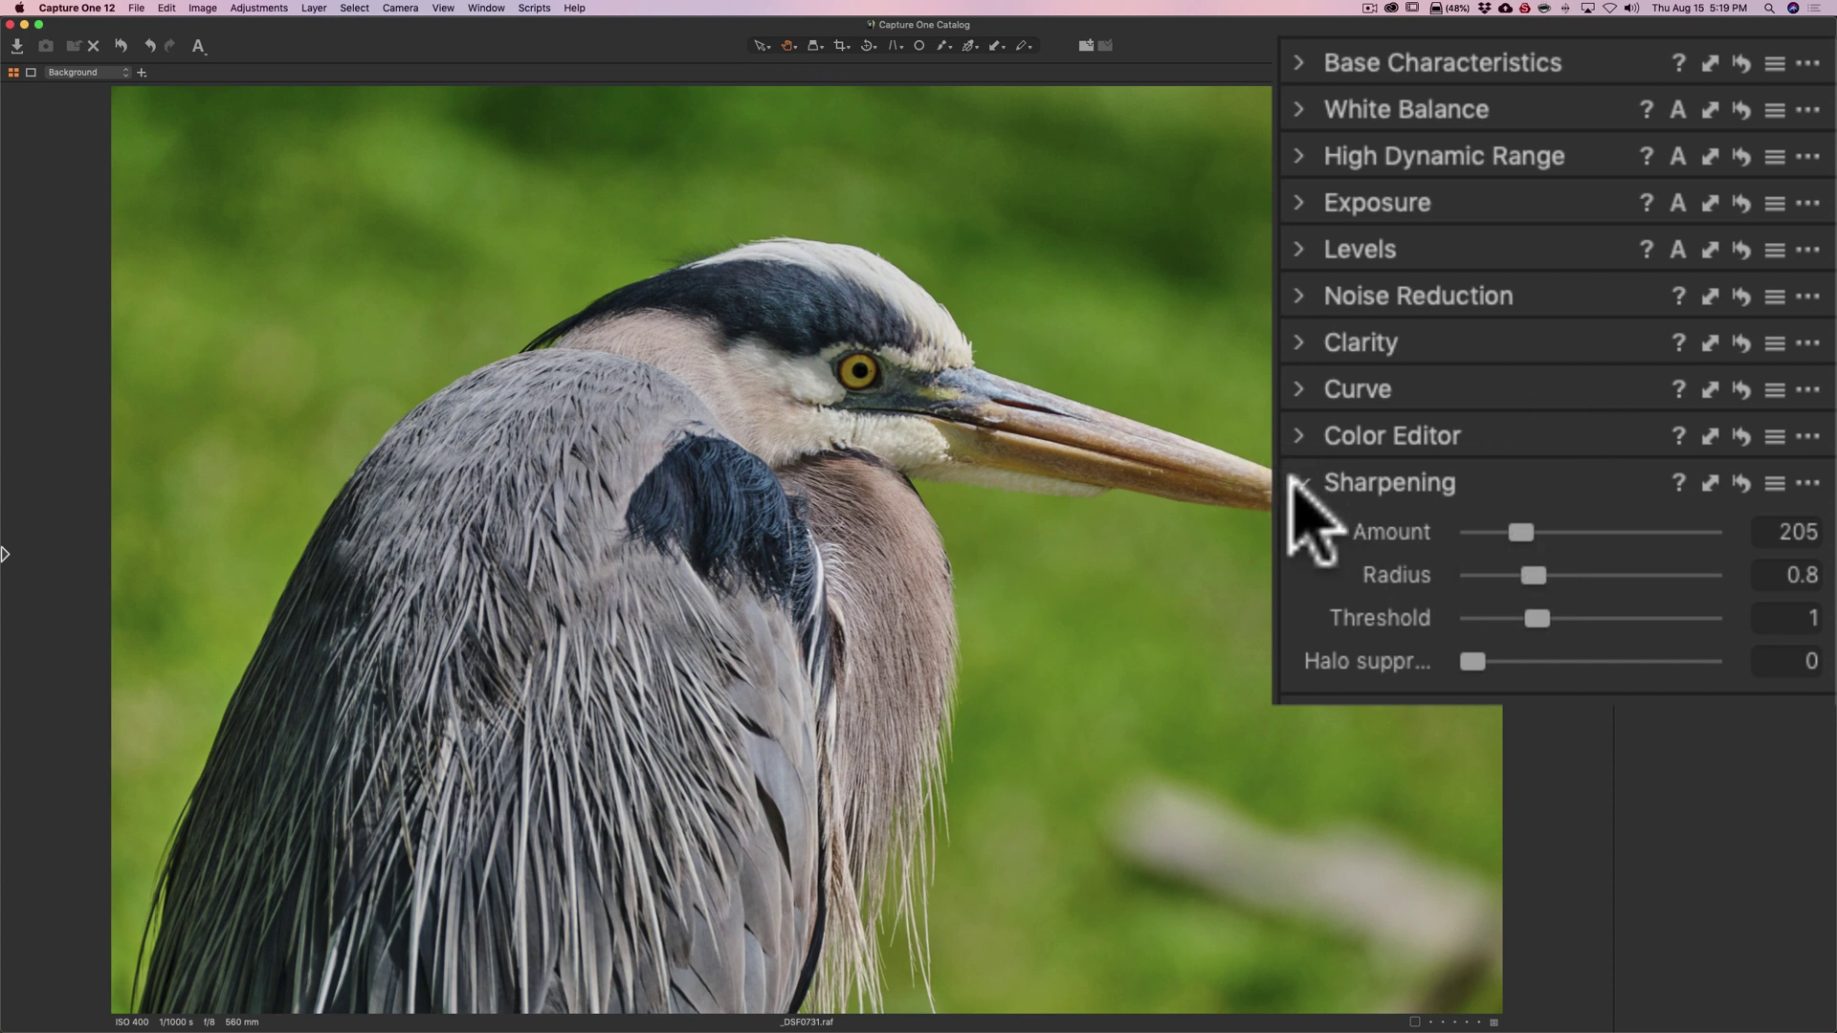
left_click(1622, 413)
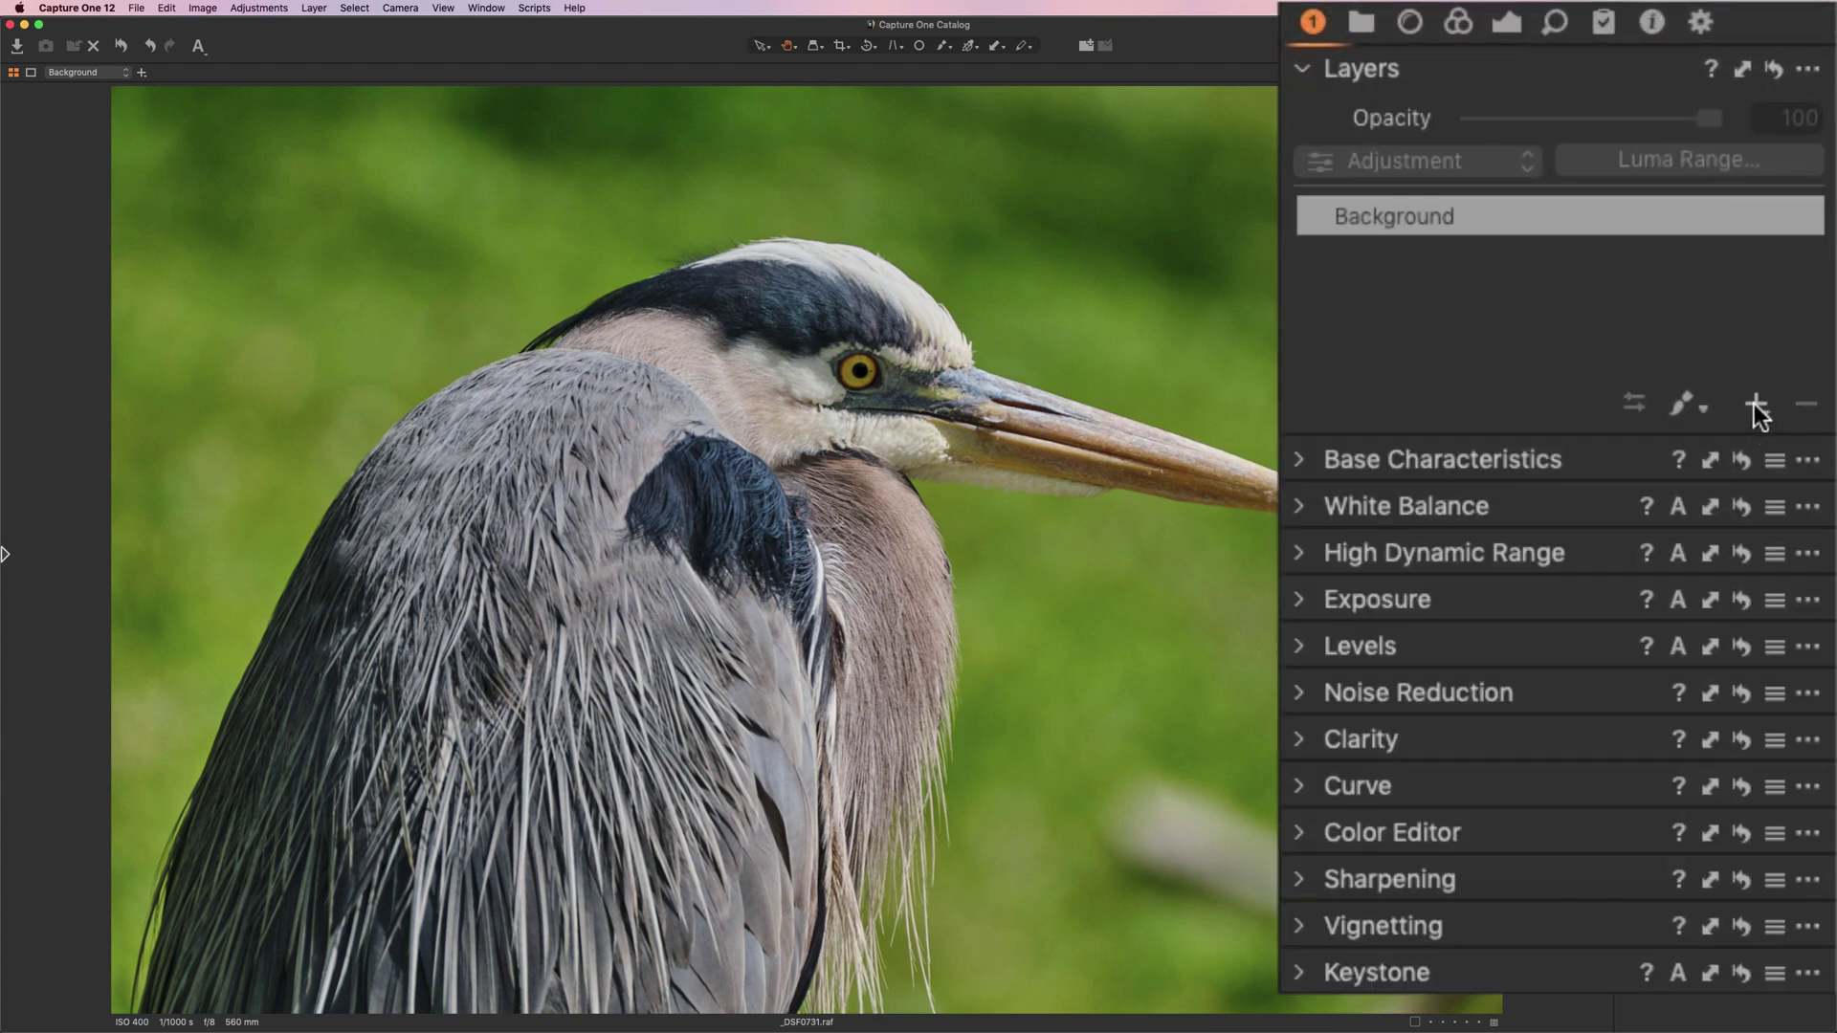
Add Layer 1 with raised Exposure and paint its mask over the heron's iris.
left_click(1755, 405)
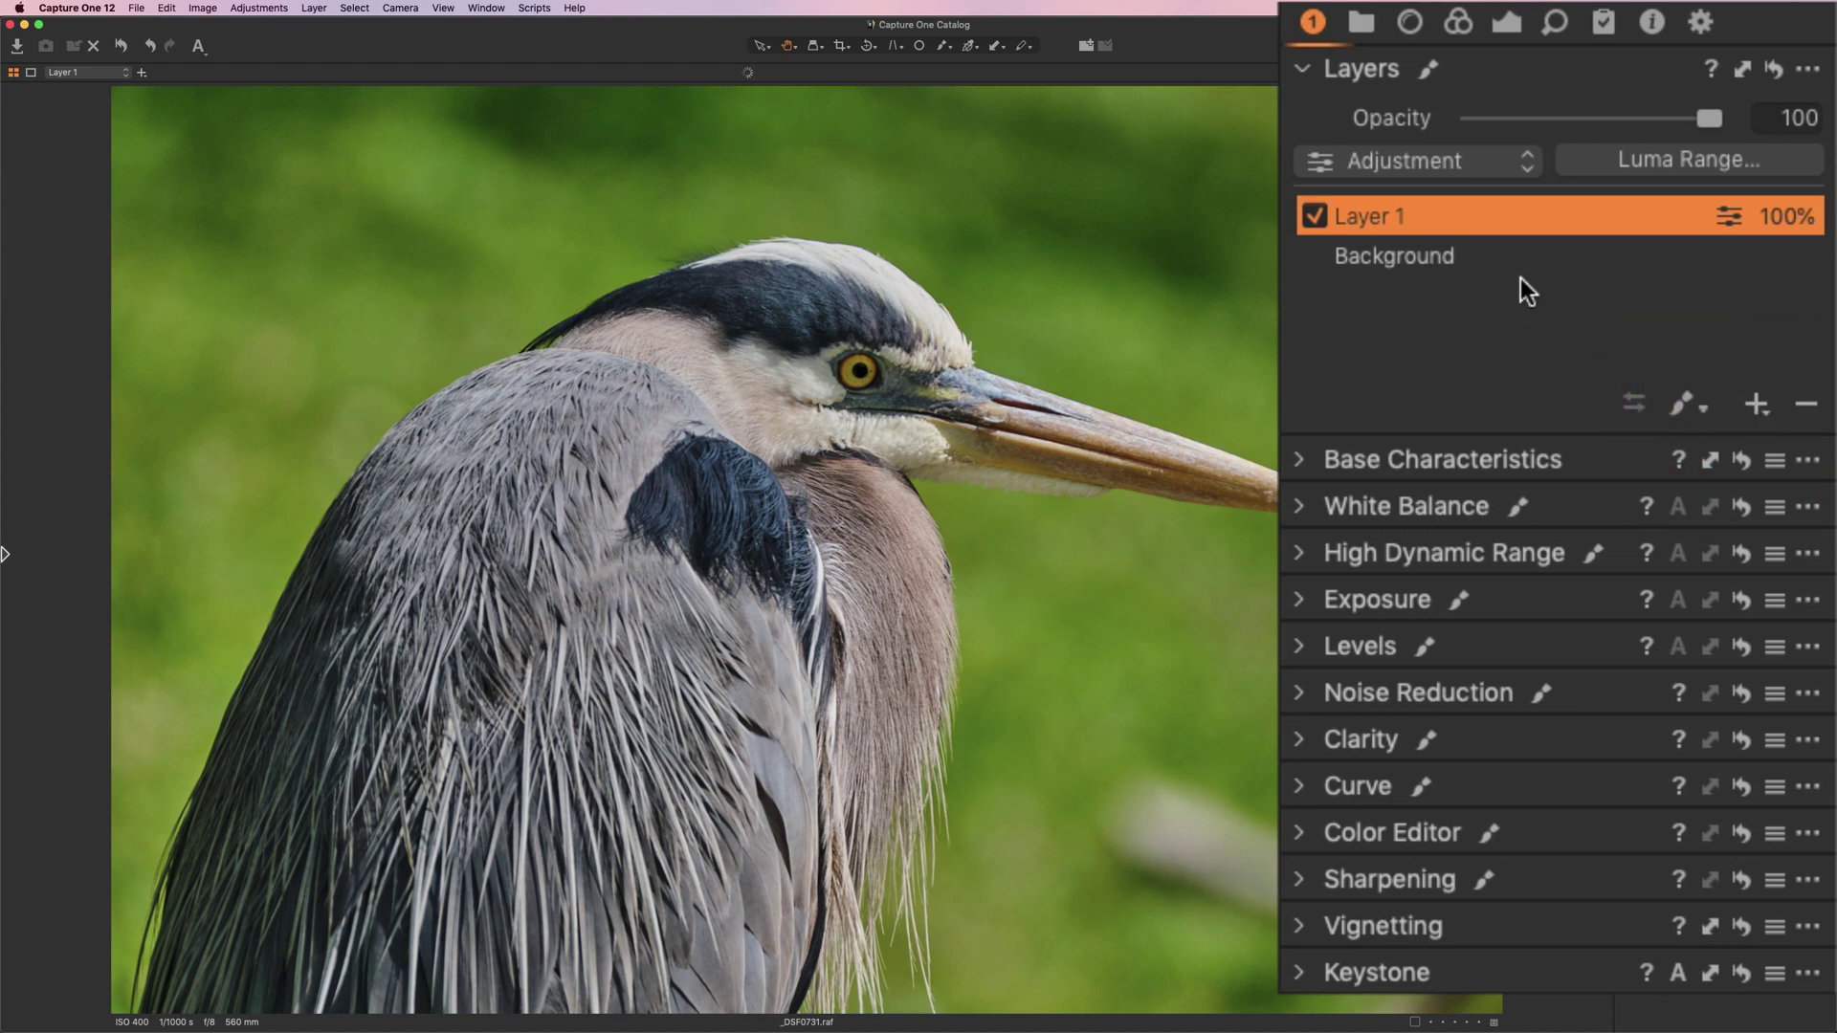
left_click(1299, 601)
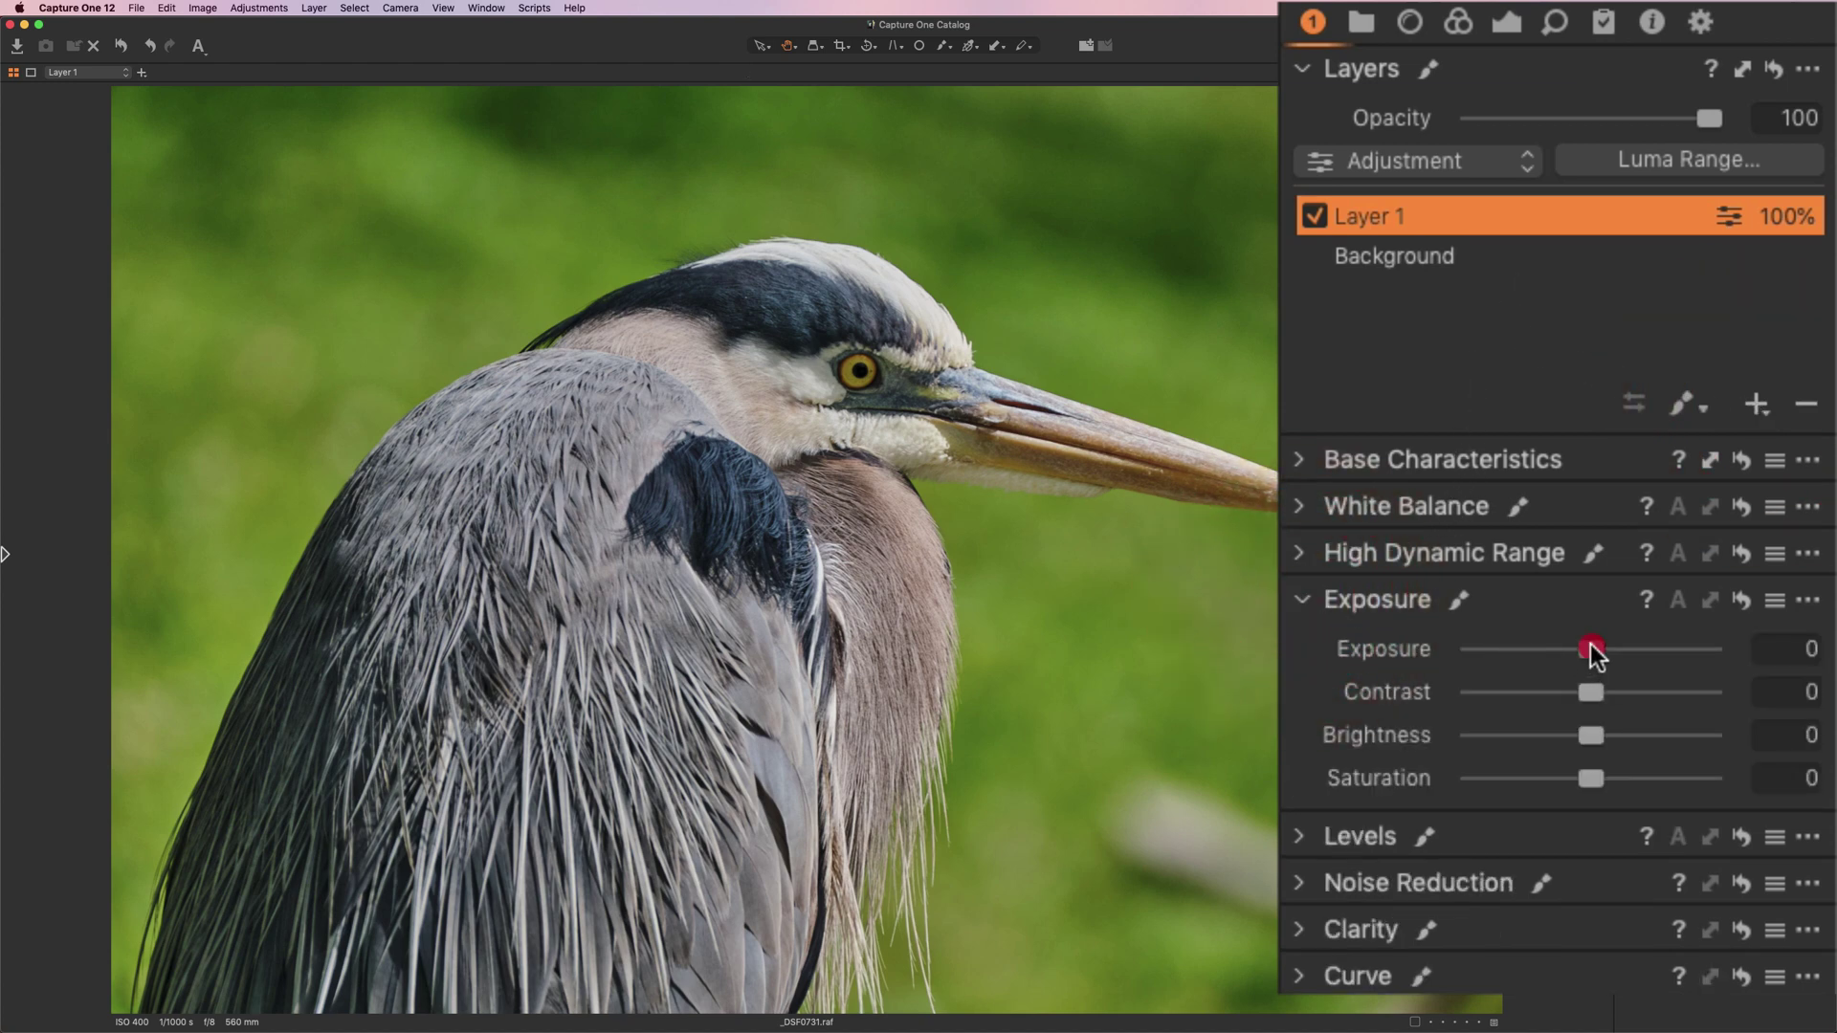
left_click_drag(1591, 650, 1617, 645)
key("b")
left_click(1696, 187)
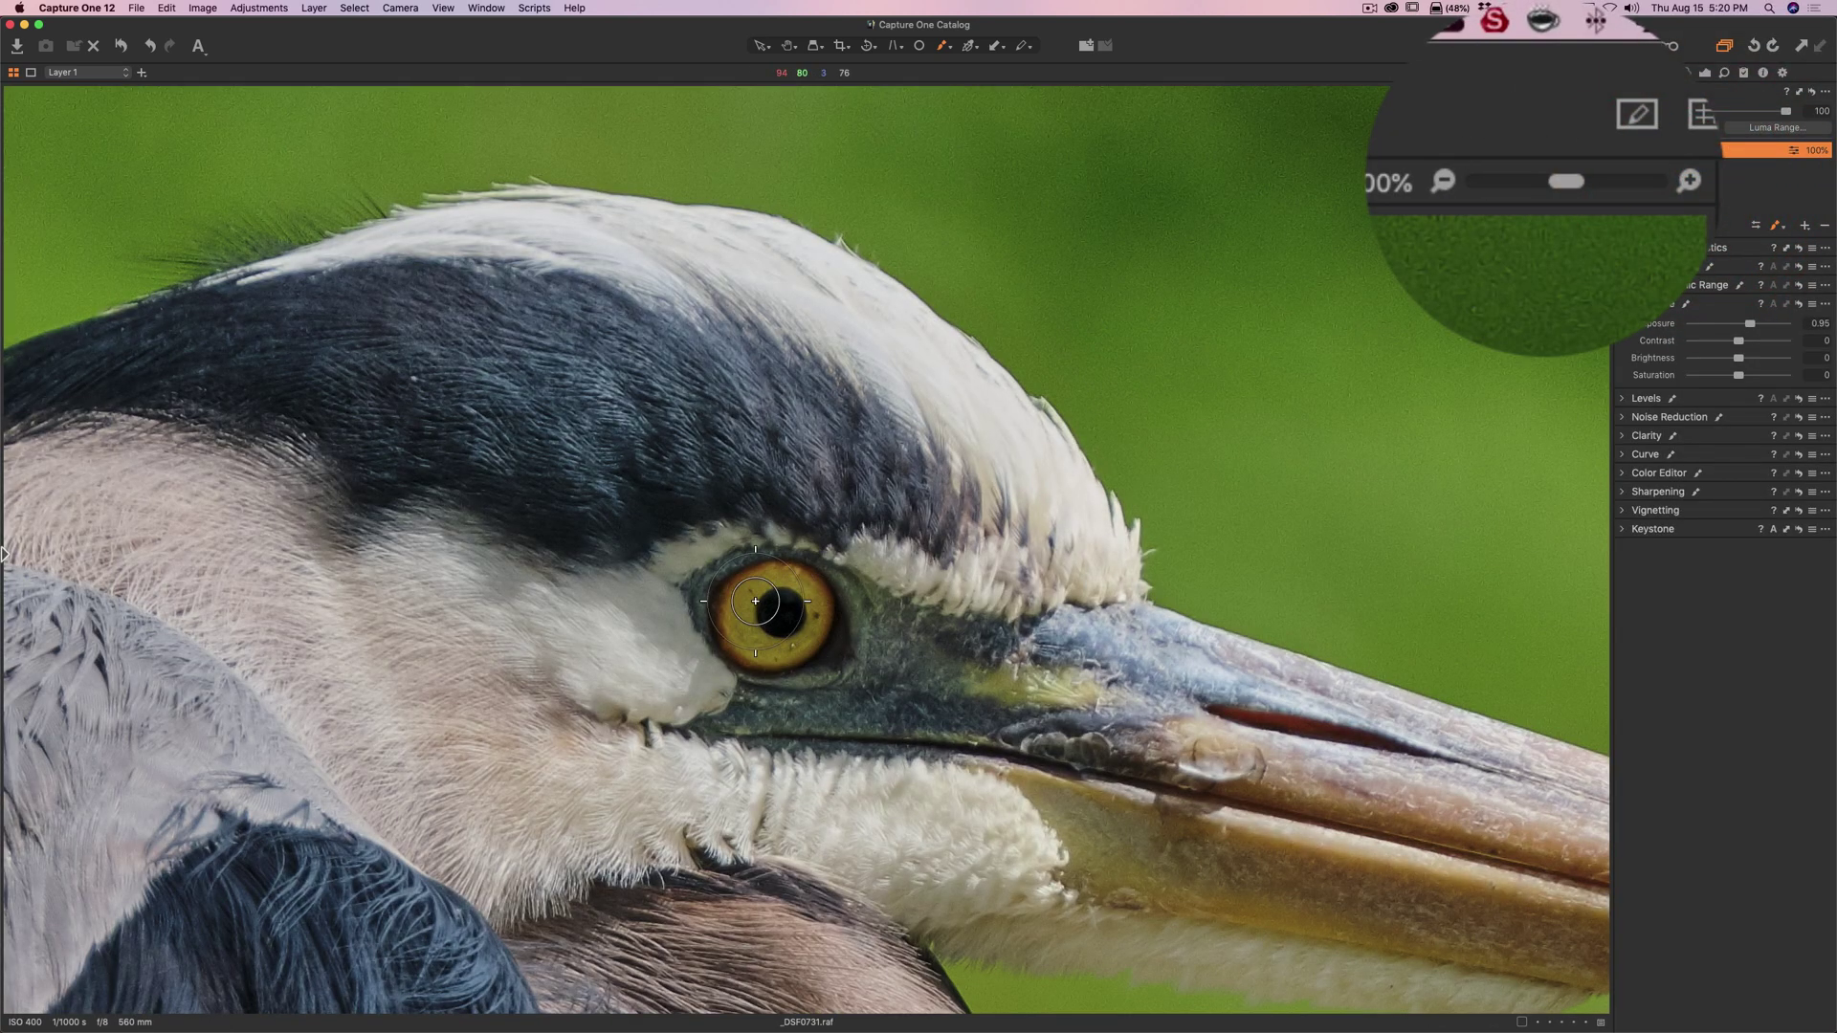
key("[")
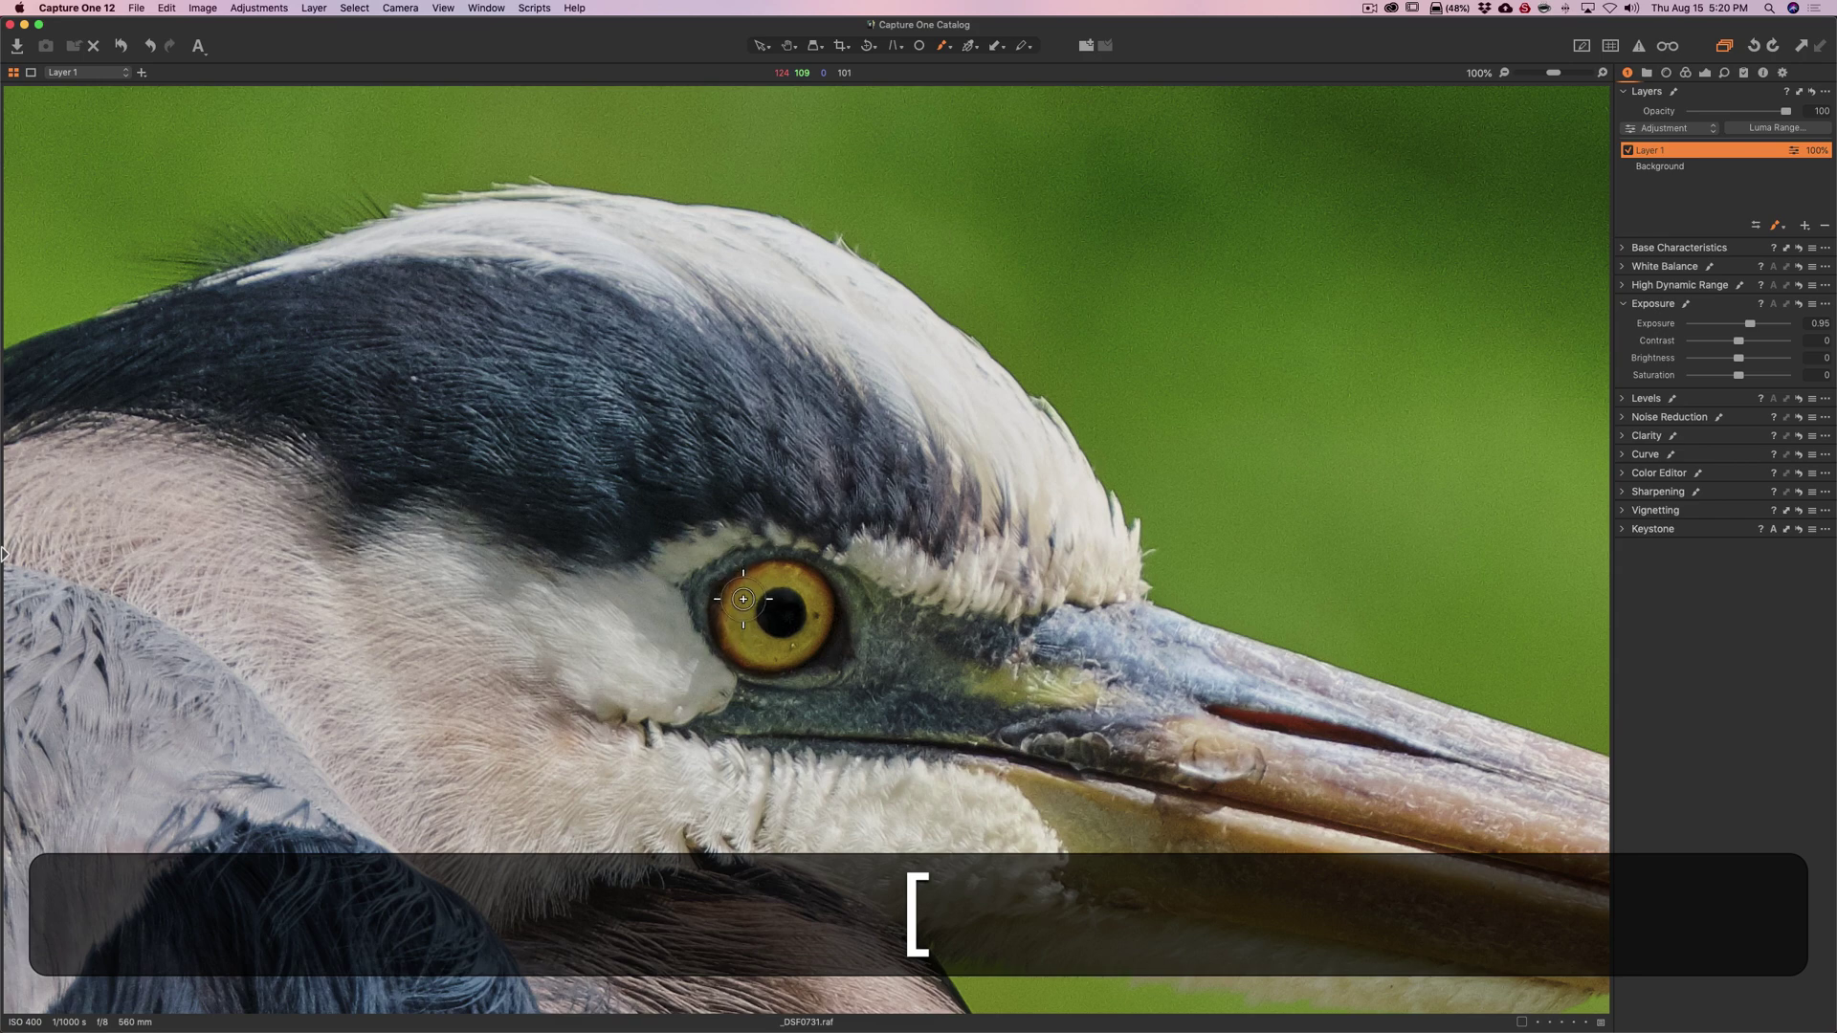
mouse_move(744, 597)
left_mouse_down()
mouse_move(766, 653)
mouse_move(821, 611)
mouse_move(782, 567)
mouse_move(732, 606)
mouse_move(759, 653)
mouse_move(729, 604)
mouse_move(738, 622)
left_mouse_up()
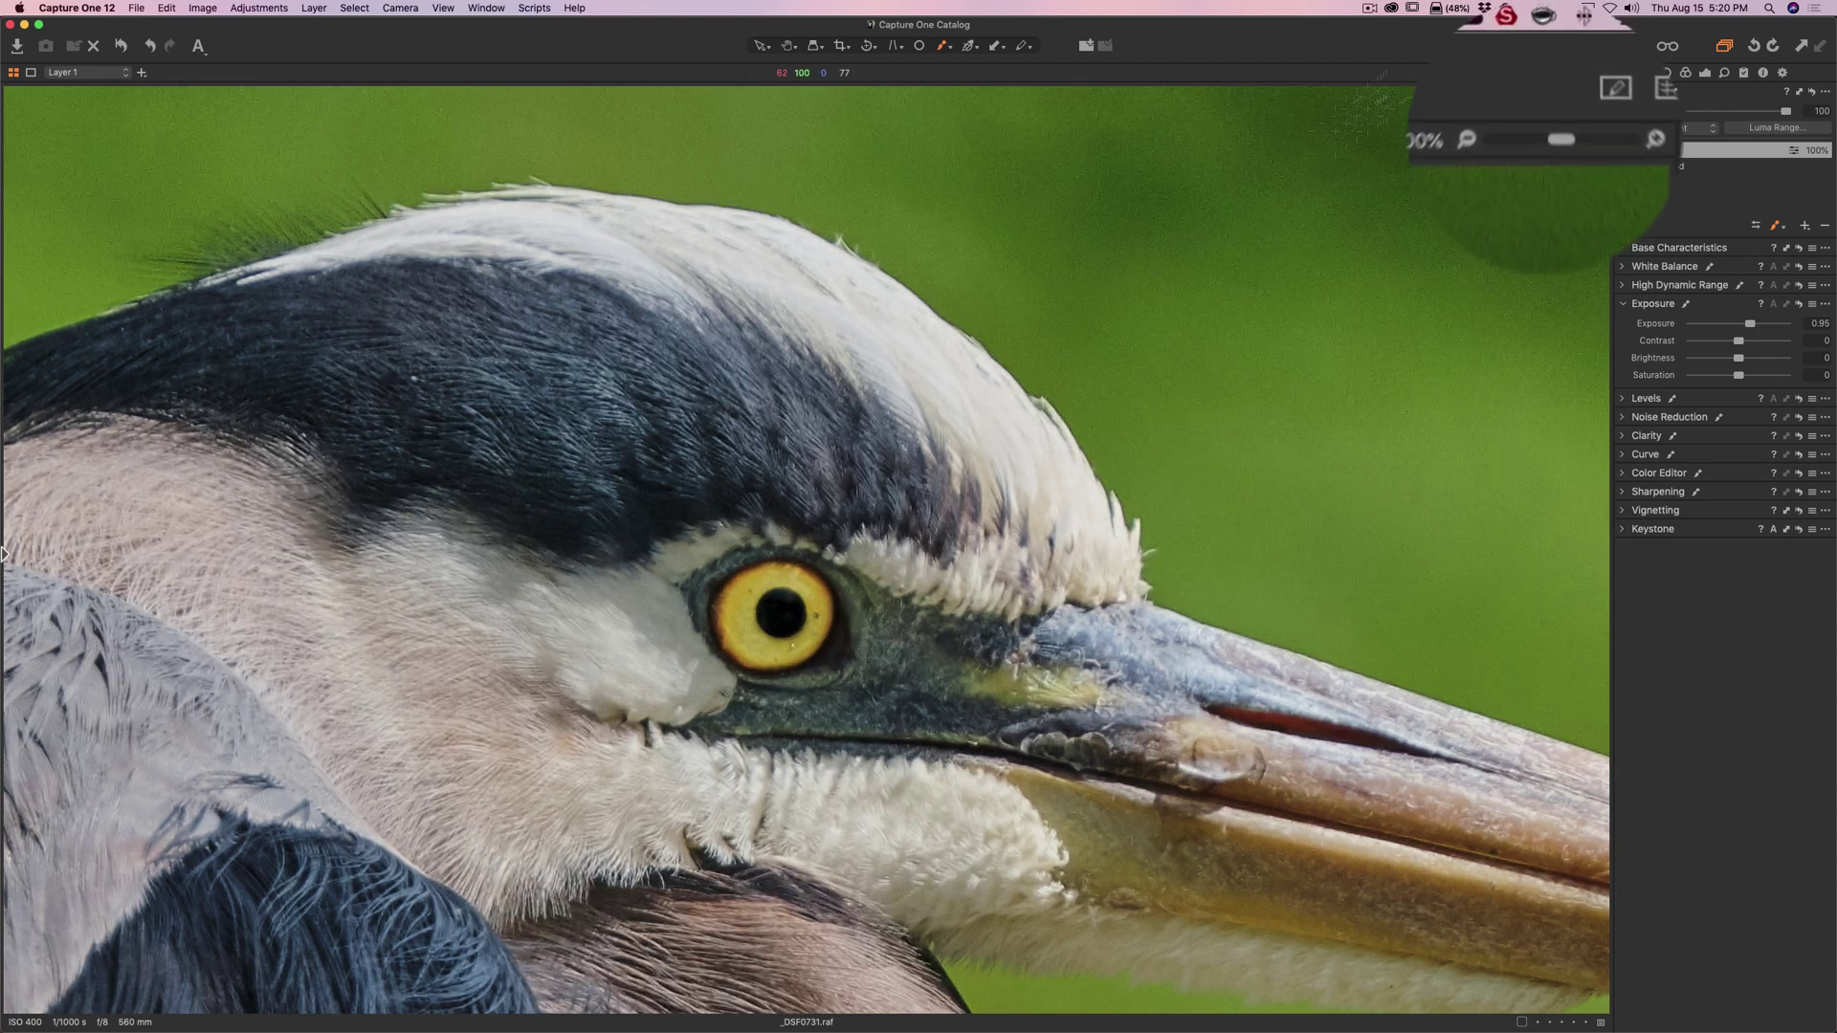
Fine-tune Layer 1 to Exposure 0.25 and Saturation 6, toggling the layer to compare.
left_click(1450, 178)
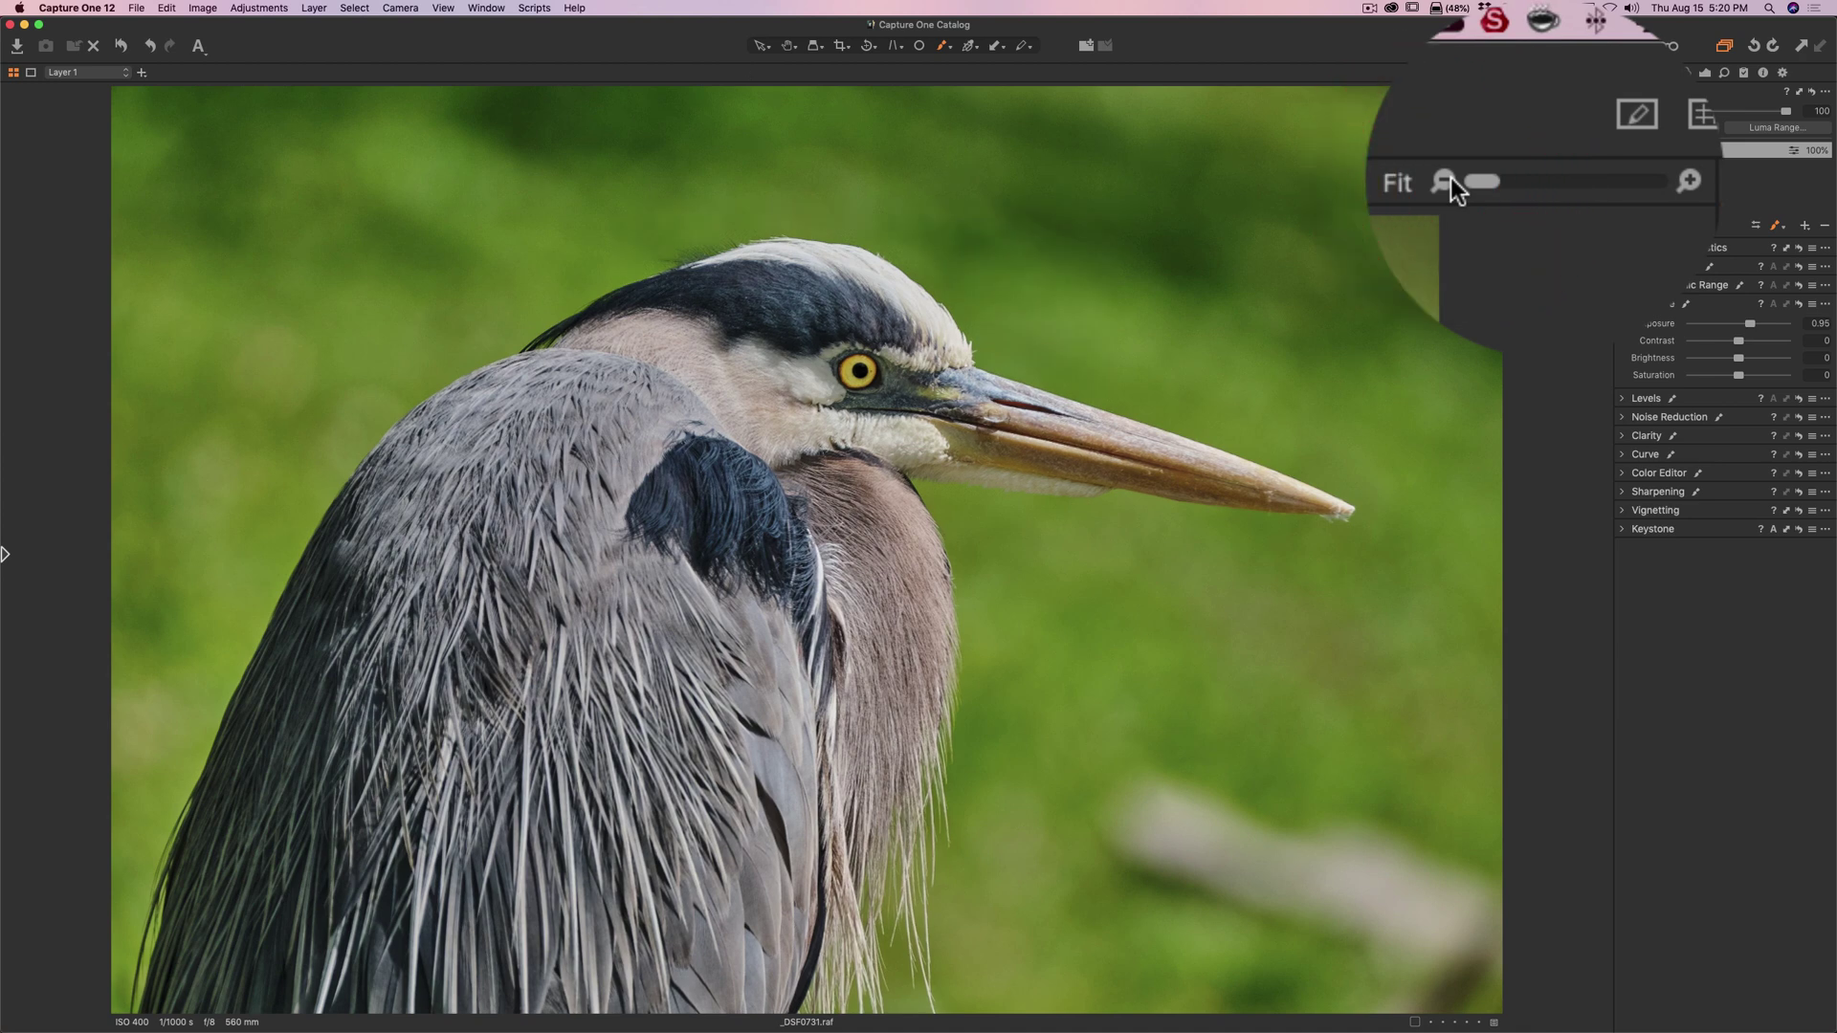
left_click_drag(1750, 324, 1747, 325)
left_click_drag(1605, 651, 1592, 650)
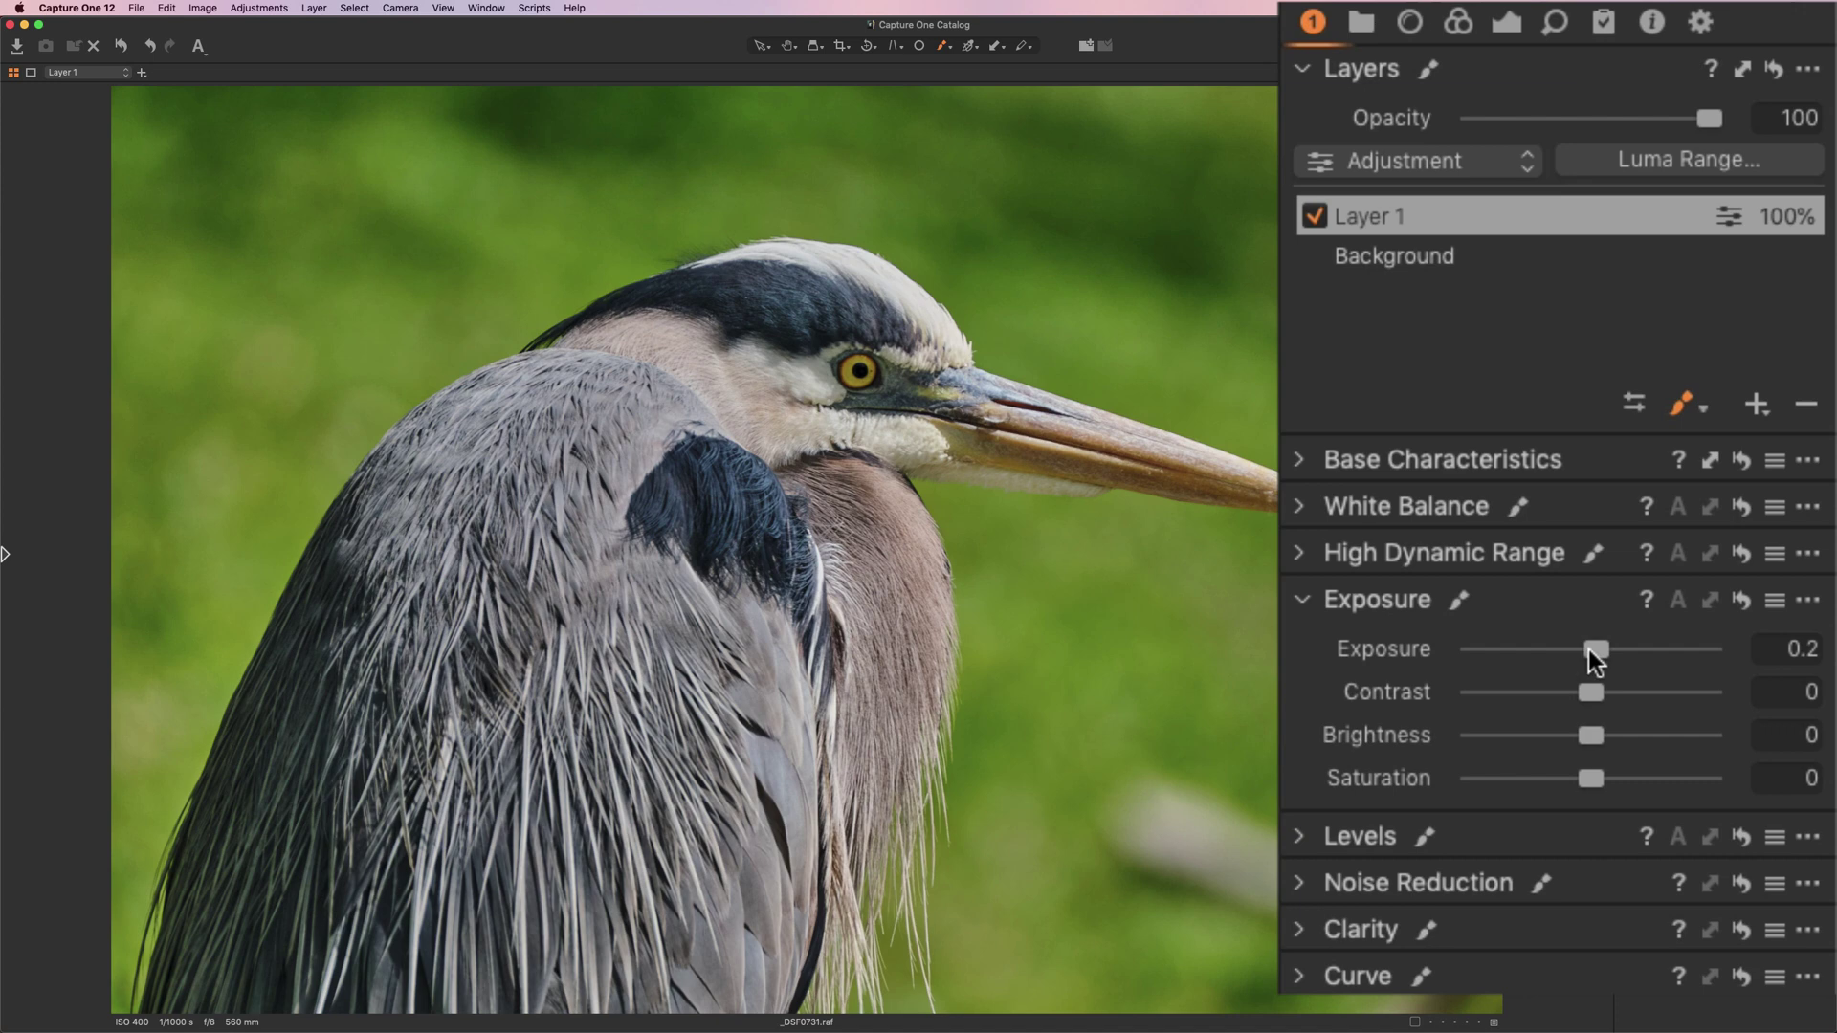
left_click(1313, 216)
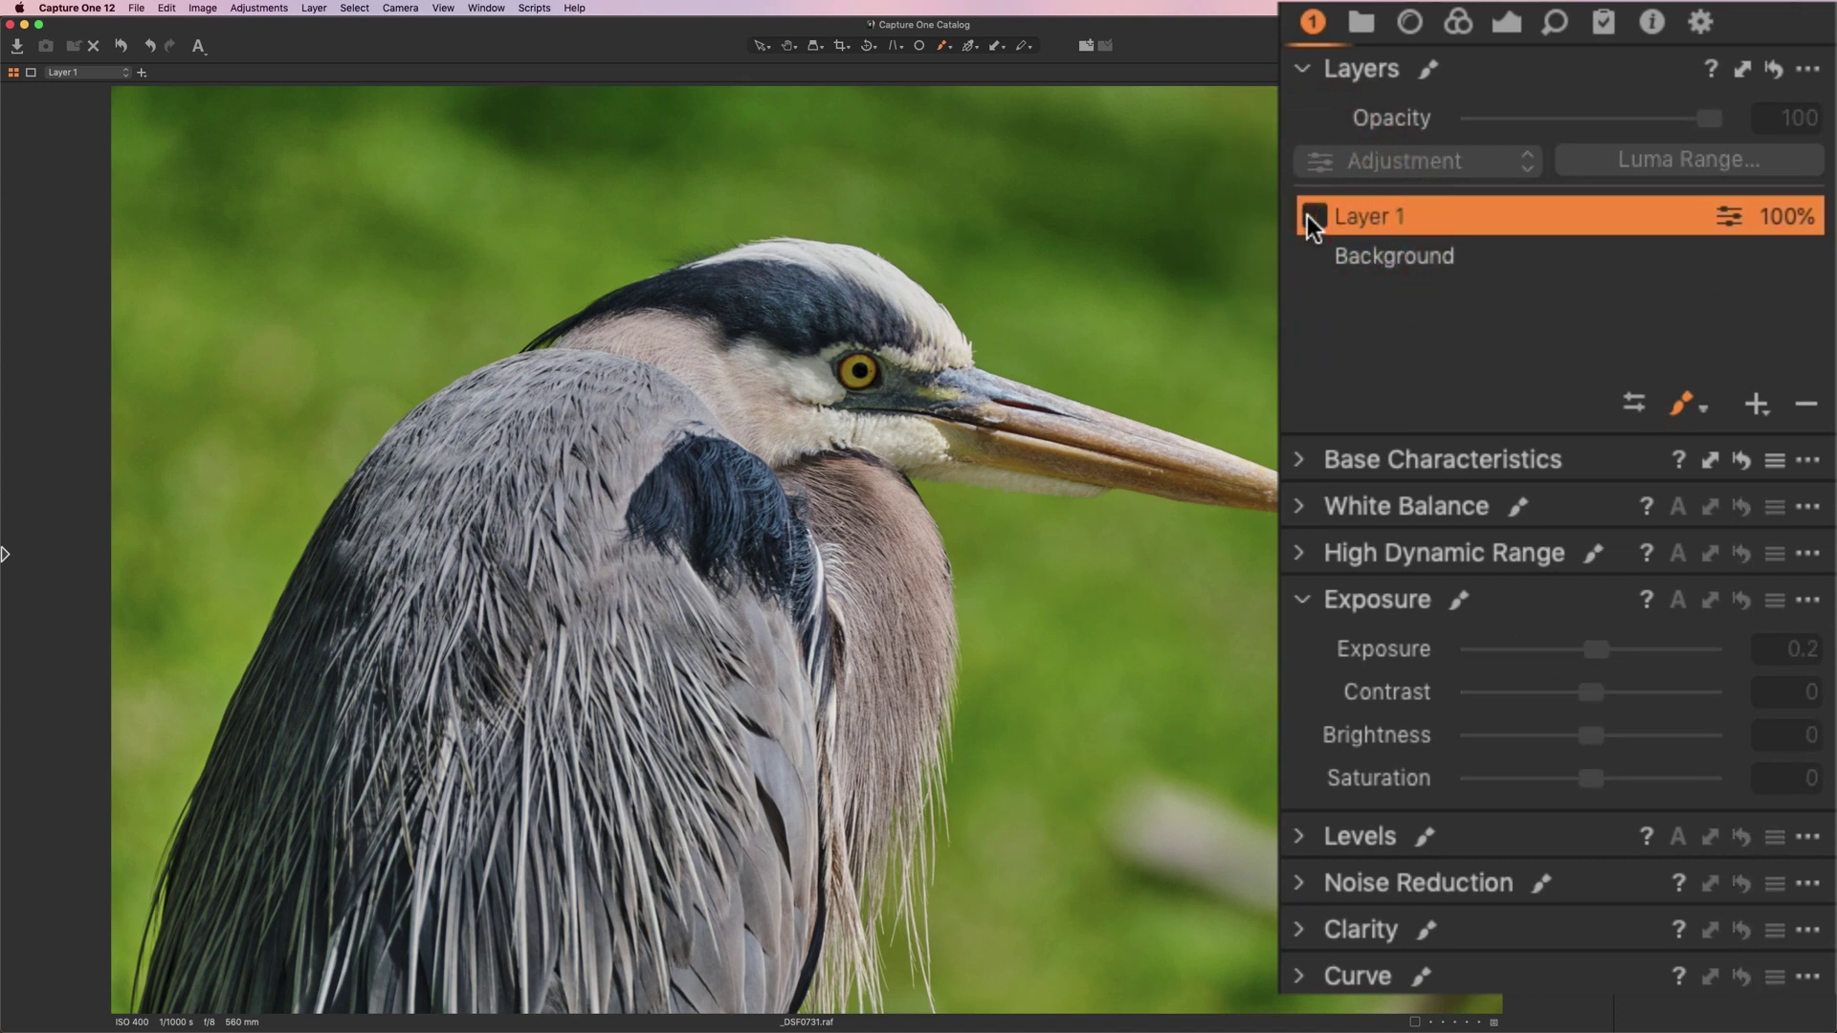
left_click(1312, 216)
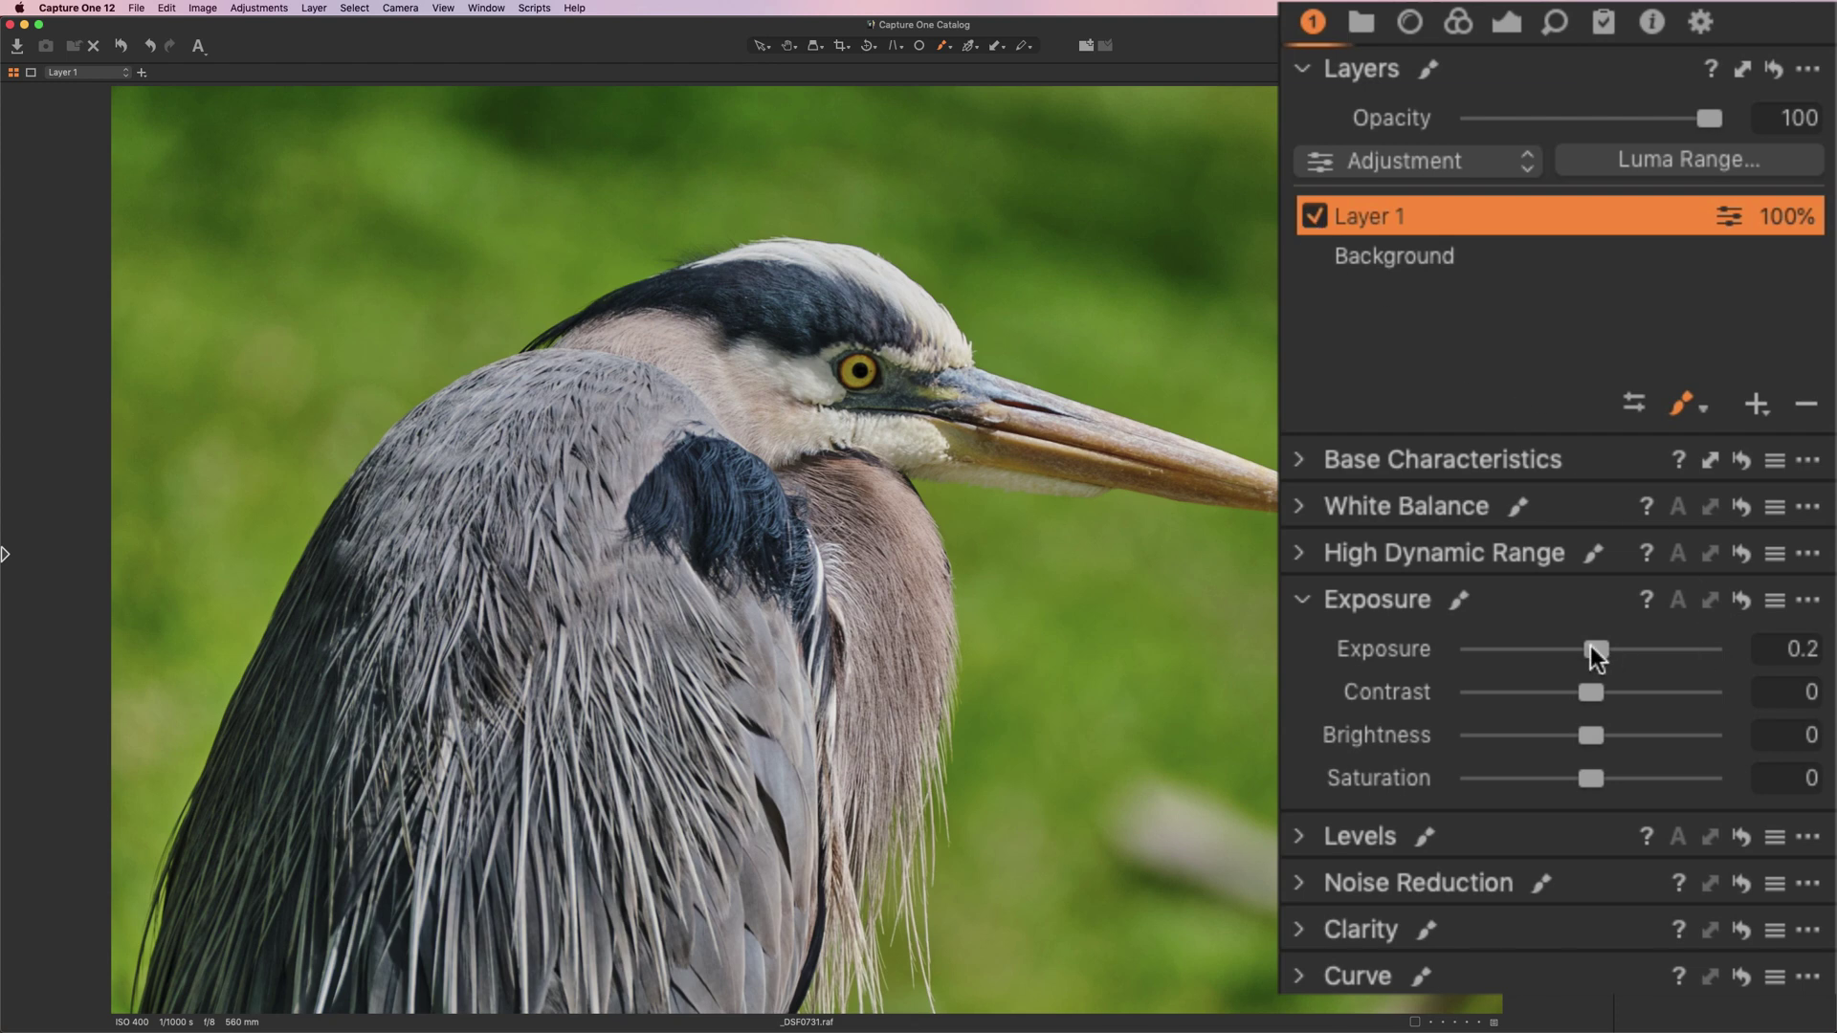
left_click_drag(1591, 646, 1590, 646)
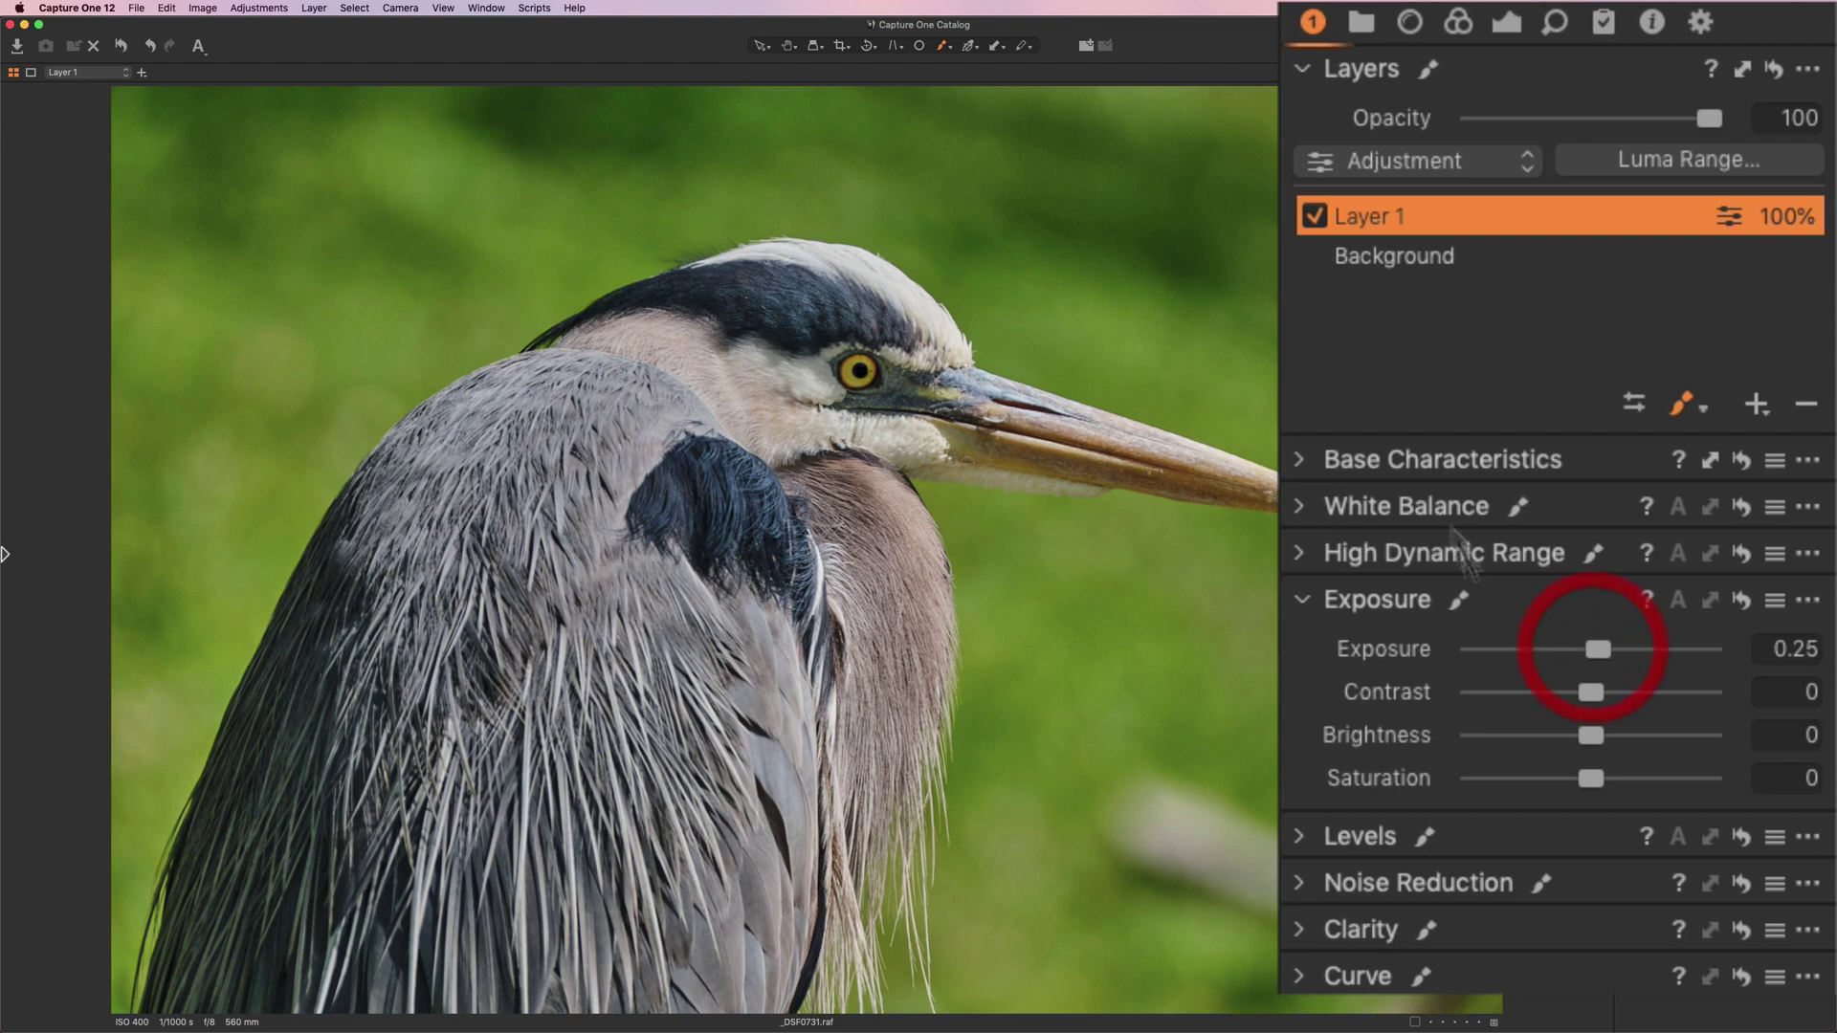
left_click(1310, 220)
left_click(1311, 220)
left_click_drag(1587, 778, 1589, 779)
left_click(1299, 599)
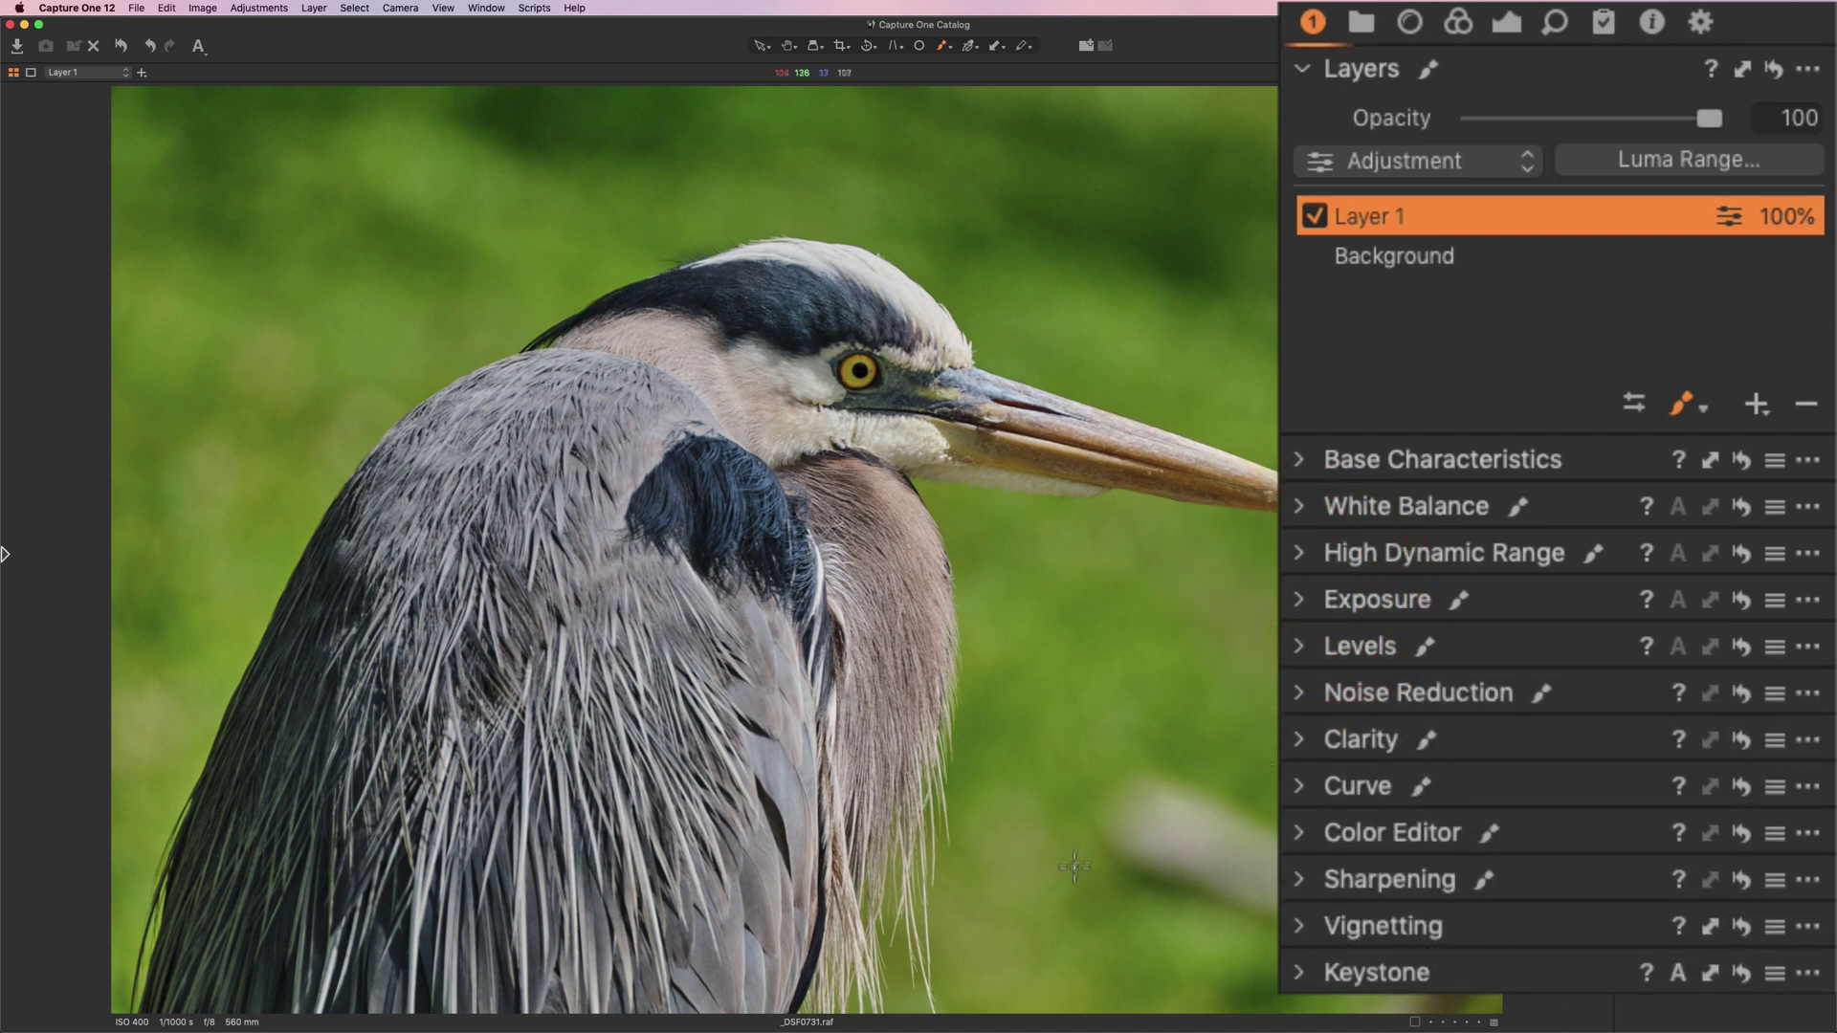
Add a heal Repair Layer and paint out the lower-right stick from cleaner background.
left_click(1756, 406)
left_click(1639, 528)
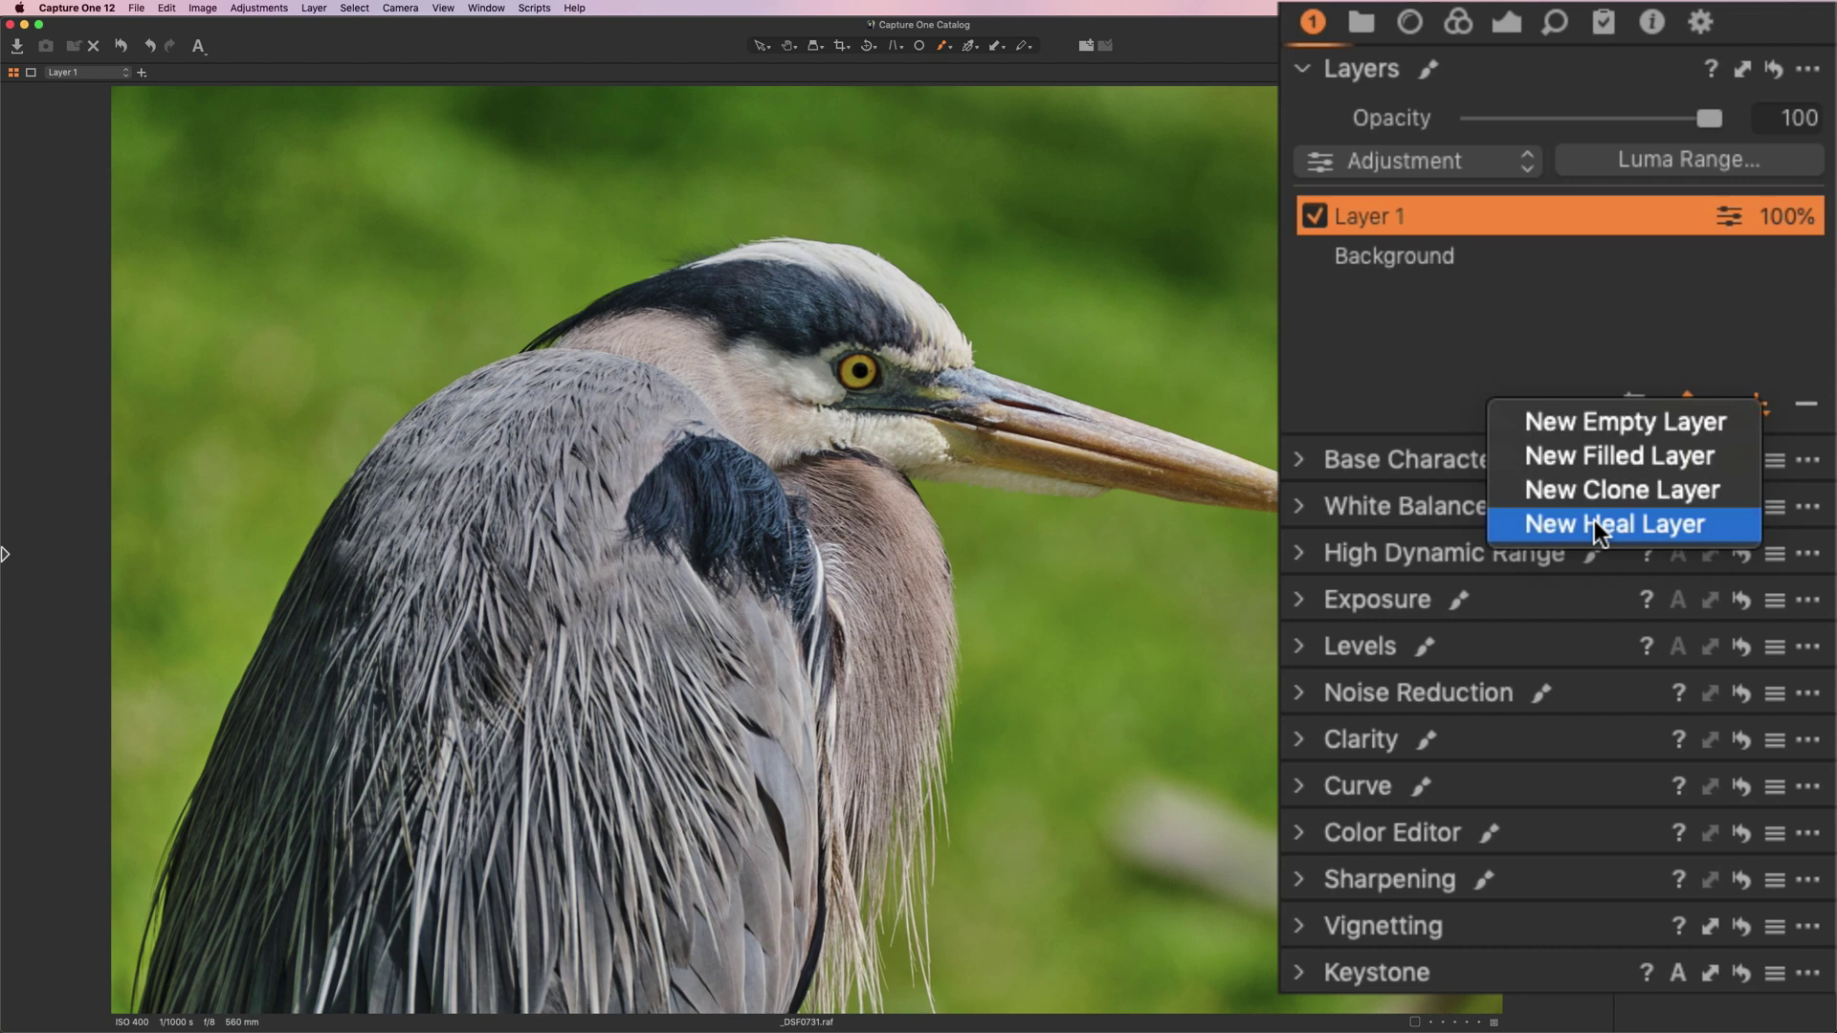
left_click(1594, 524)
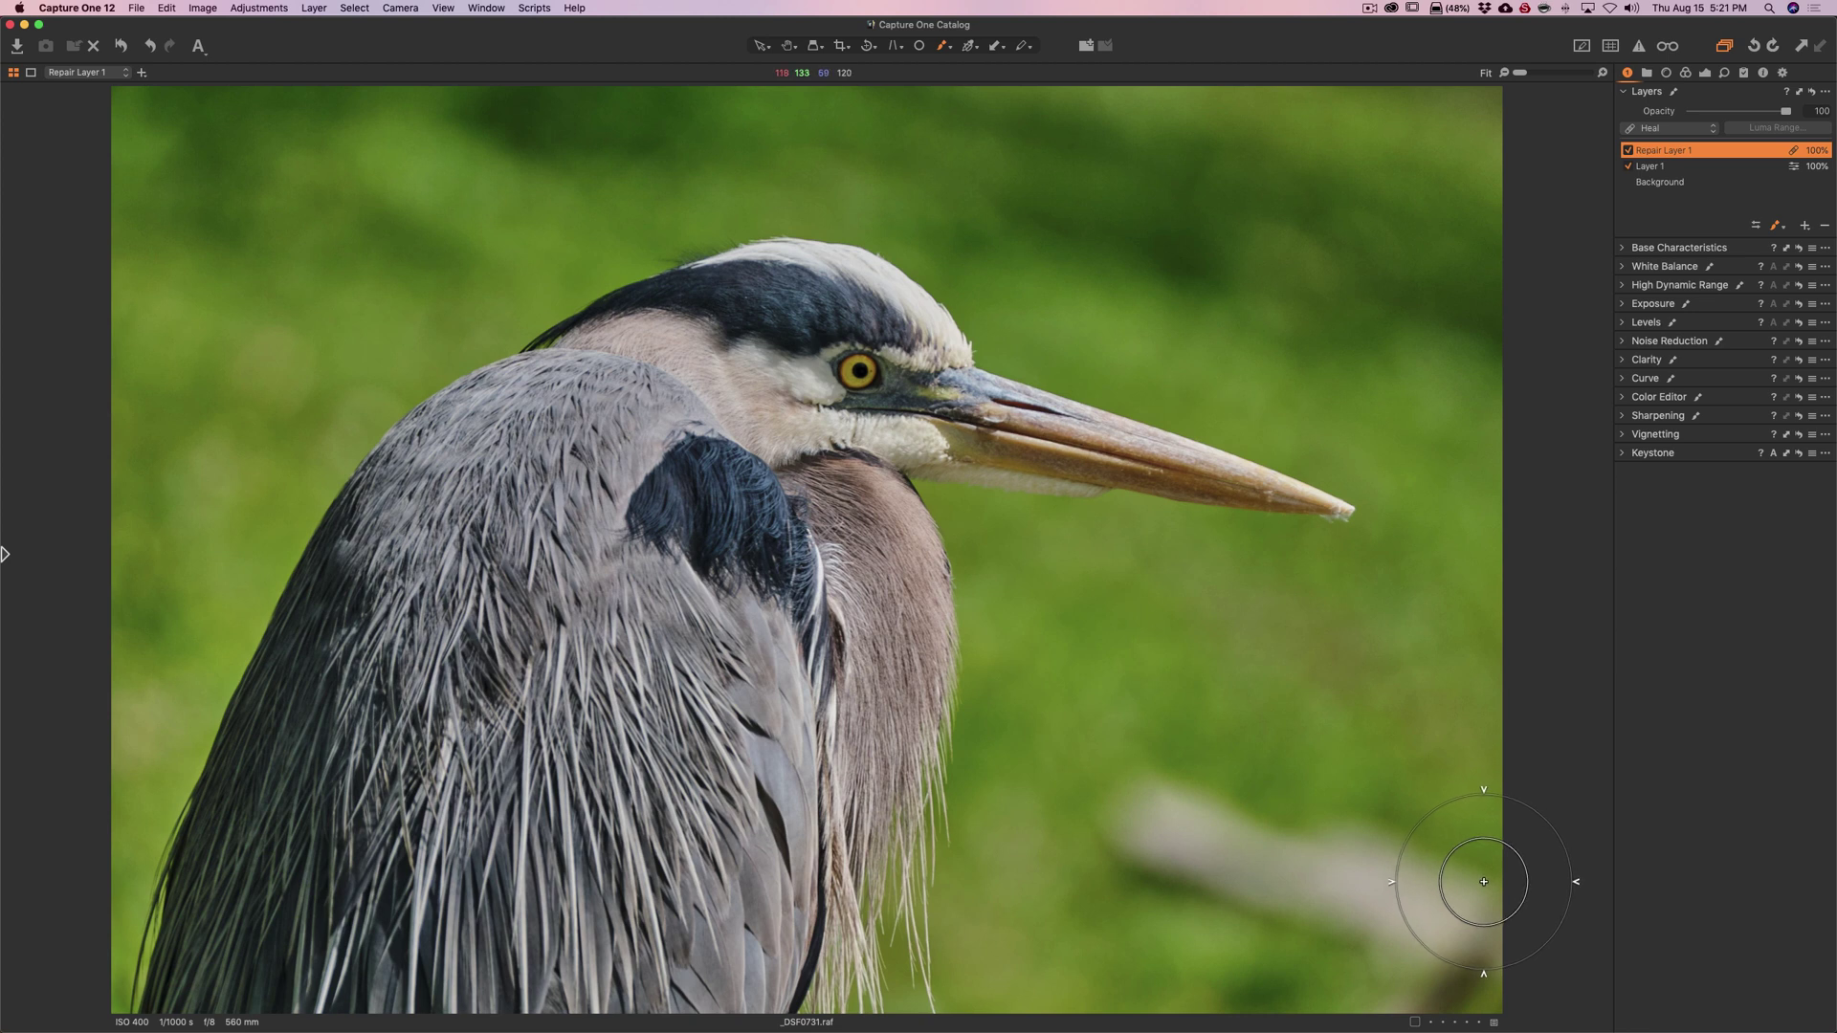
mouse_move(1177, 841)
left_mouse_down()
mouse_move(1473, 965)
mouse_move(1446, 969)
mouse_move(1497, 883)
mouse_move(1388, 833)
mouse_move(1280, 826)
mouse_move(1158, 777)
mouse_move(1091, 819)
mouse_move(1155, 863)
mouse_move(1497, 920)
mouse_move(1370, 918)
mouse_move(1410, 967)
mouse_move(1390, 1003)
mouse_move(1438, 967)
mouse_move(1488, 965)
mouse_move(1490, 939)
mouse_move(1408, 980)
left_mouse_up()
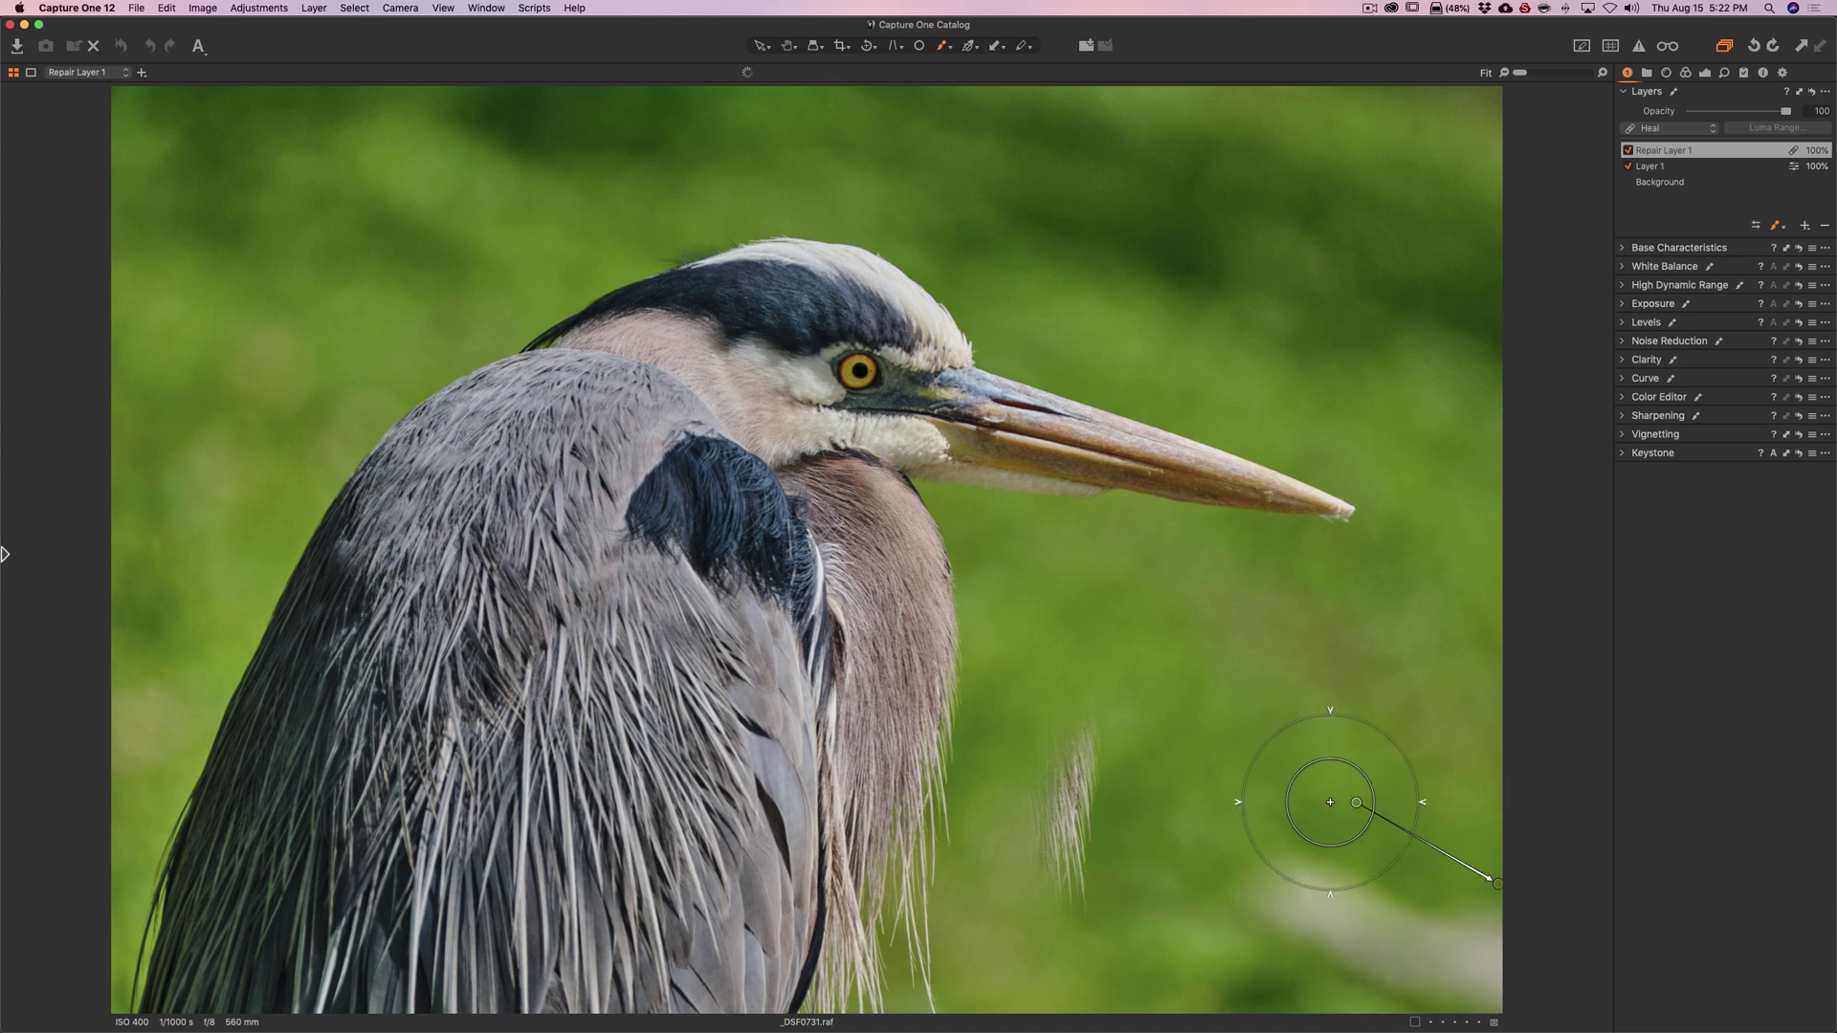
mouse_move(1358, 803)
left_mouse_down()
mouse_move(1387, 751)
mouse_move(1435, 735)
mouse_move(1430, 662)
left_mouse_up()
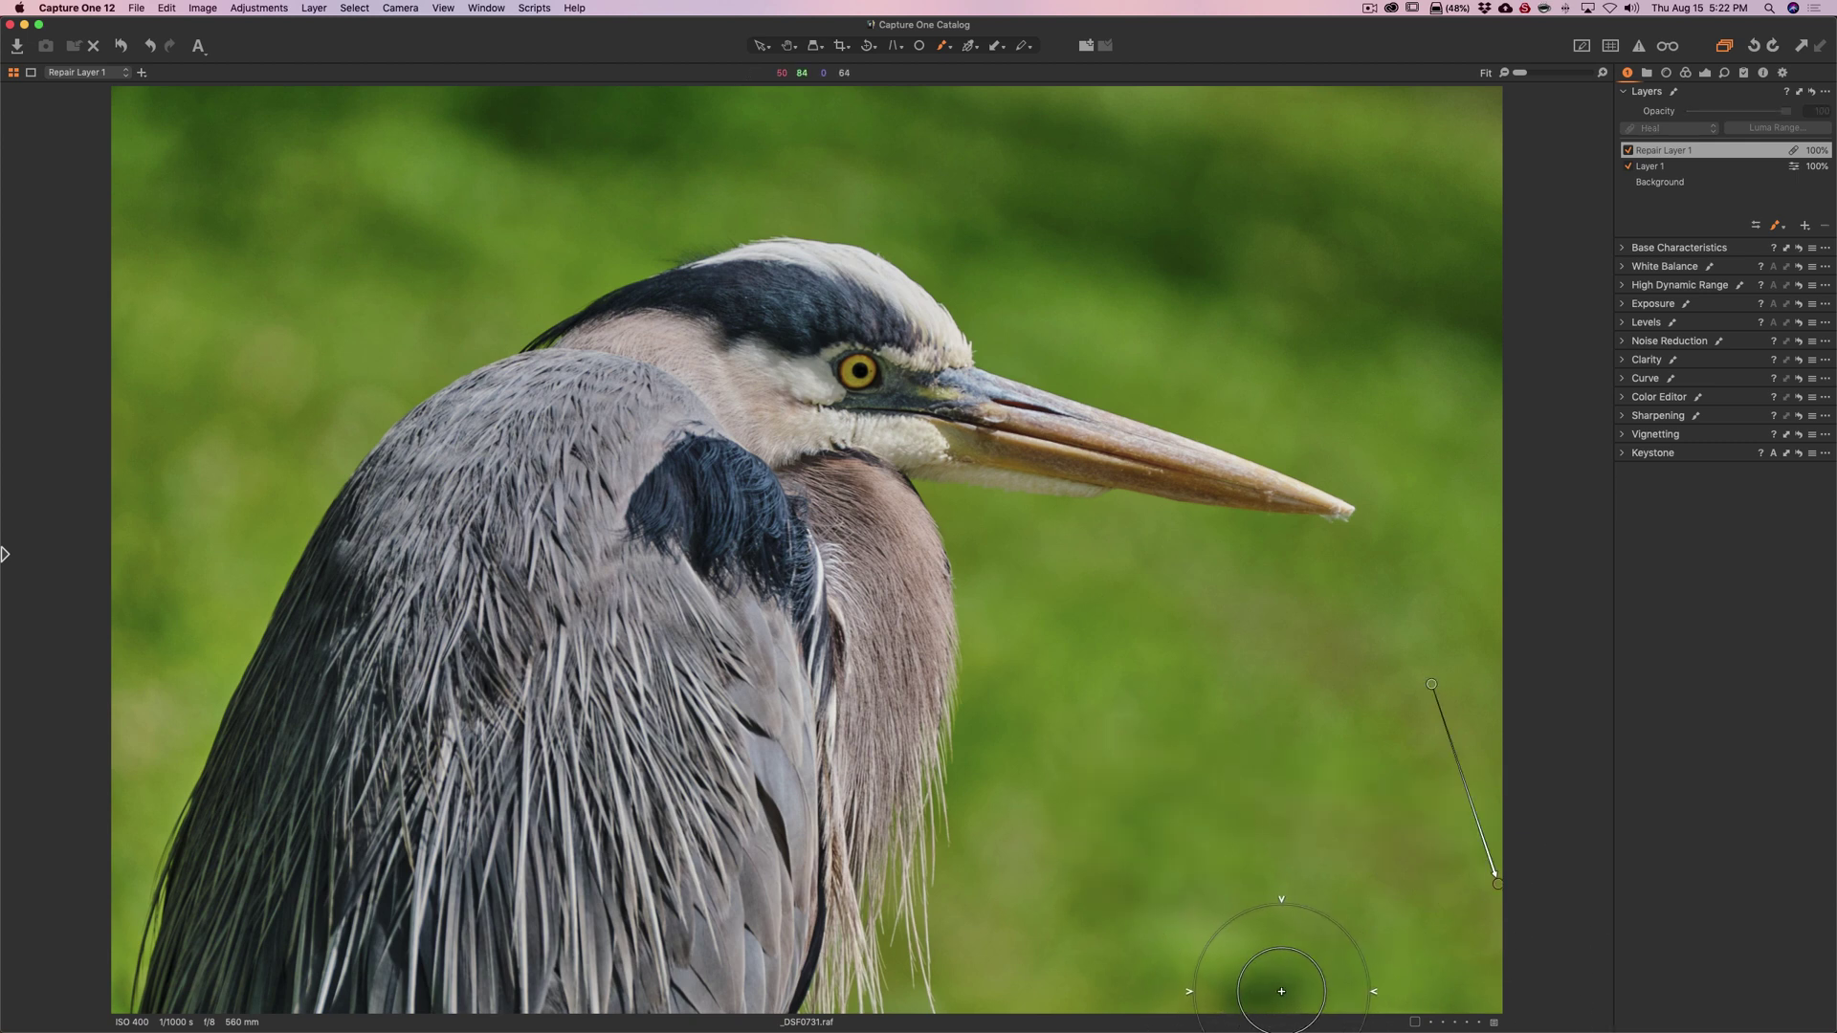
mouse_move(1281, 992)
left_mouse_down()
mouse_move(1225, 966)
mouse_move(1275, 982)
left_mouse_up()
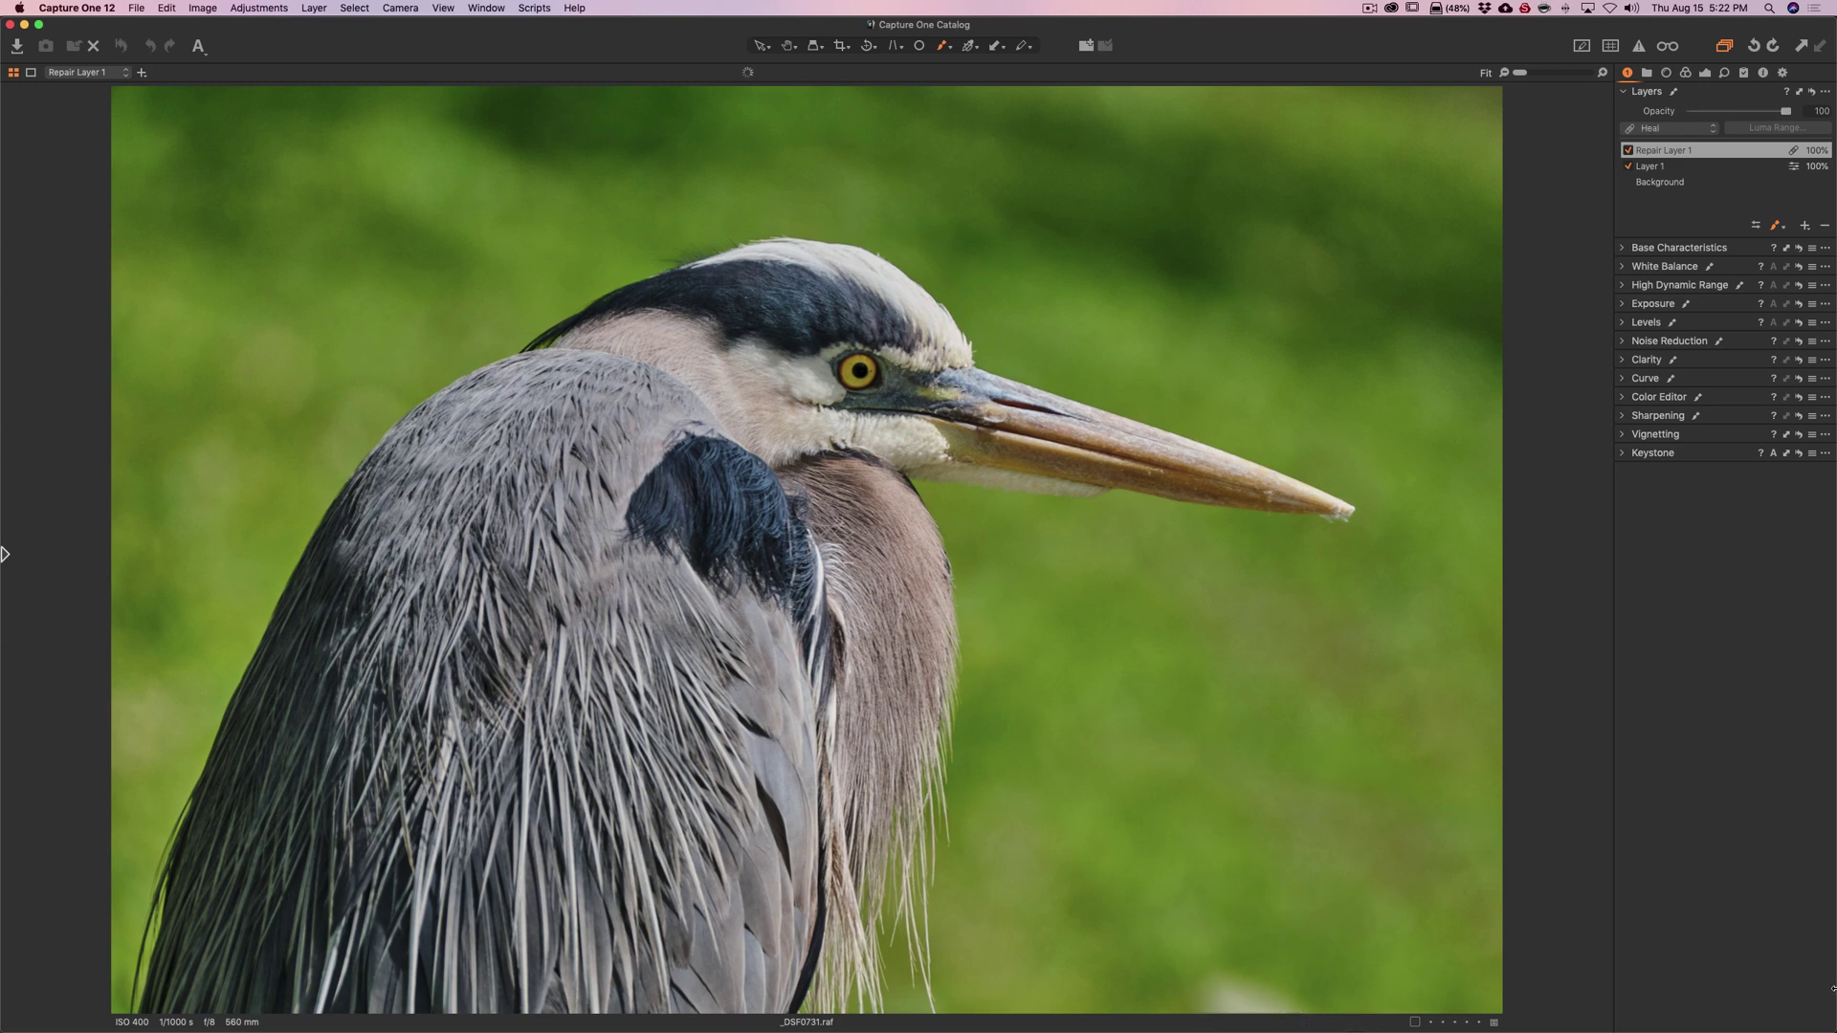
key("super")
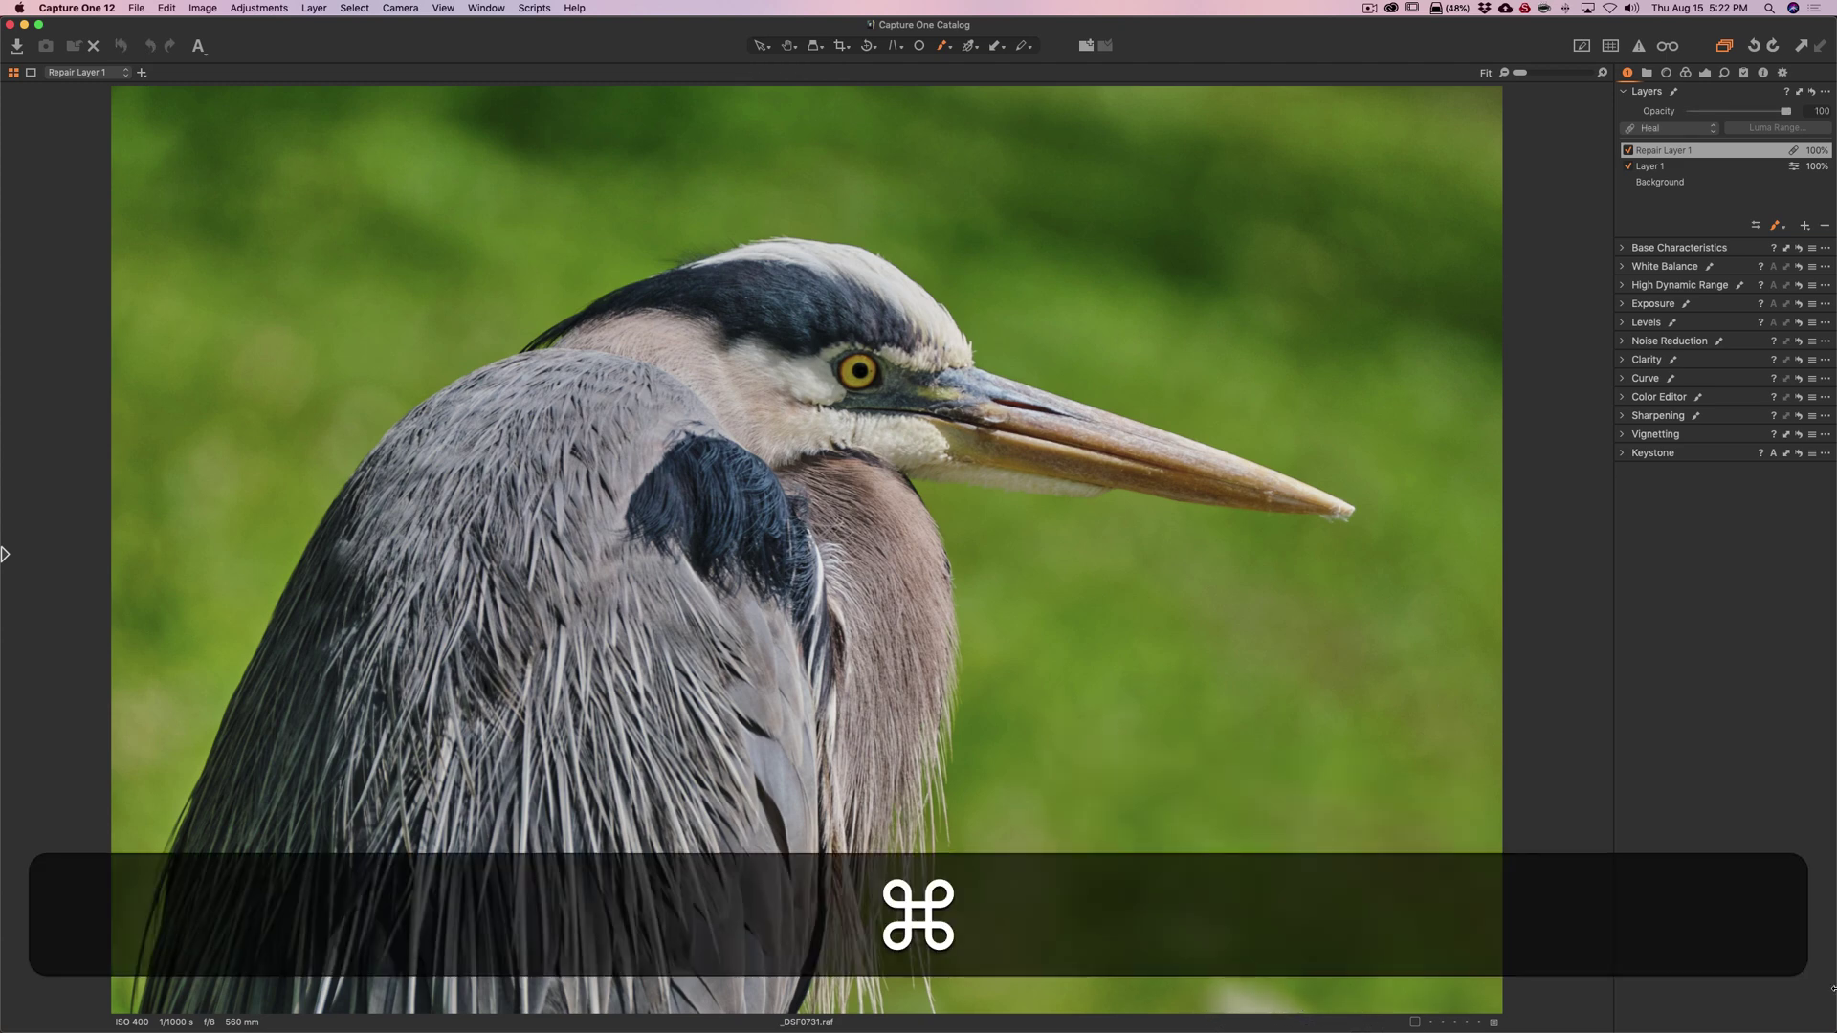
key("super+z")
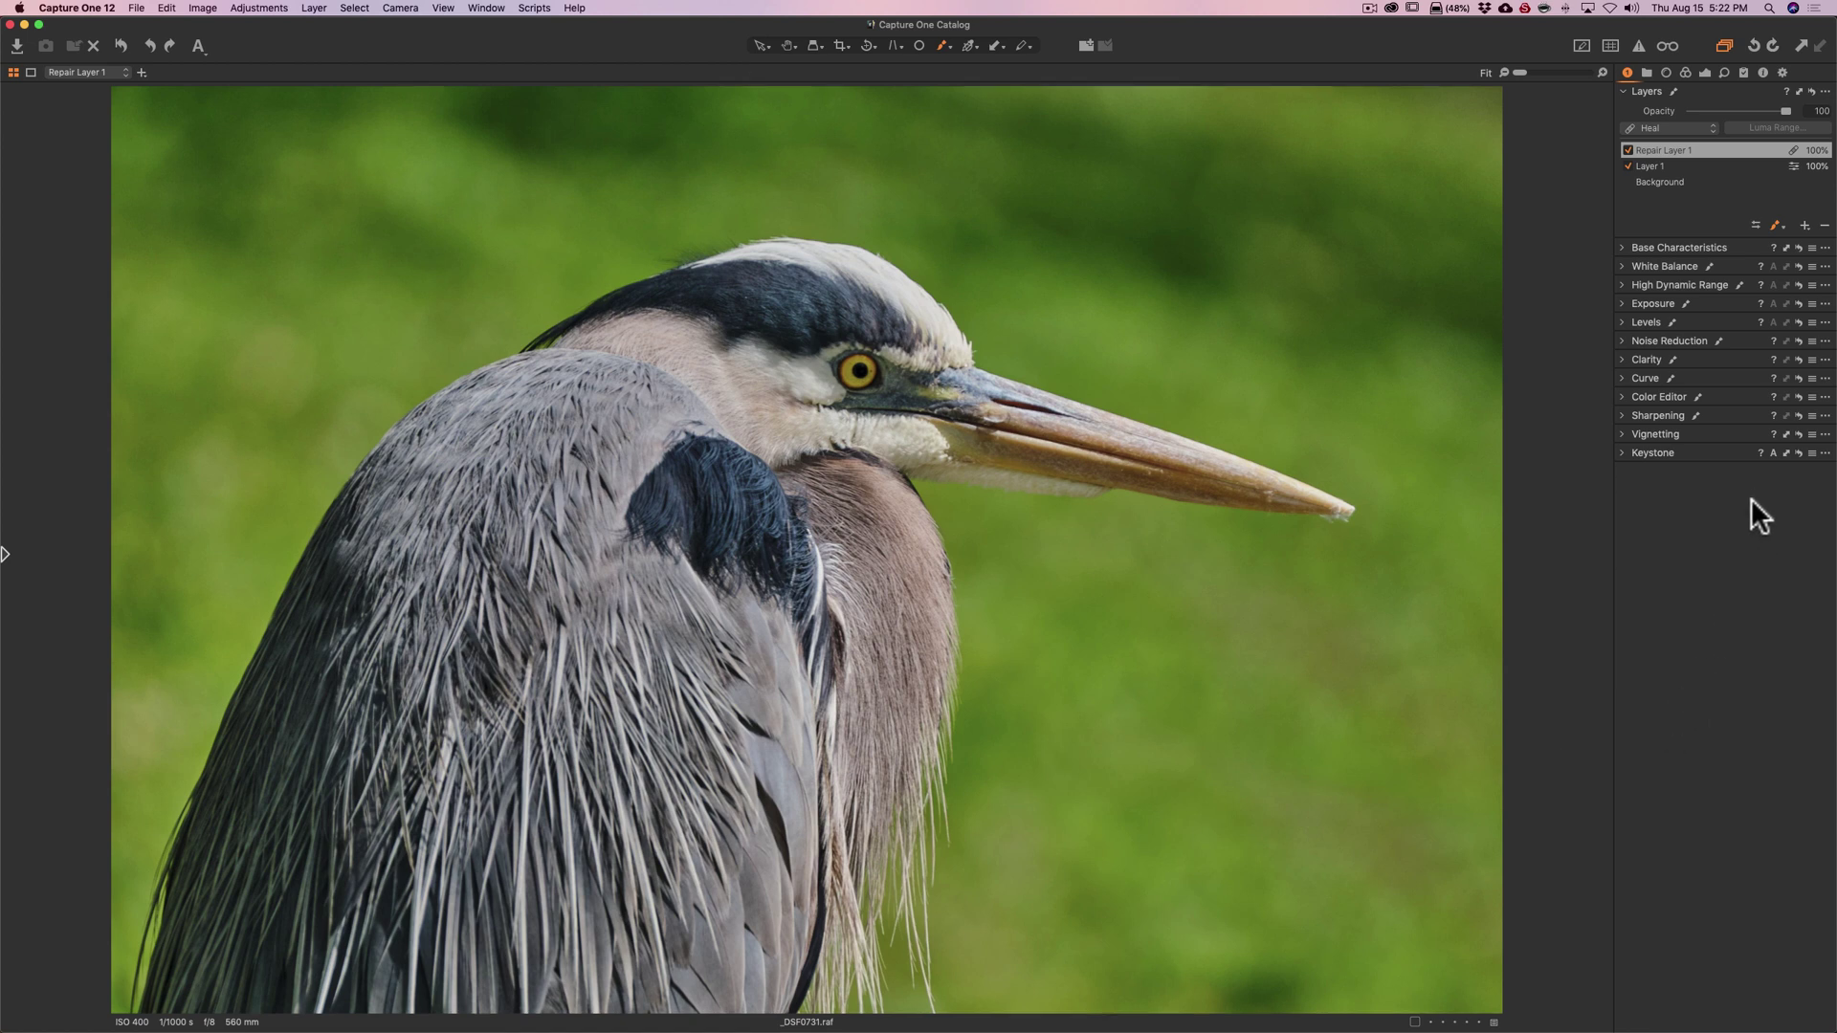
Set Vignetting Amount to -0.66 with the Elliptic on Crop method.
left_click(1621, 432)
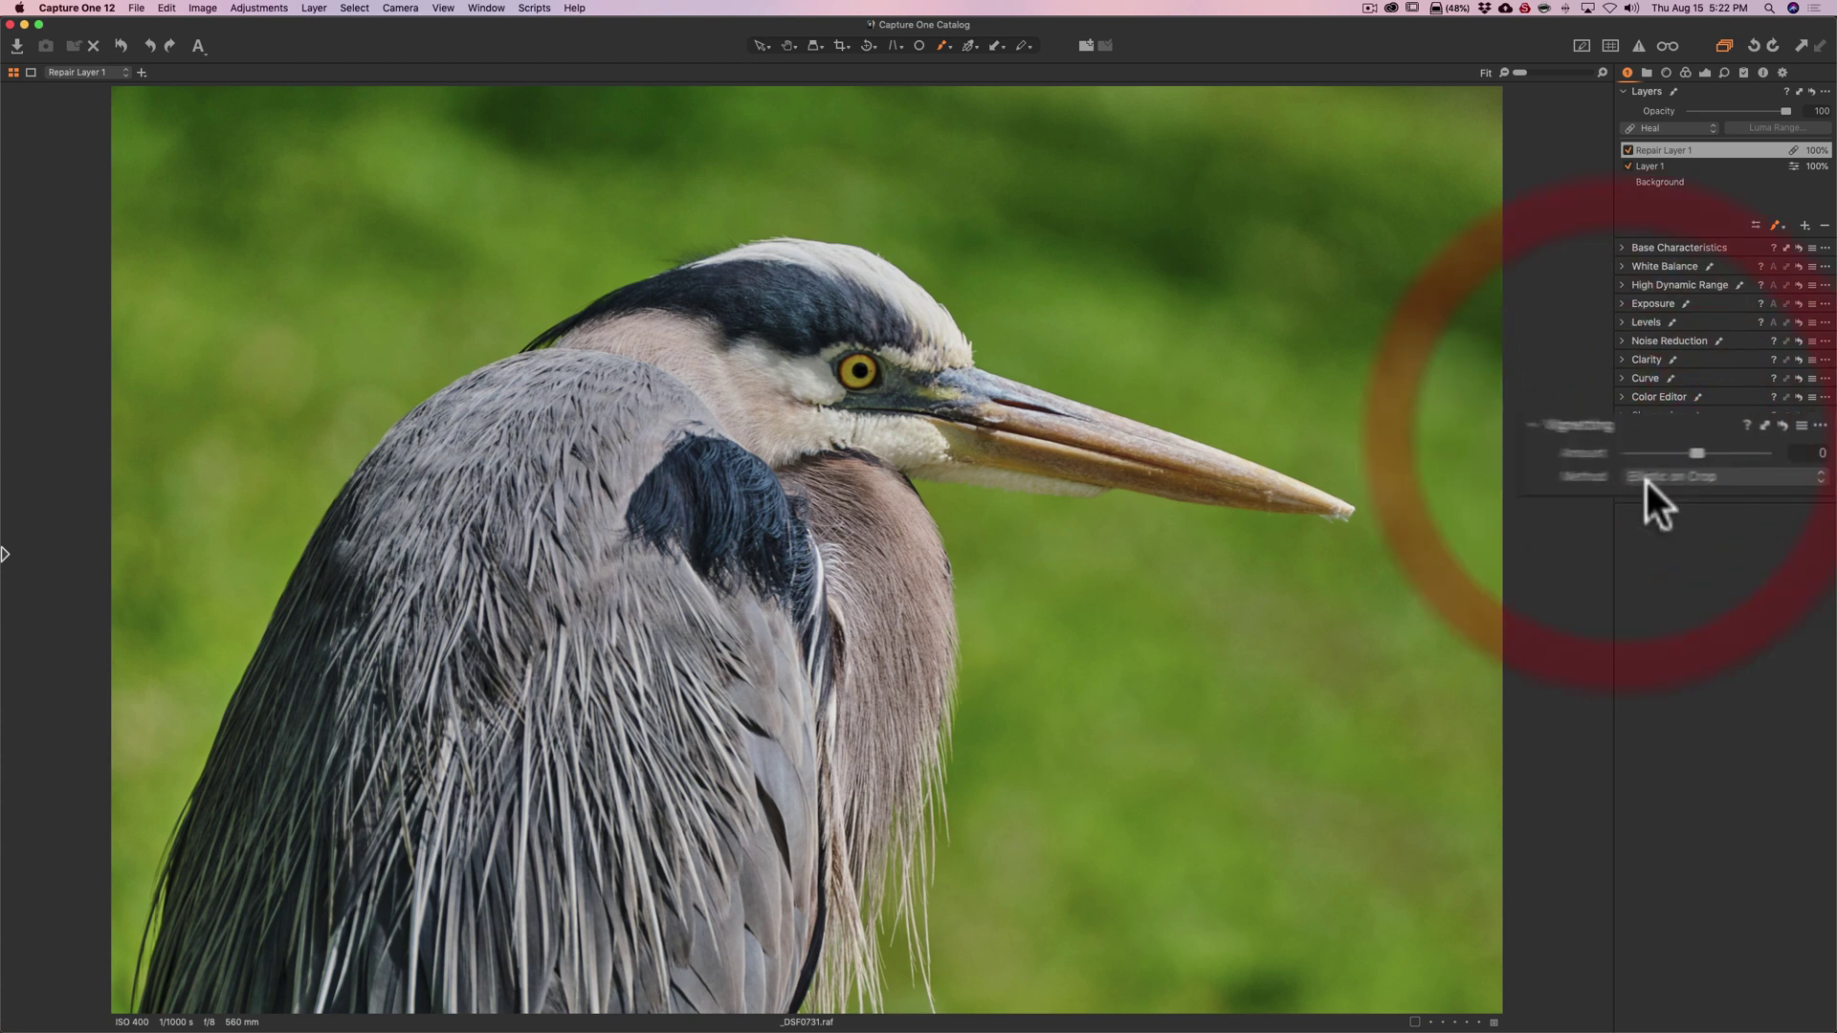
left_click_drag(1590, 450, 1567, 450)
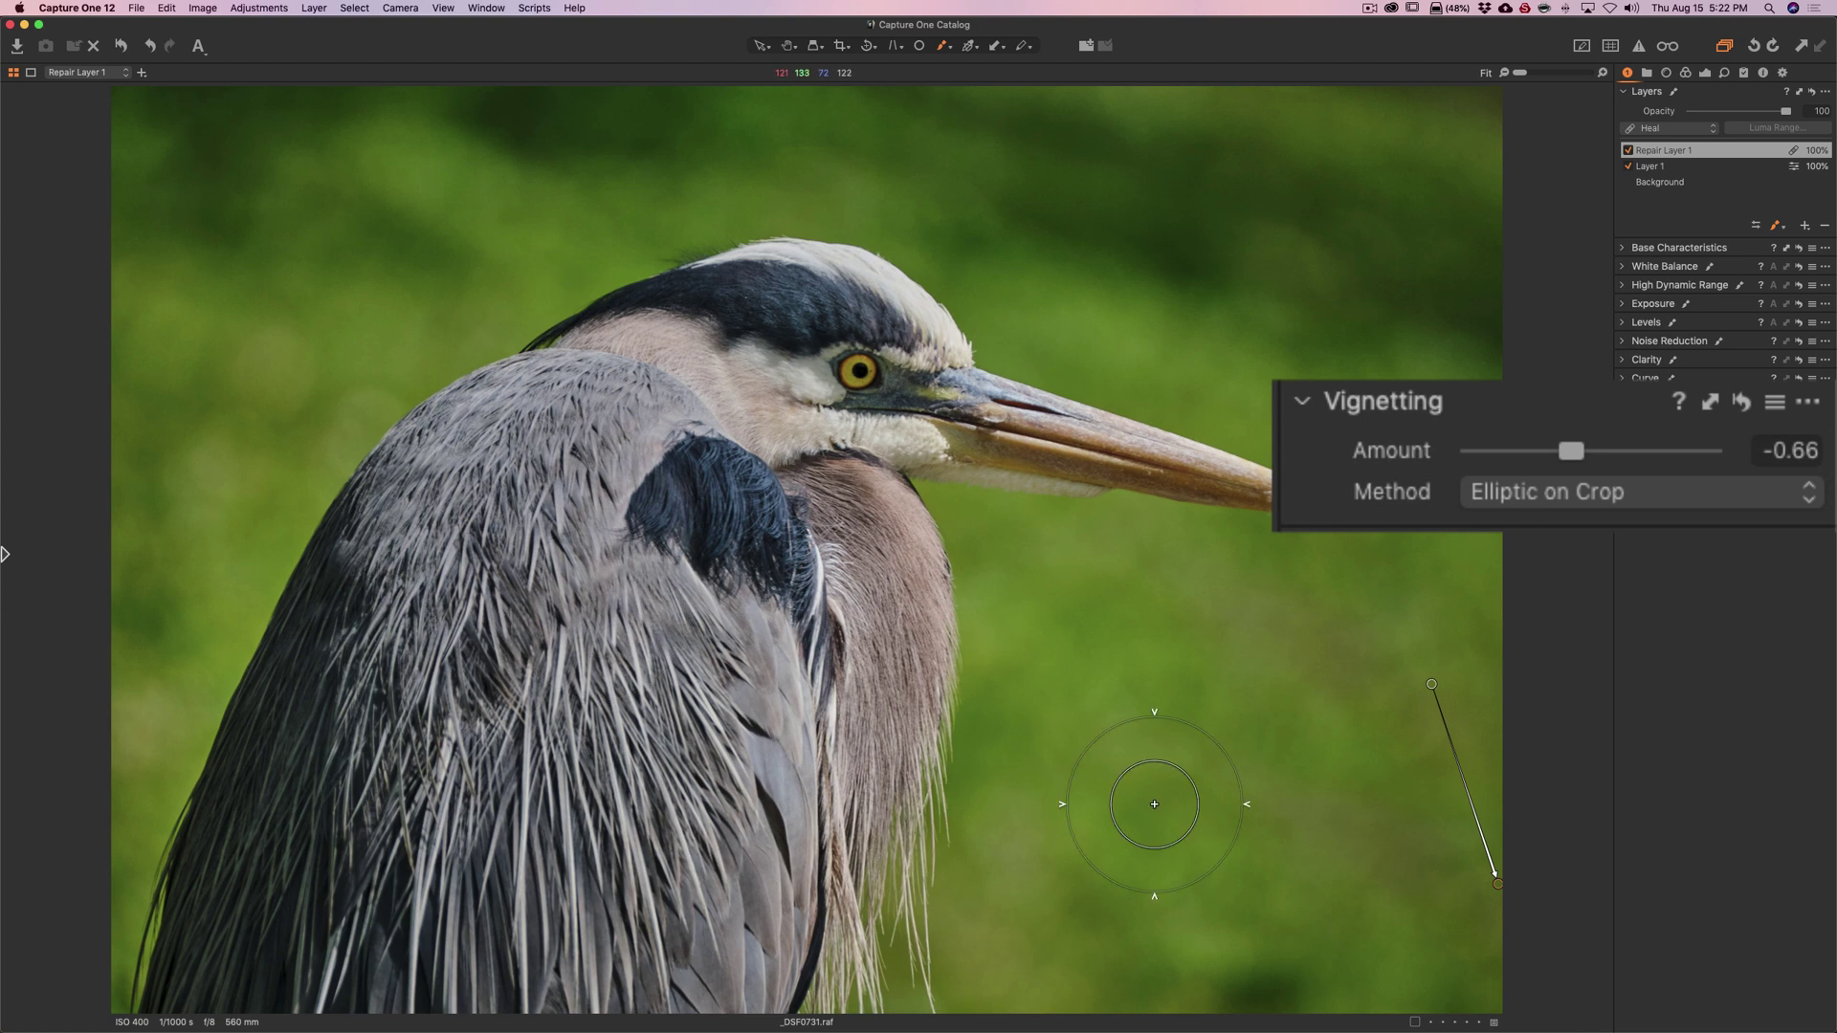
left_click(1332, 403)
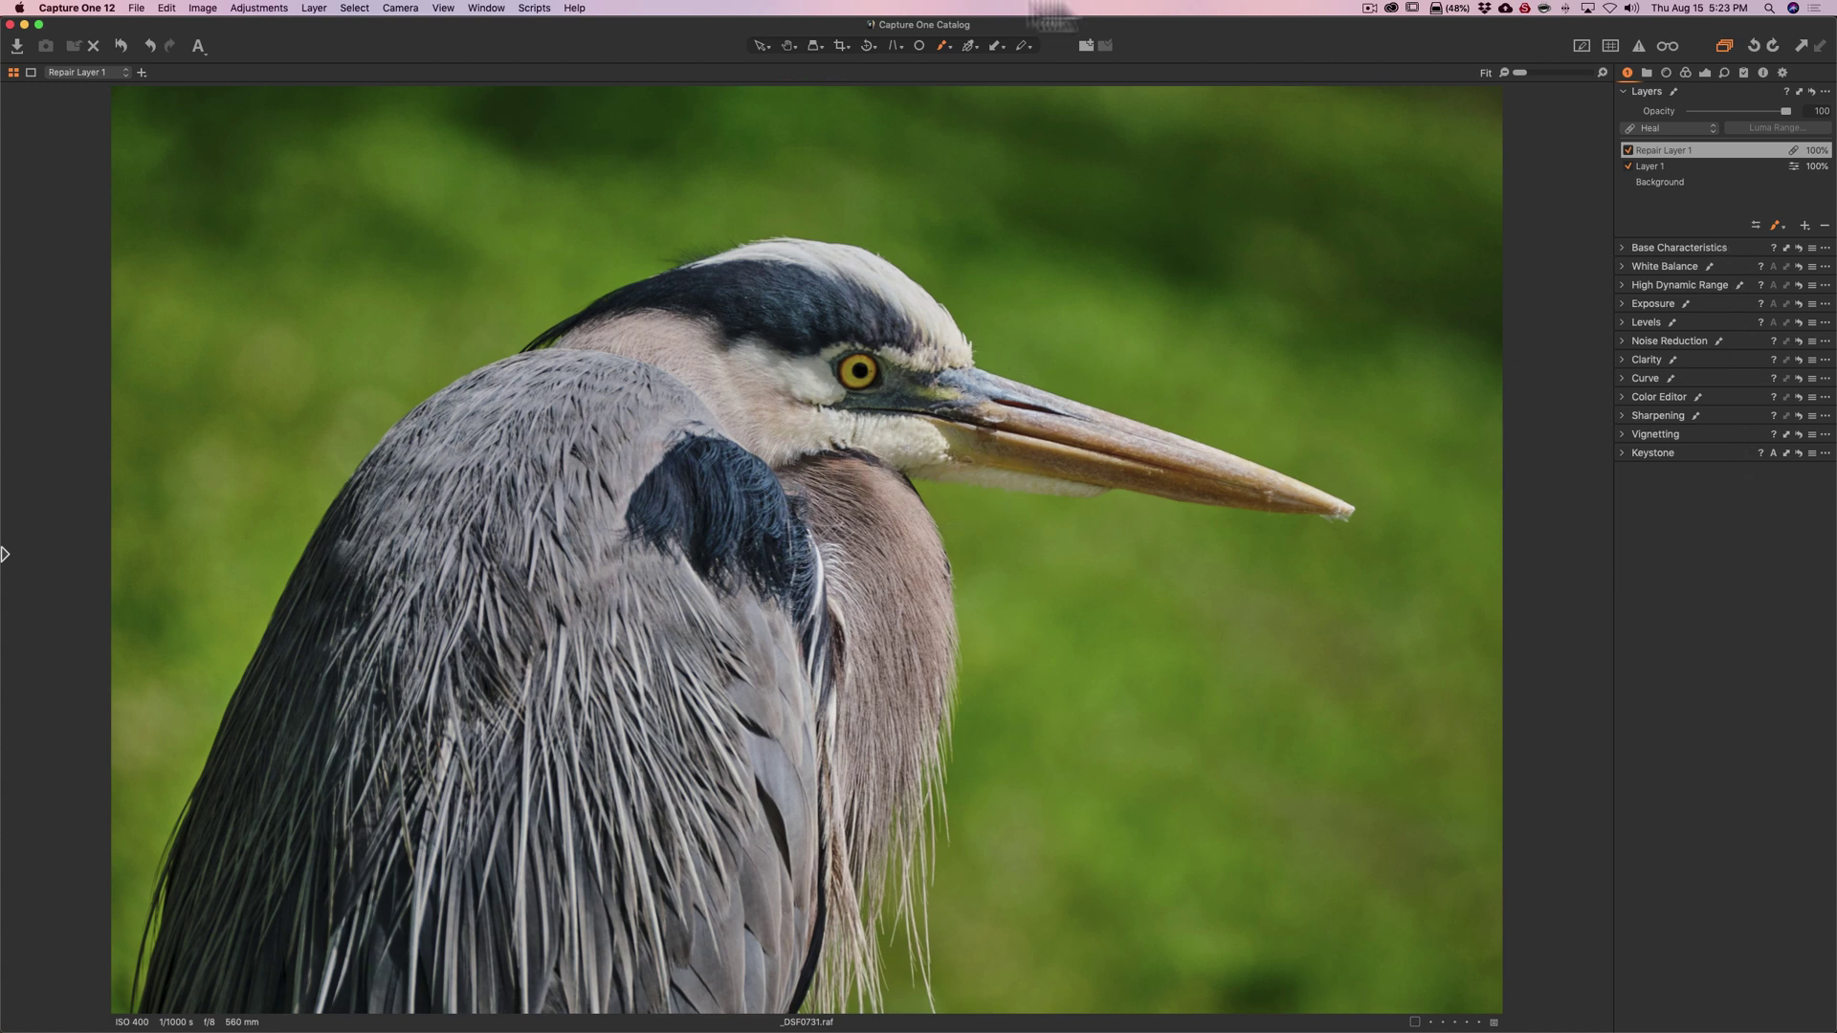
Switch from the healing brush to the Pan tool to move around the finished heron photo.
left_click(791, 43)
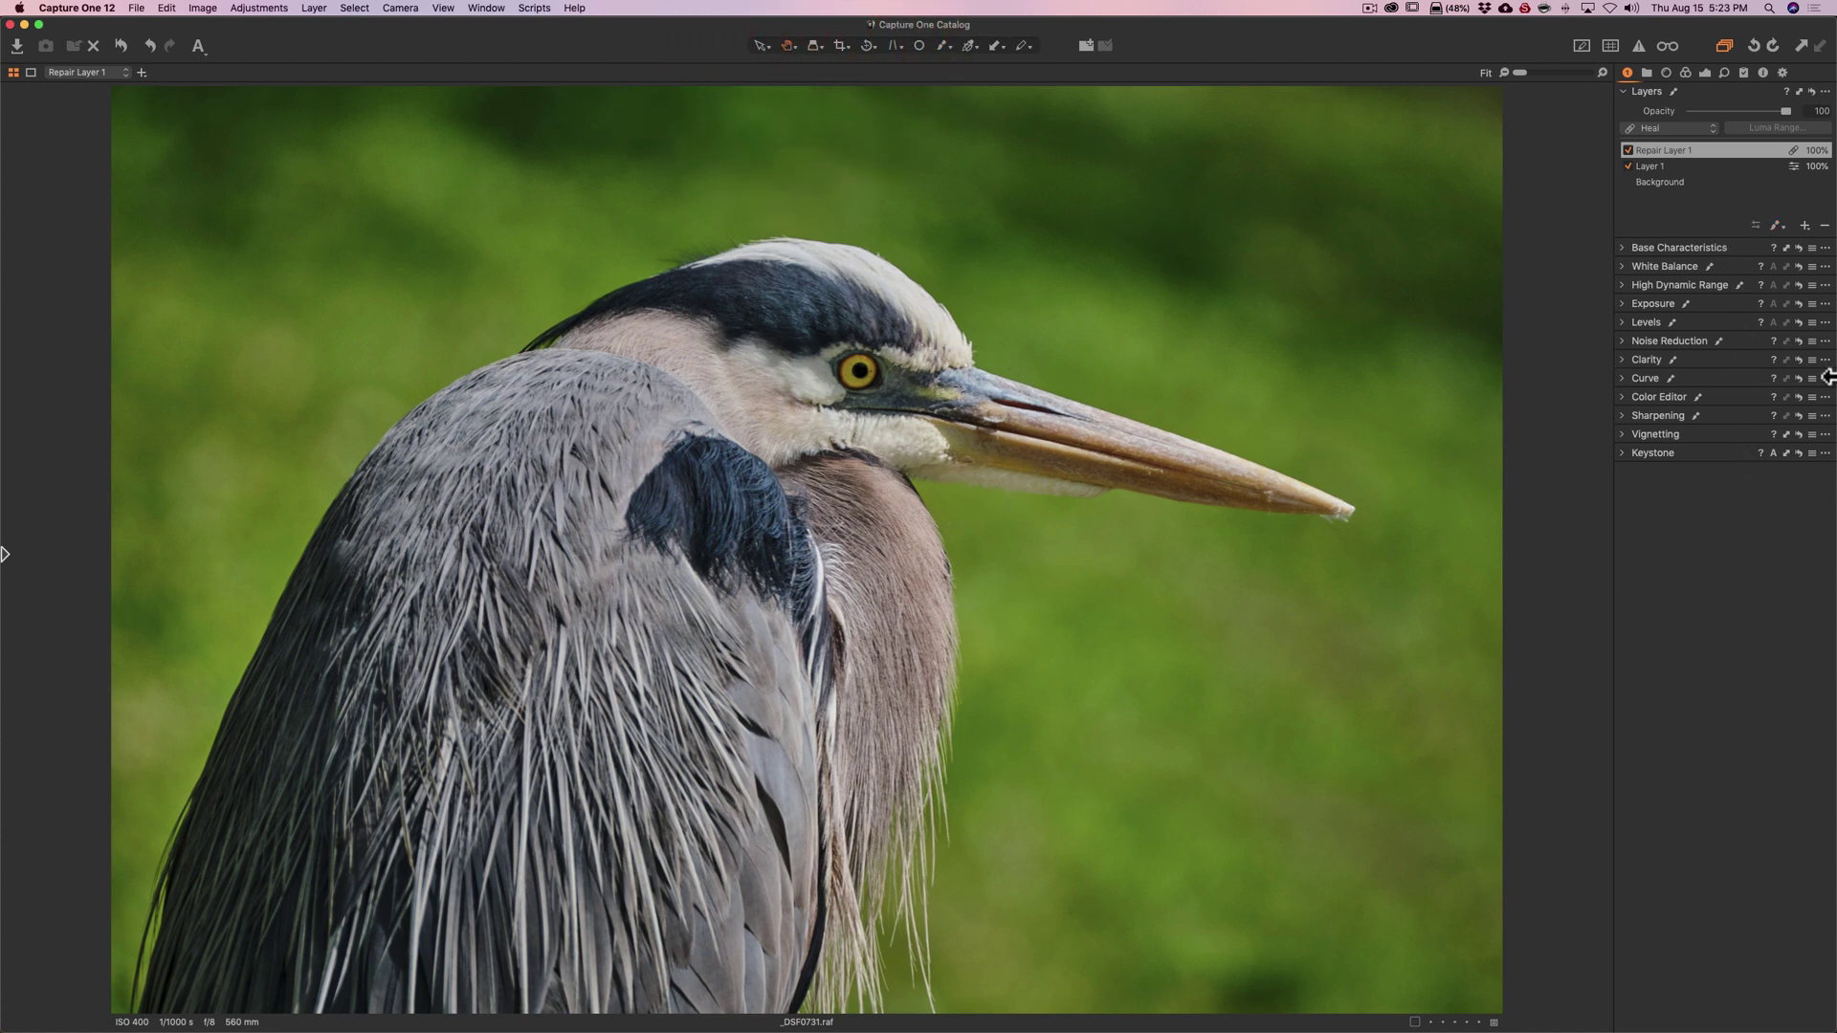